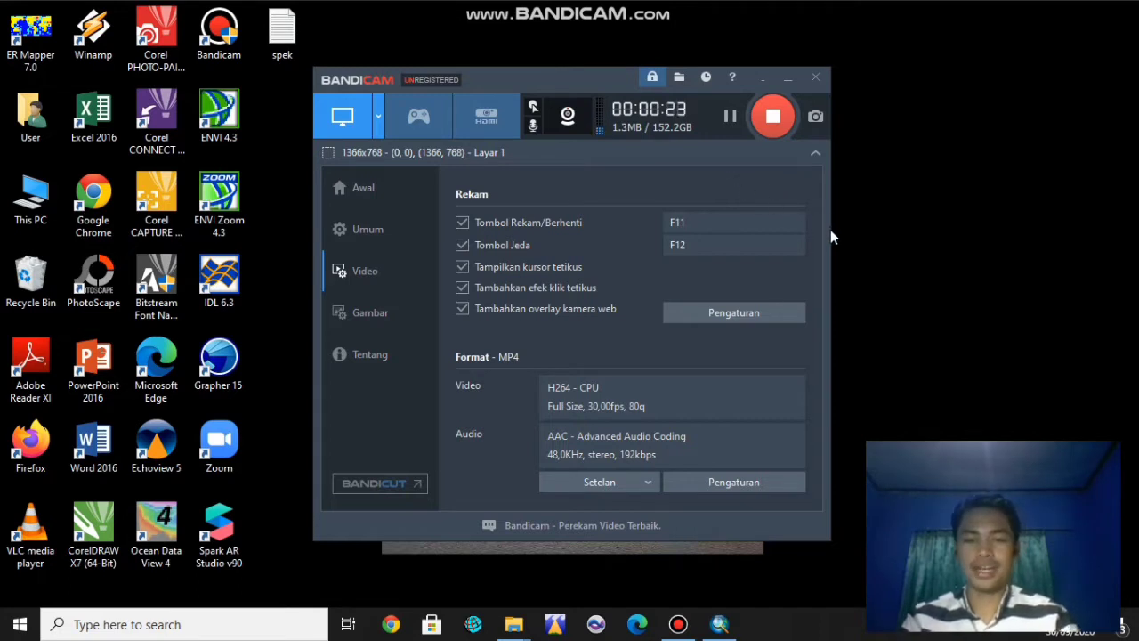
- Switch to ArcMap and add the ADMINKab_POLY_201402.shp shapefile from the SHP folder to the map
left_click(719, 624)
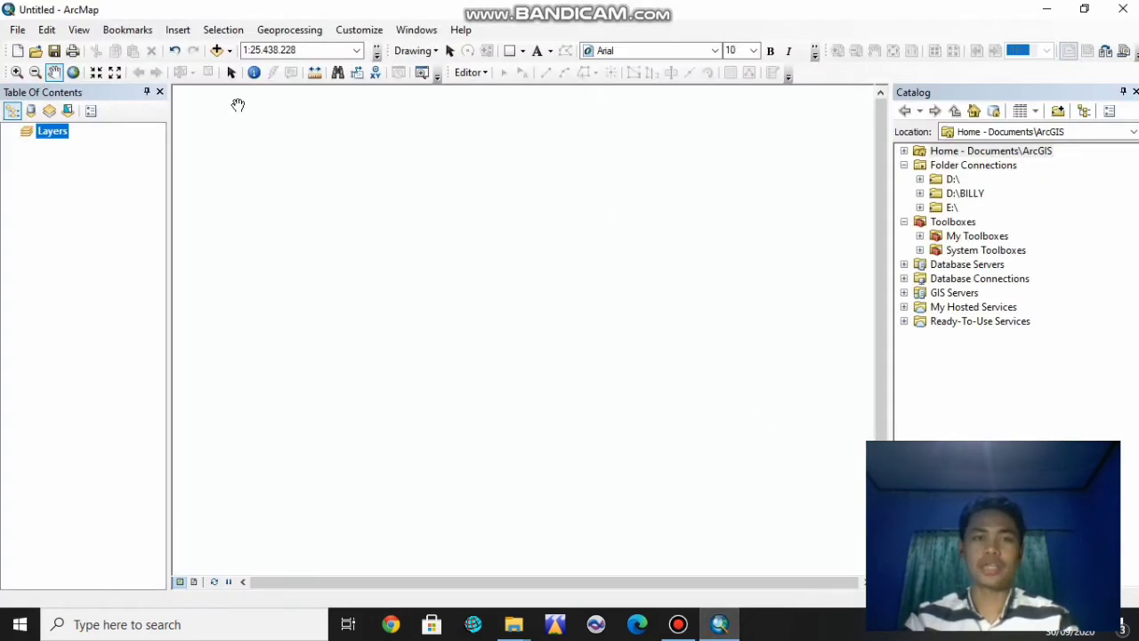
left_click(231, 51)
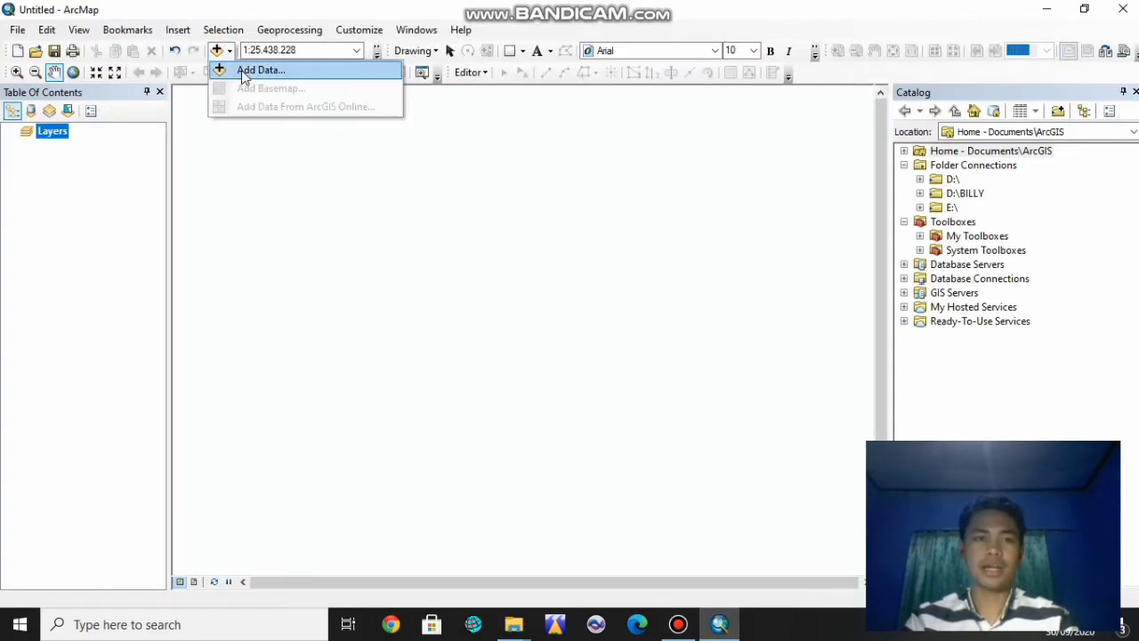
left_click(242, 70)
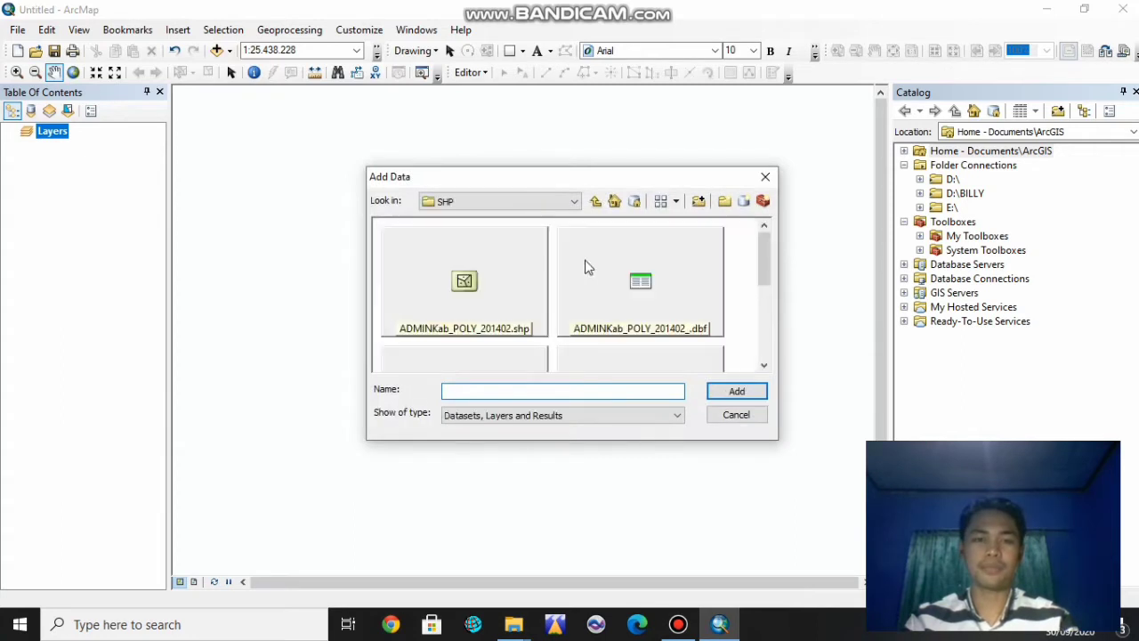
left_click(474, 290)
left_click(738, 392)
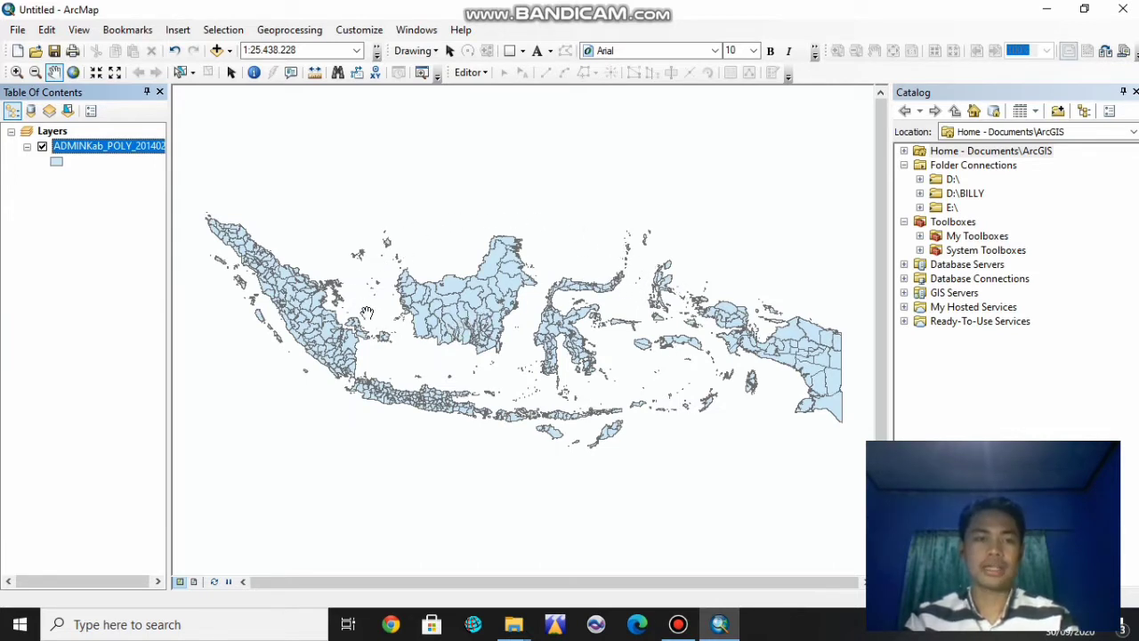
- Open the attribute table of the ADMINKab_POLY_201402 layer and start a Select By Attributes query
right_click(130, 148)
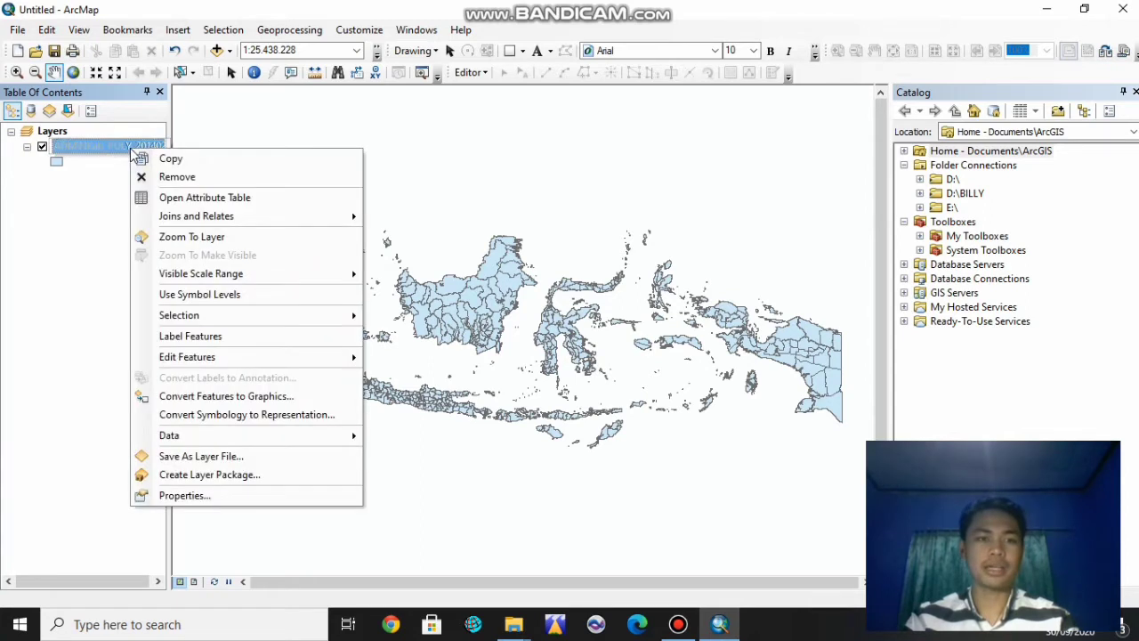
left_click(224, 204)
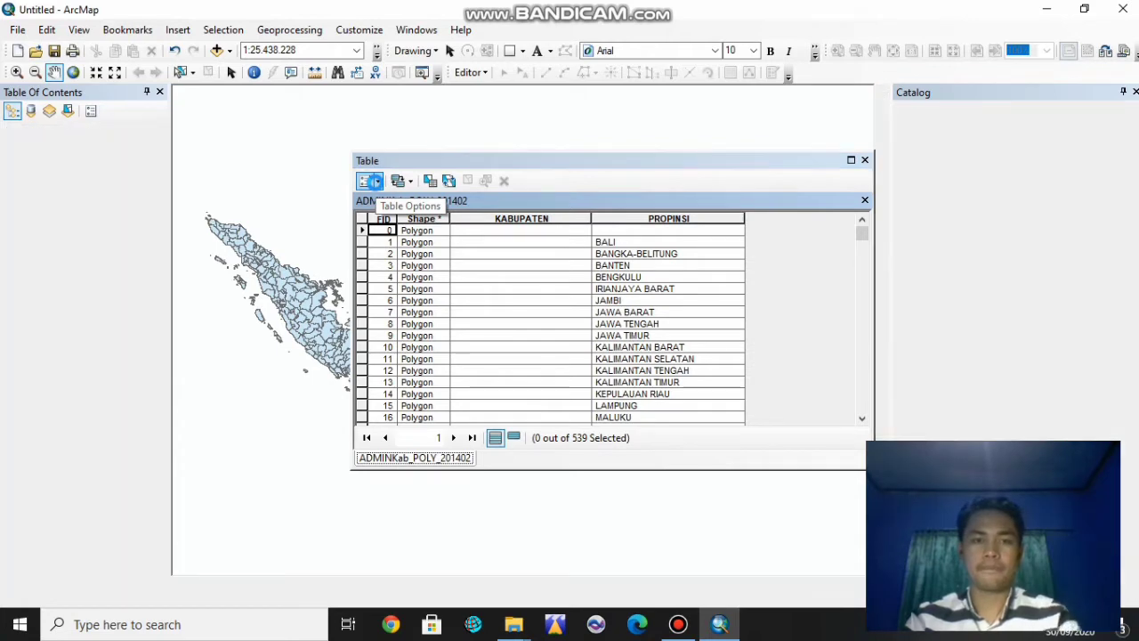
left_click(372, 182)
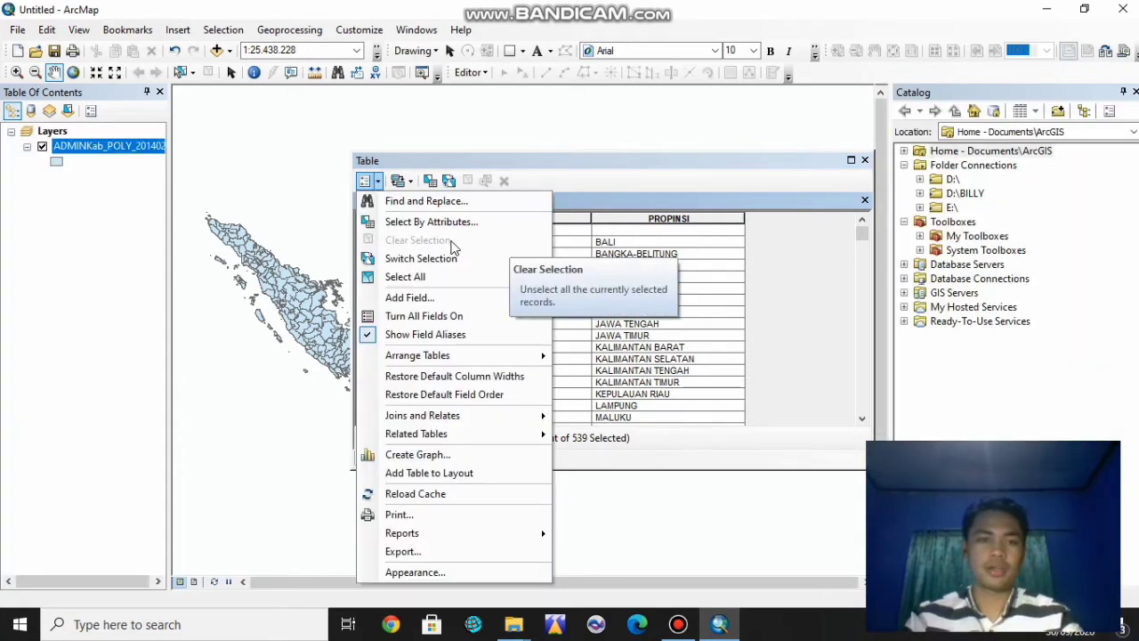
left_click(445, 224)
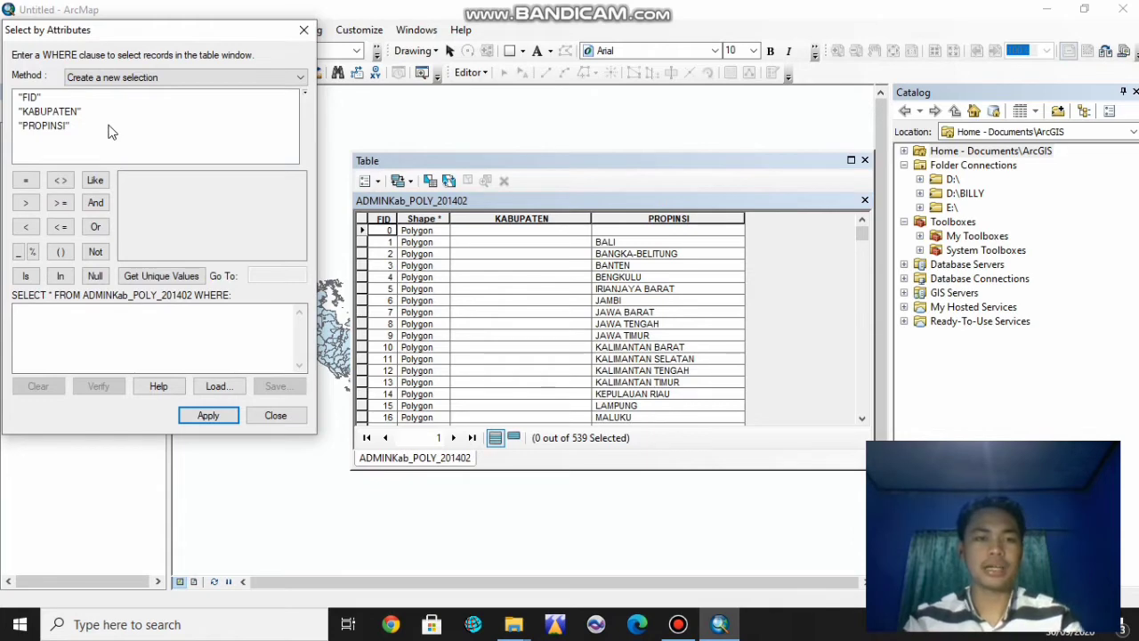
- Select the records where "PROPINSI" = 'JAWA BARAT', then close the query and the attribute table
double_click(44, 126)
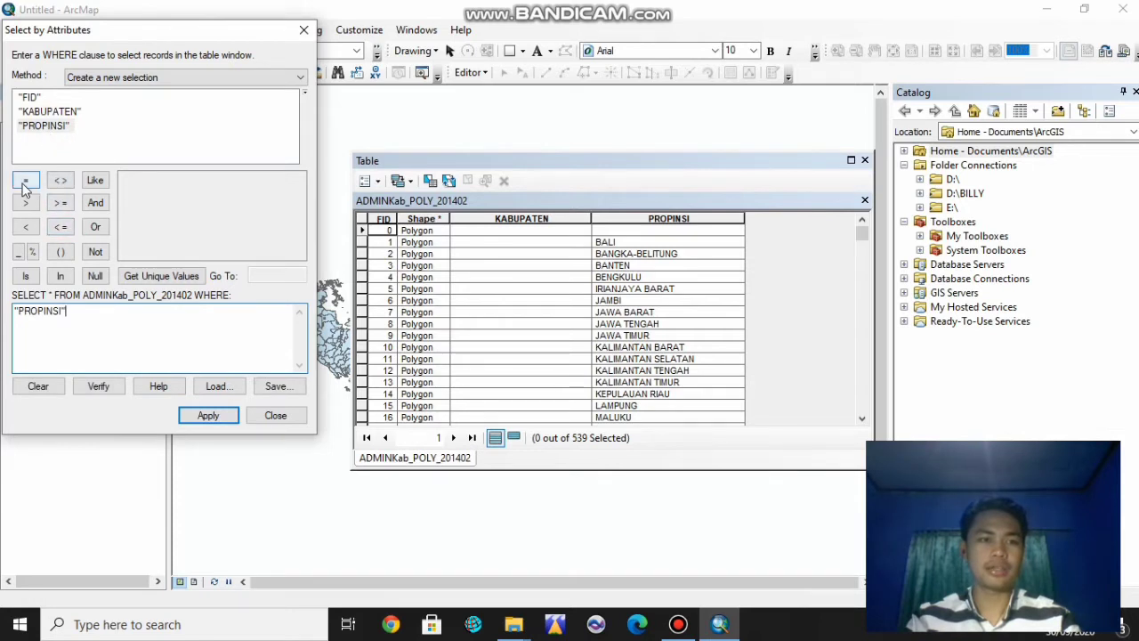
left_click(26, 180)
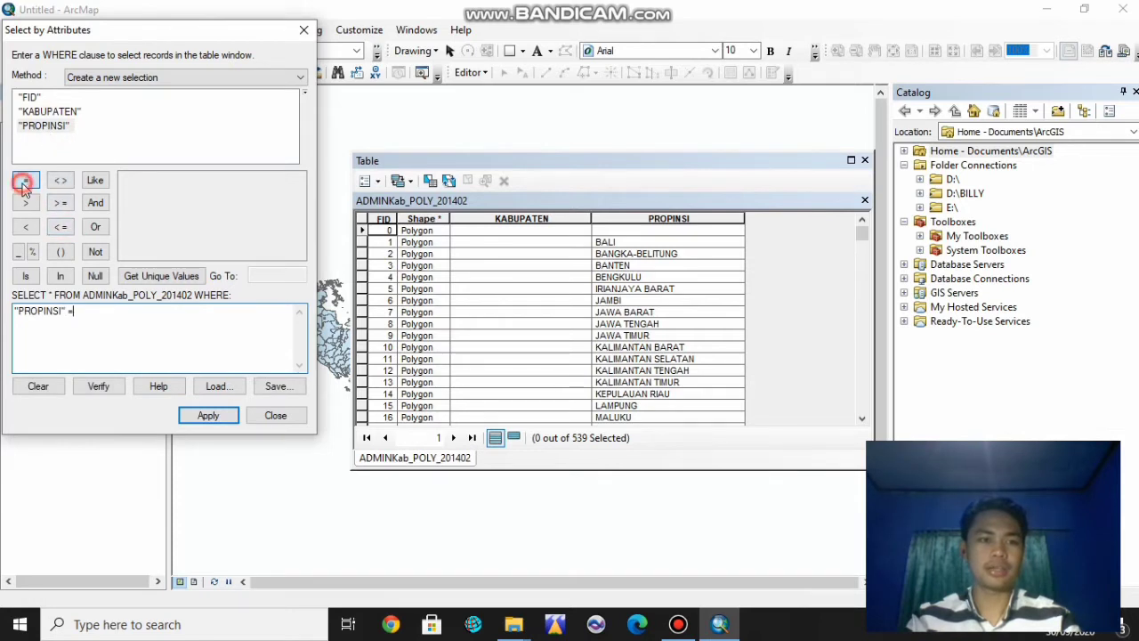
left_click(167, 276)
scroll(177, 222, "down", 7)
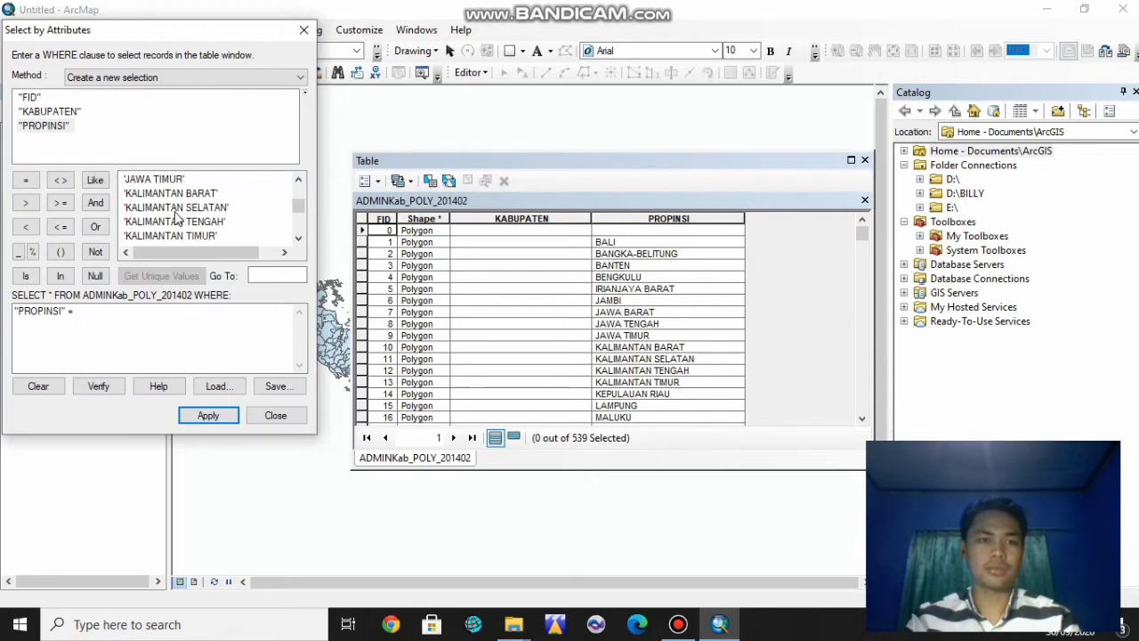
scroll(178, 222, "down", 1)
scroll(180, 226, "up", 6)
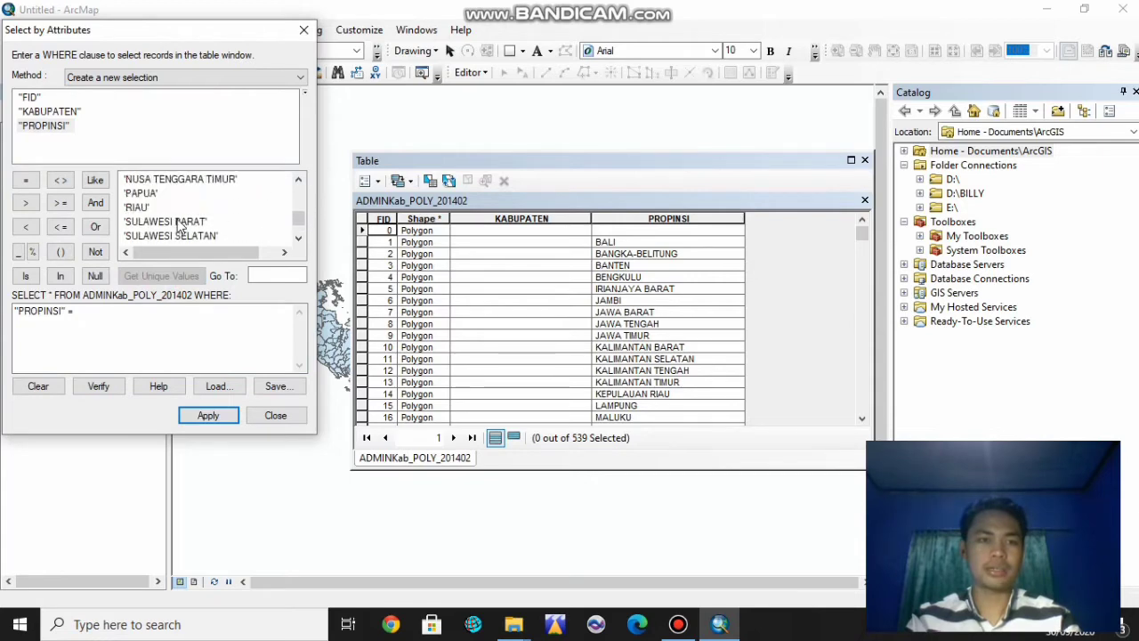
scroll(179, 226, "up", 1)
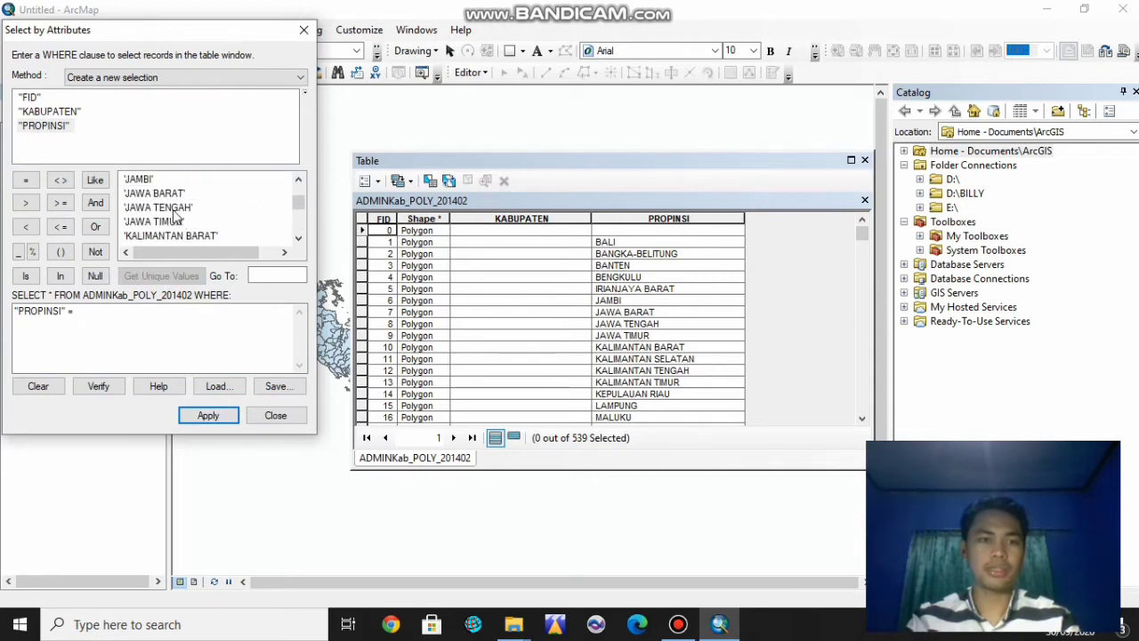
double_click(160, 194)
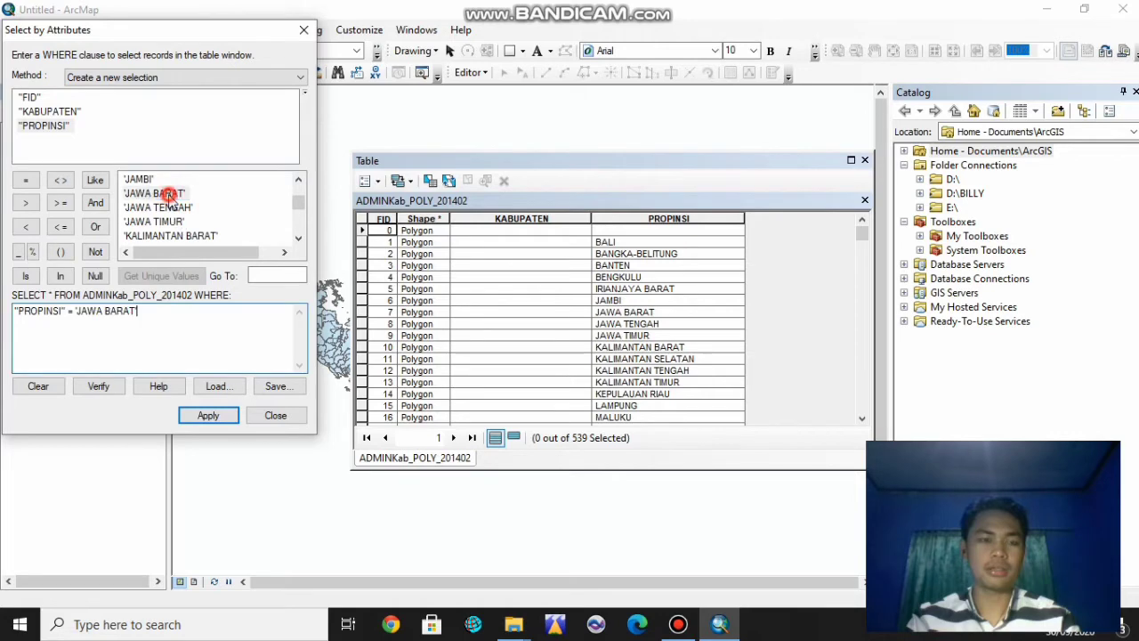
left_click(207, 415)
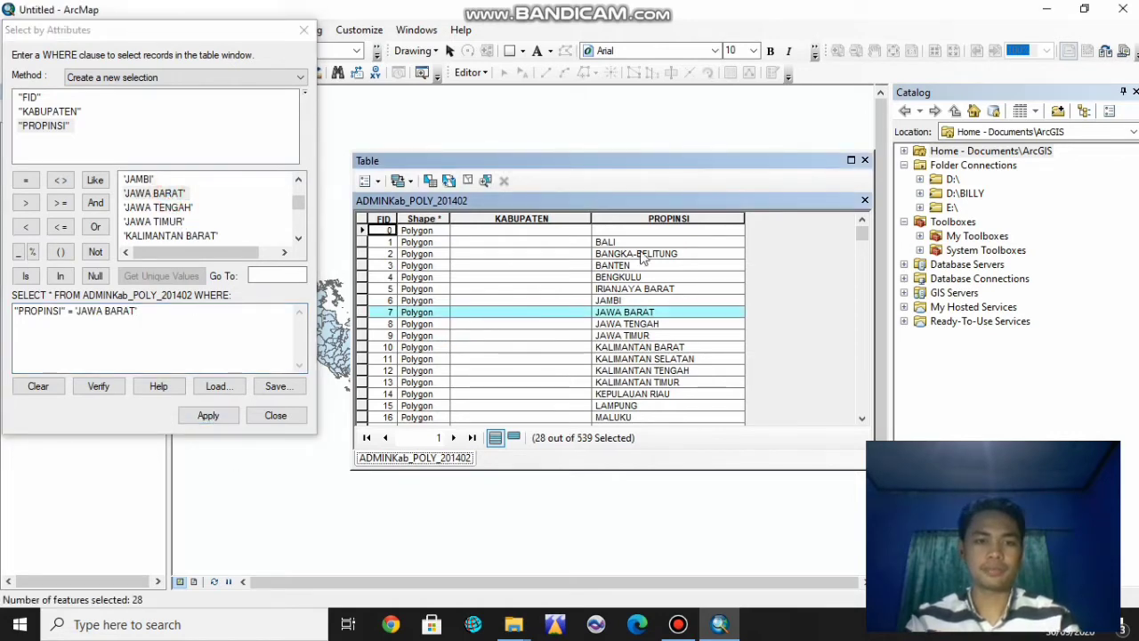
left_click(304, 30)
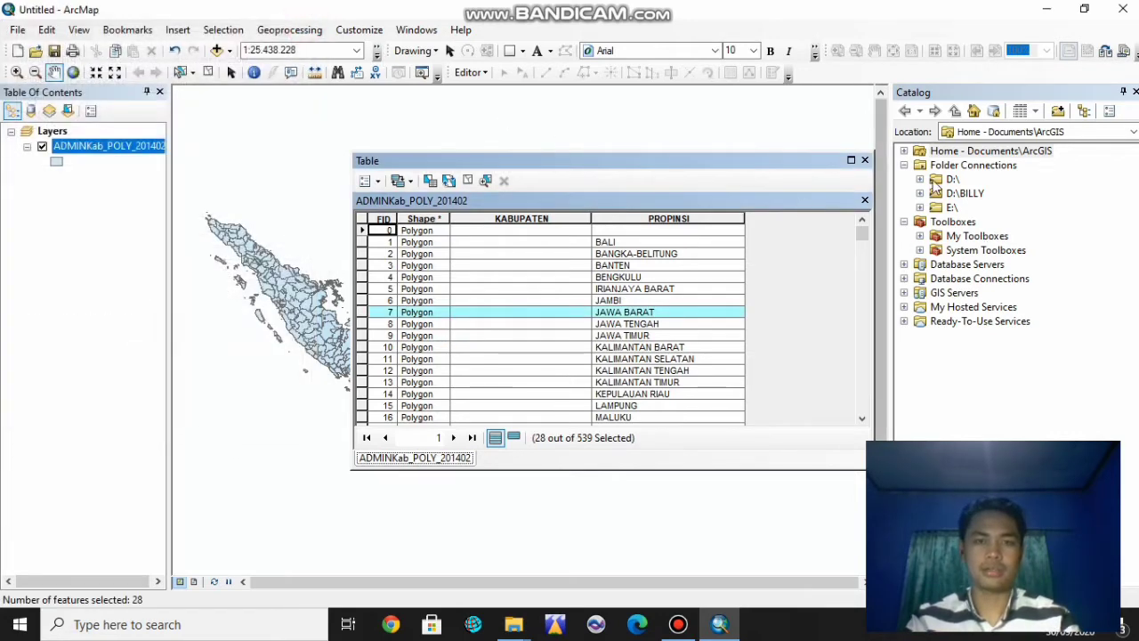
left_click(864, 160)
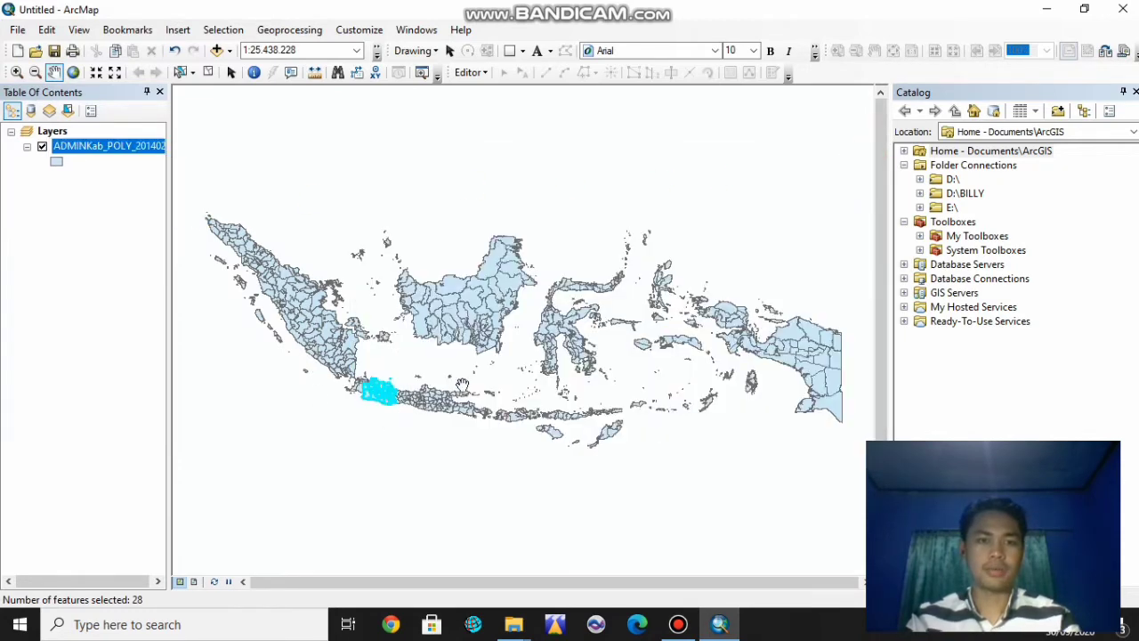
- Start exporting the selected features of the ADMINKab_POLY_201402 layer and browse for the output location
right_click(126, 147)
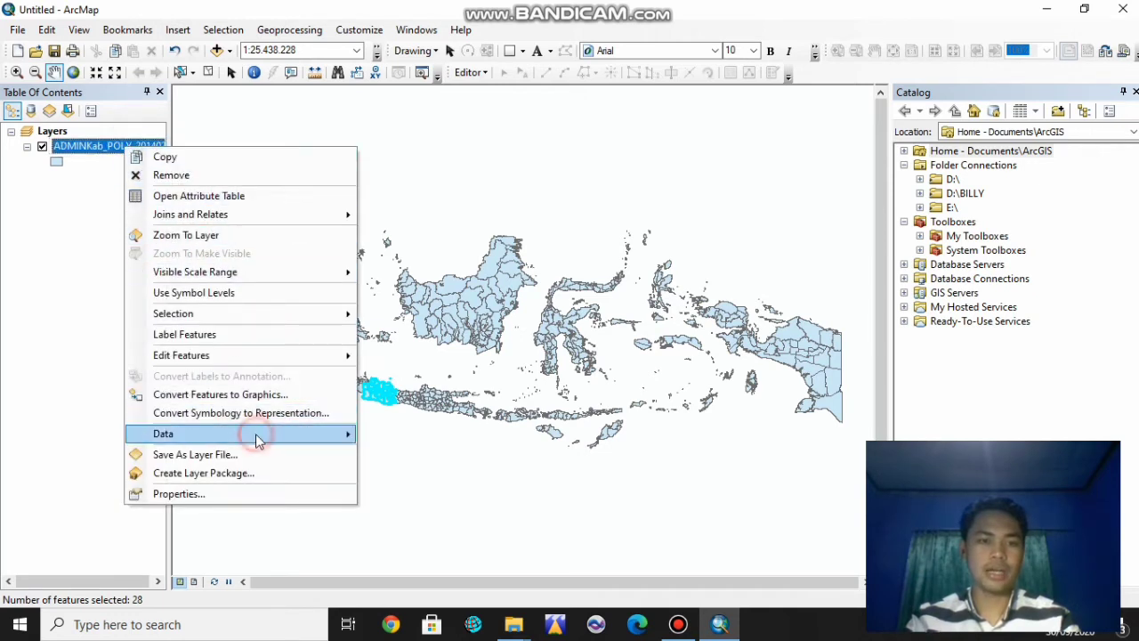
mouse_move(347, 441)
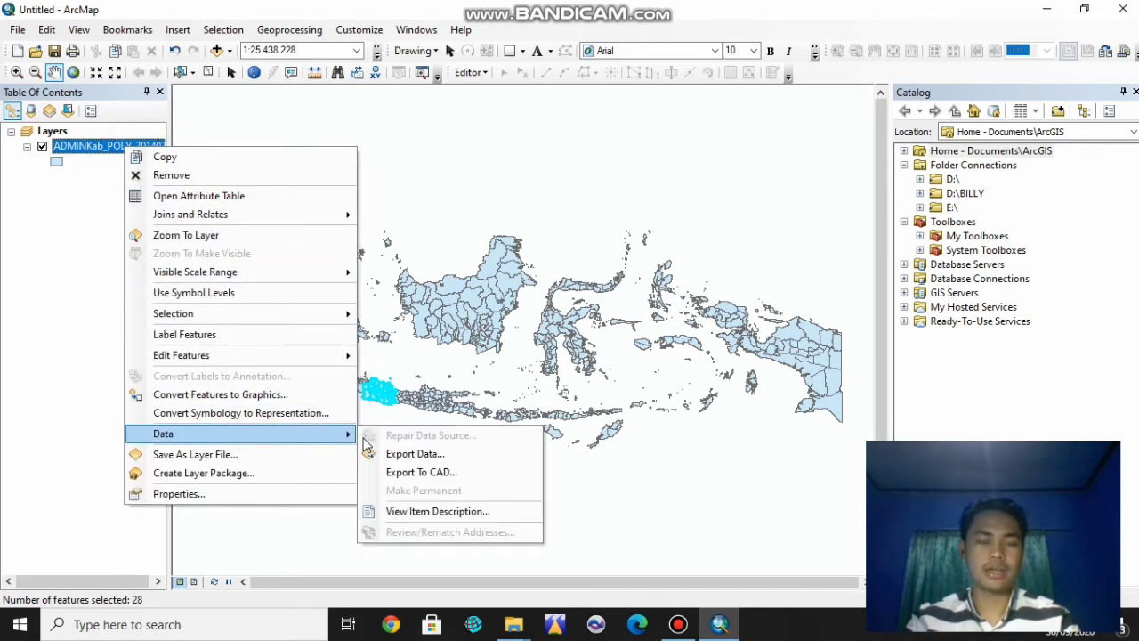
left_click(433, 453)
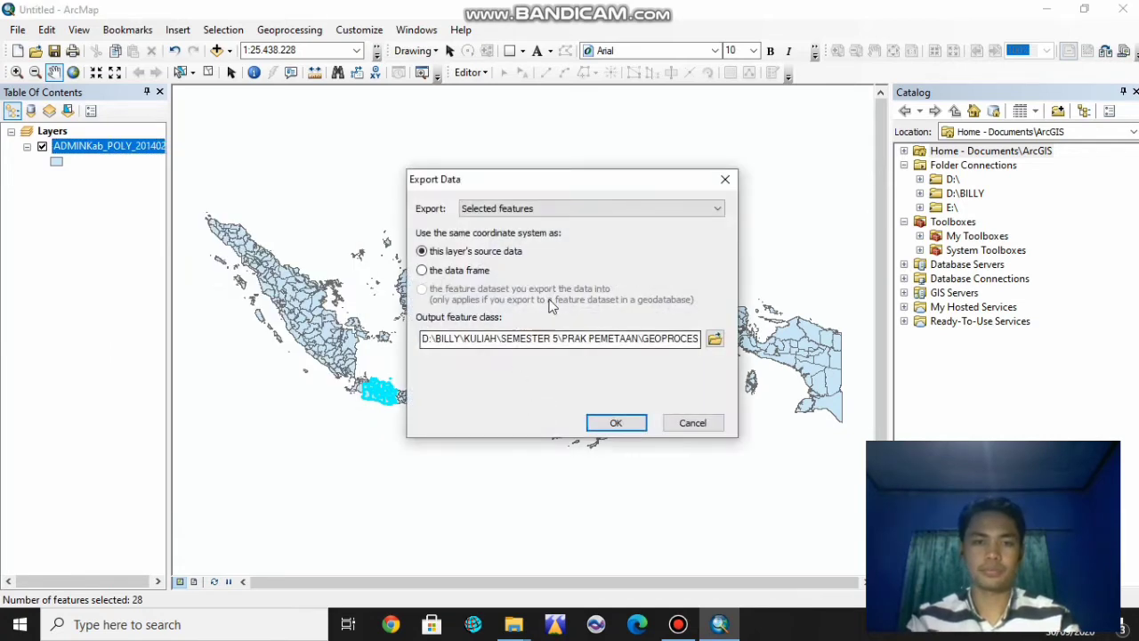
left_click(714, 339)
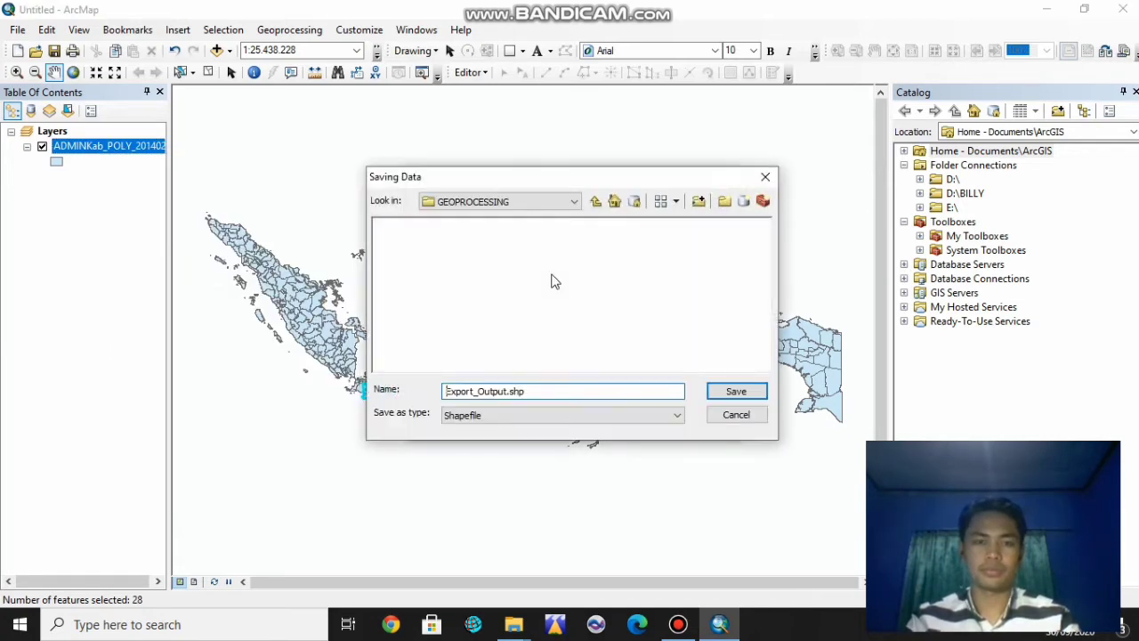
- Create a new file geodatabase in the GEOPROCESSING folder and open it as the save location
left_click(744, 204)
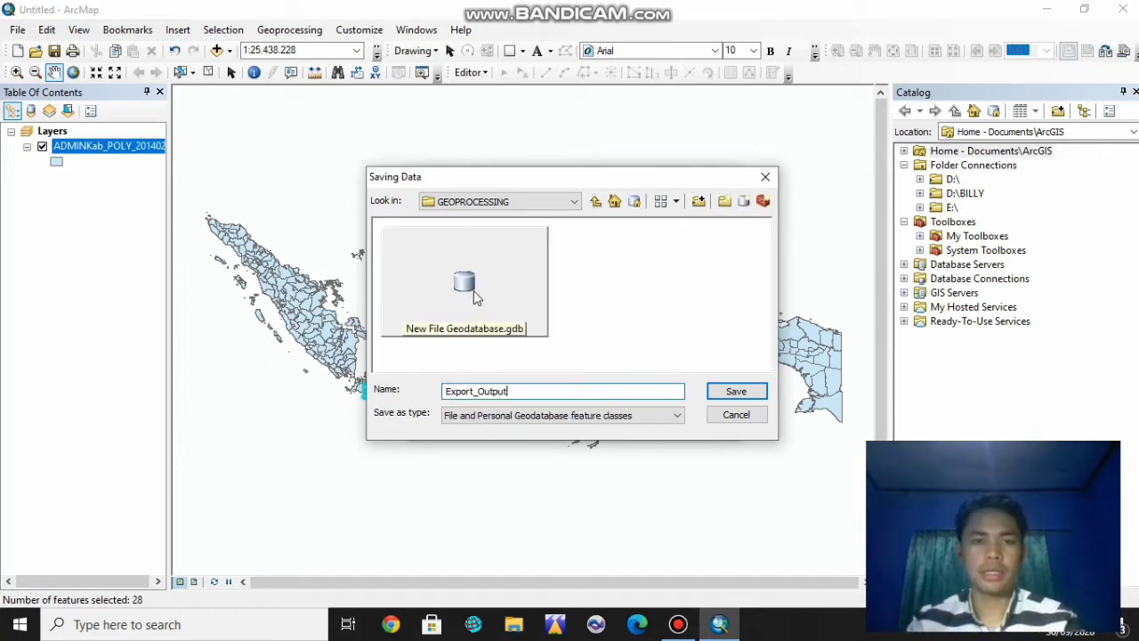
double_click(473, 290)
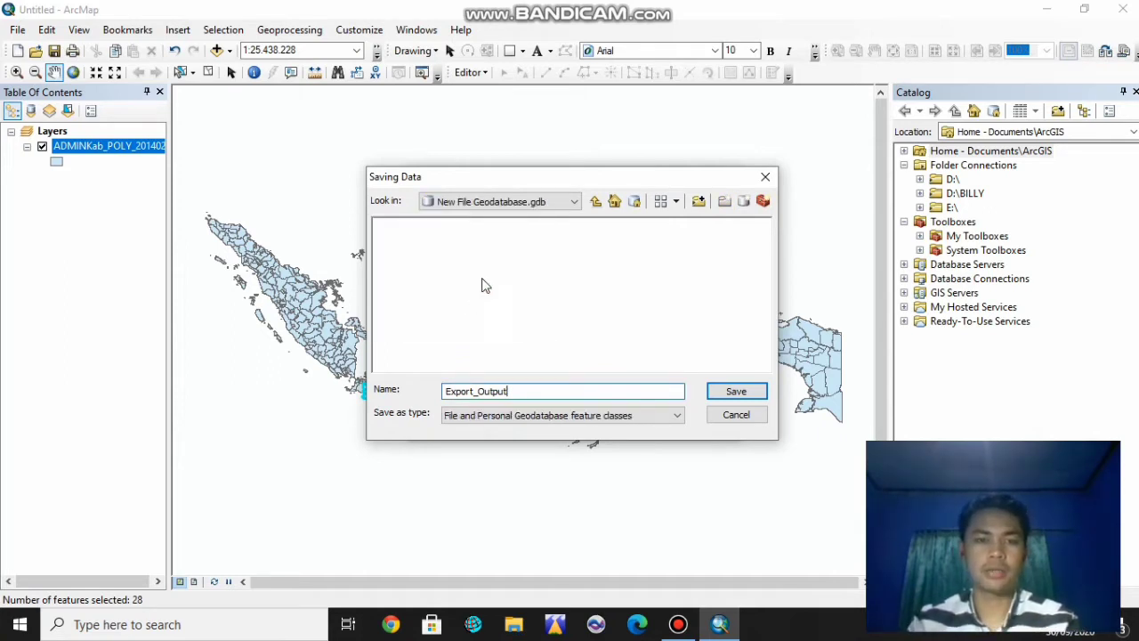
double_click(521, 391)
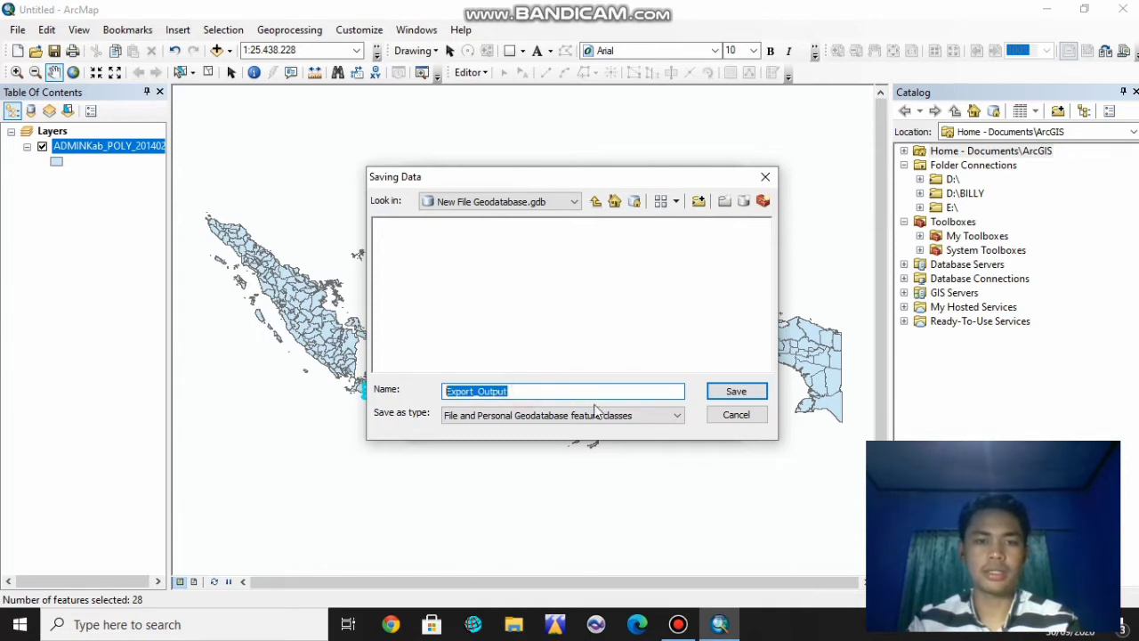
- Export the selected features as a shapefile named PROVINSI in the GEOPROCESSING folder and add it to the map as a layer
left_click(673, 416)
left_click(614, 442)
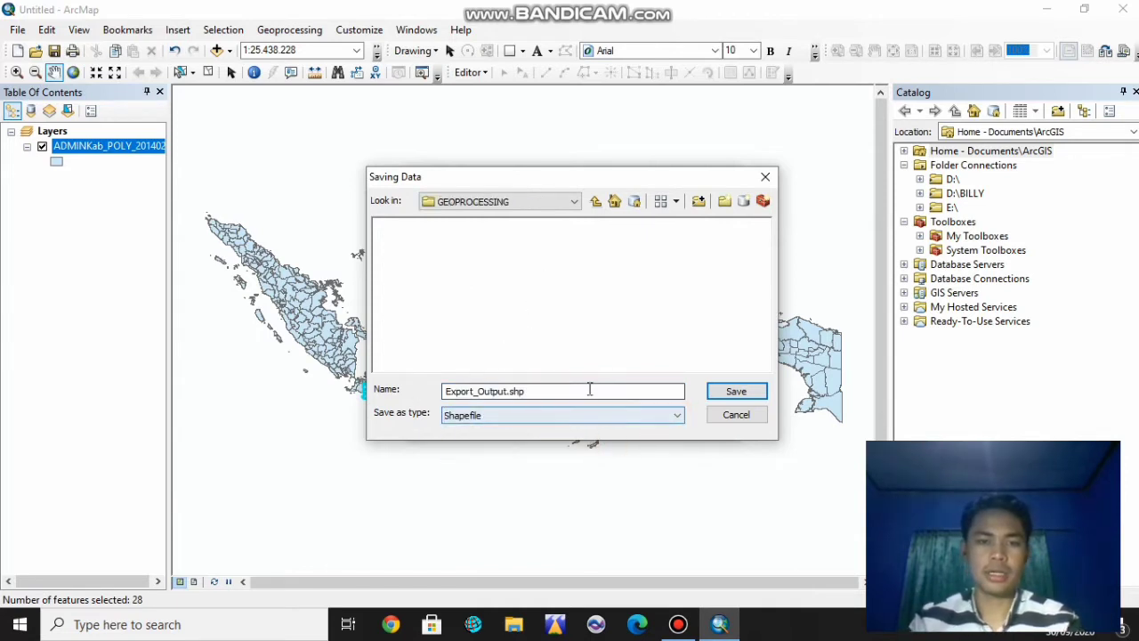
double_click(585, 389)
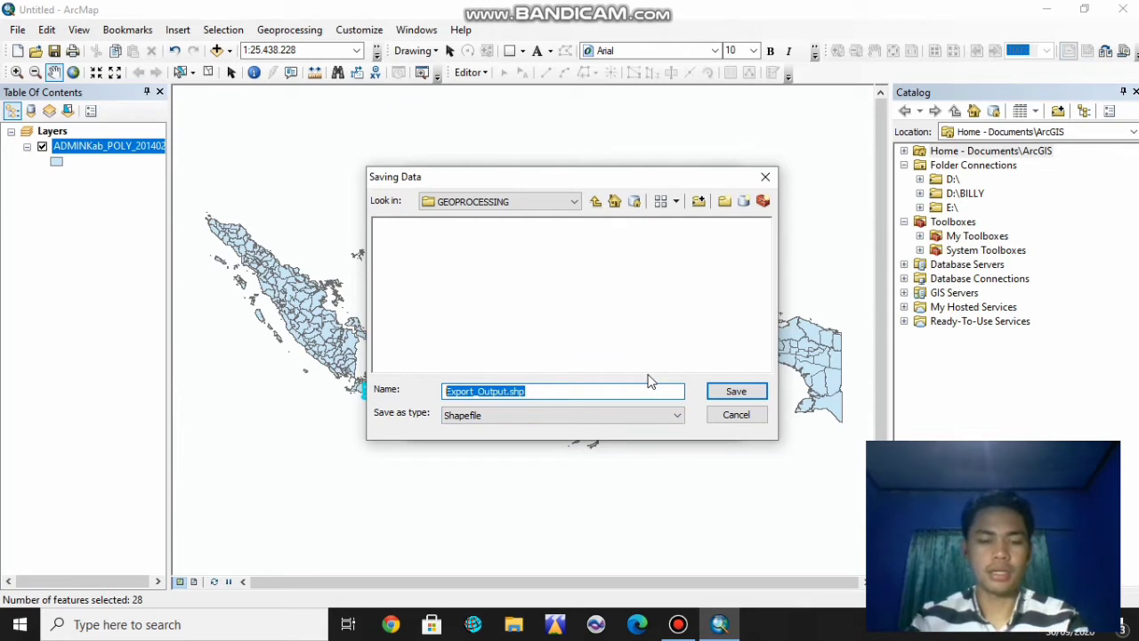
type("p")
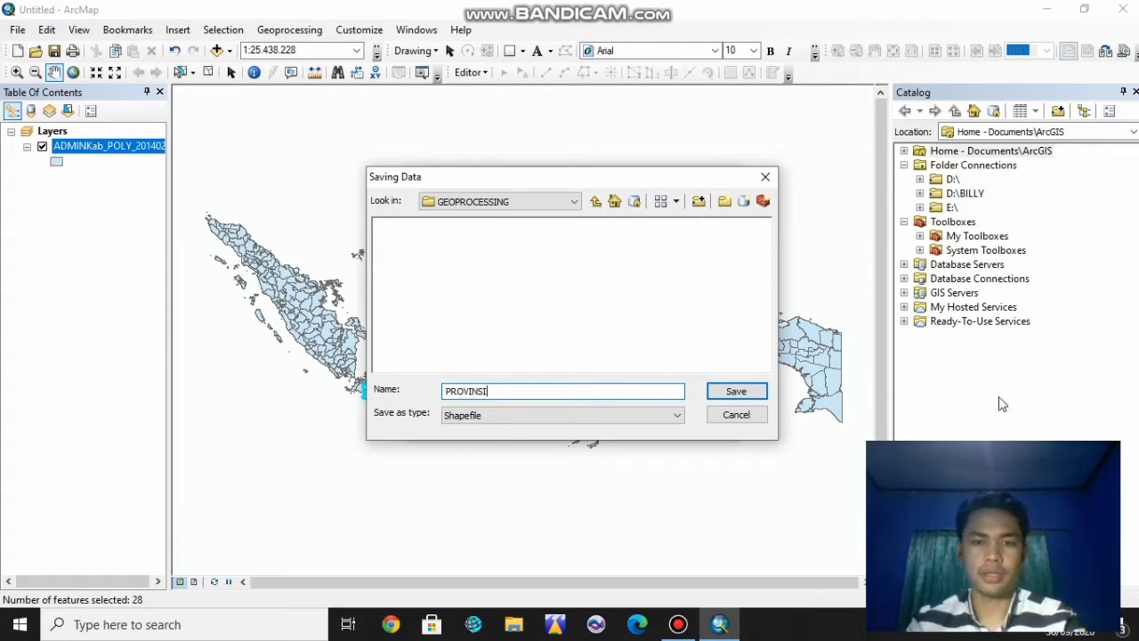
left_click(739, 392)
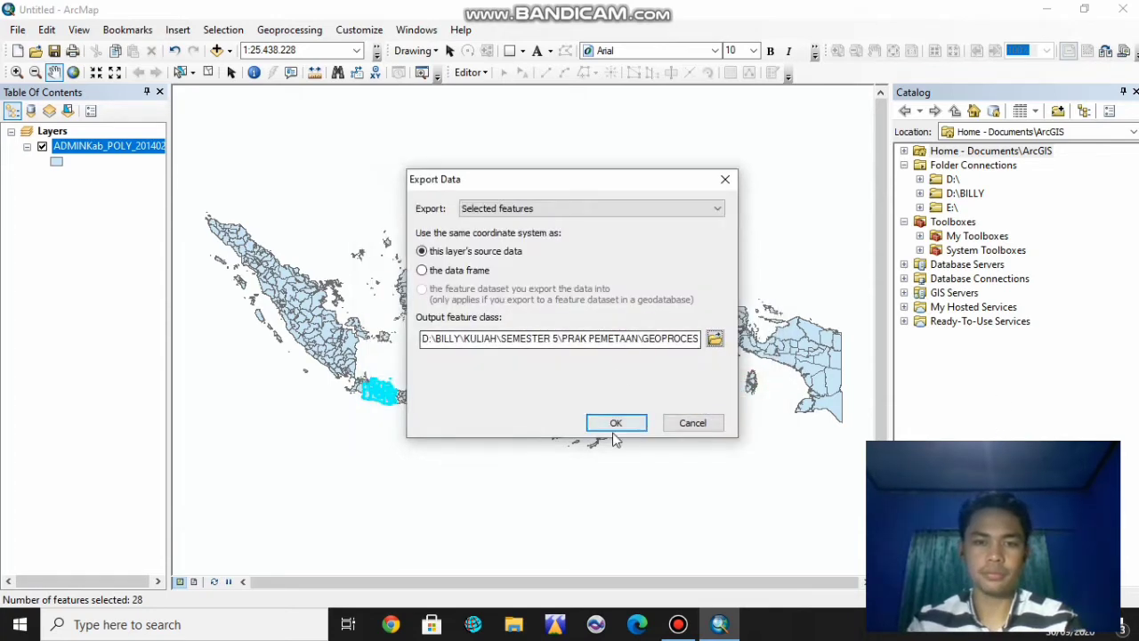
left_click(614, 425)
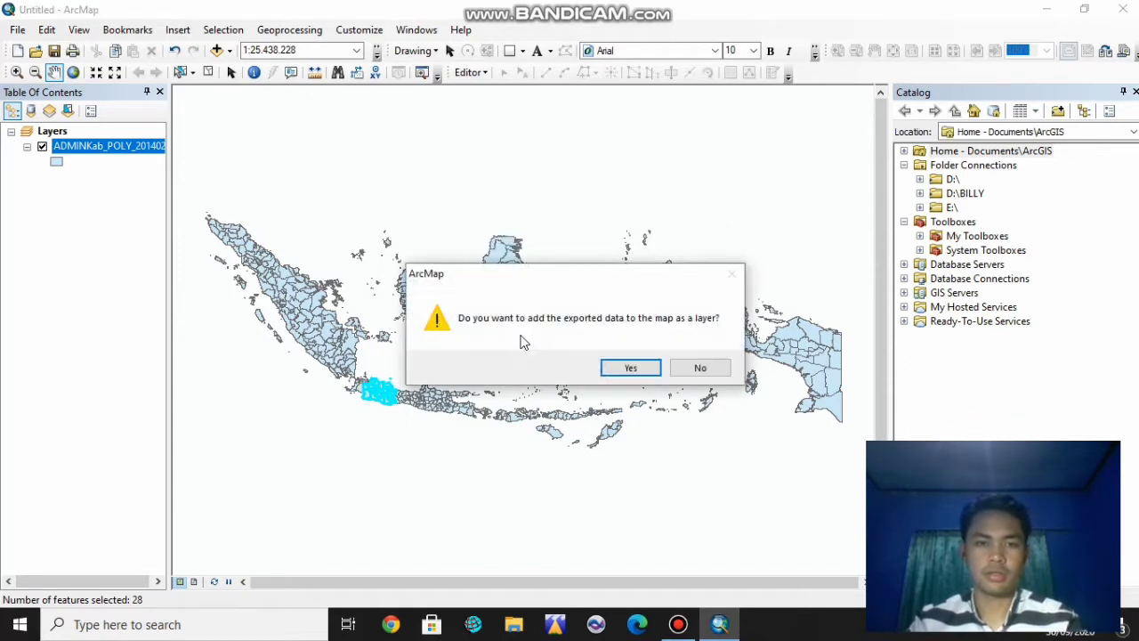
left_click(628, 368)
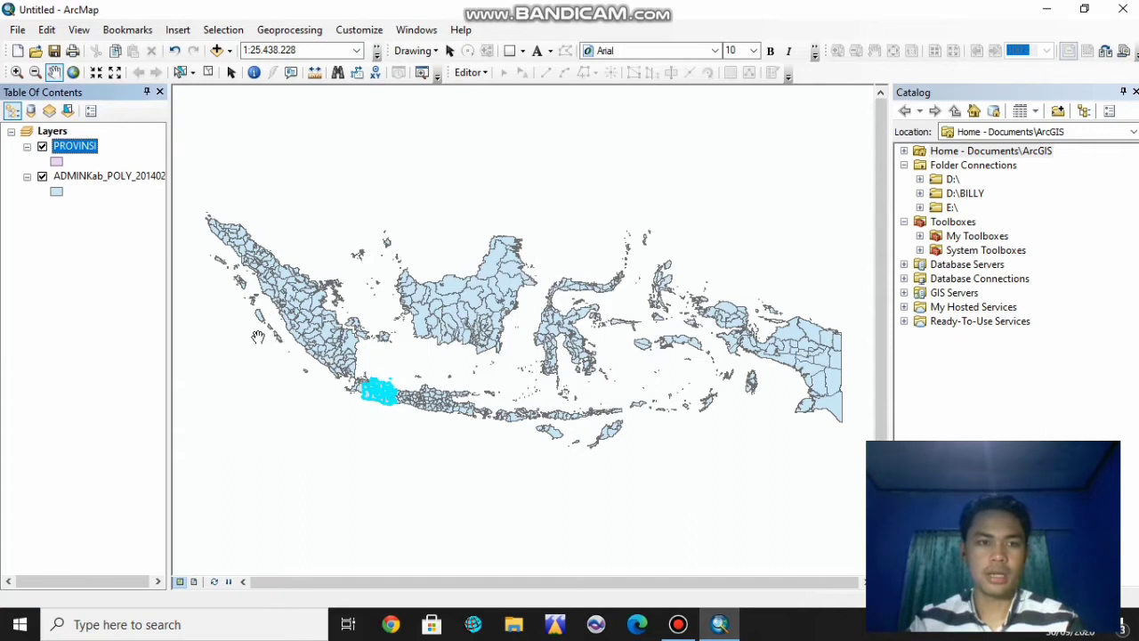
- Hide the ADMINKab_POLY_201402 layer to view the exported PROVINSI polygons alone
left_click(42, 176)
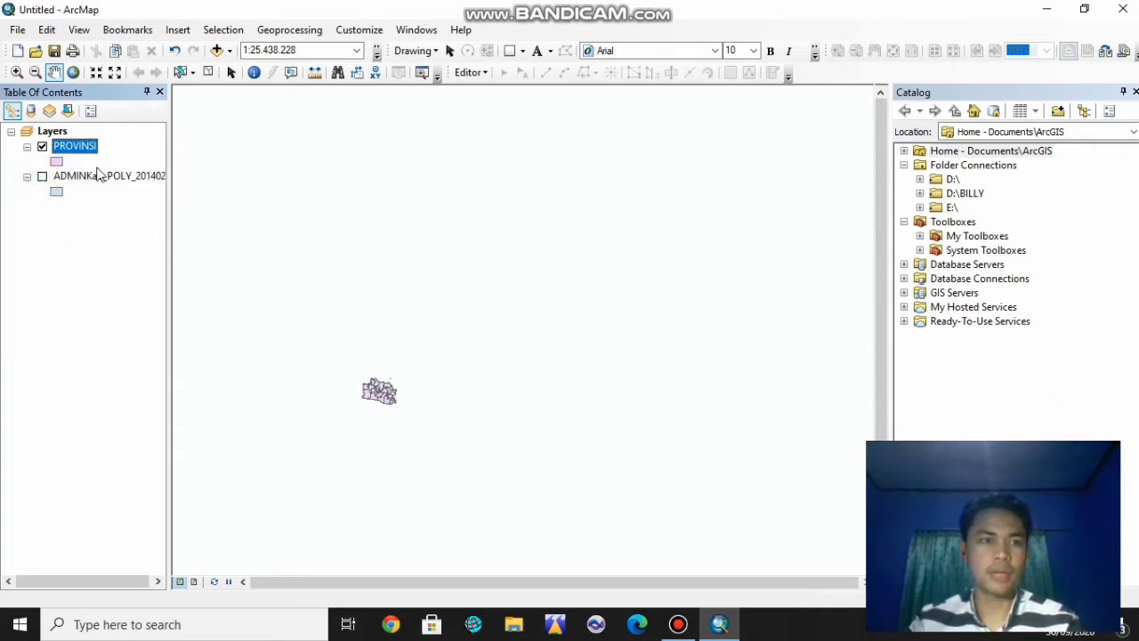
left_click(16, 72)
left_click_drag(347, 365, 412, 424)
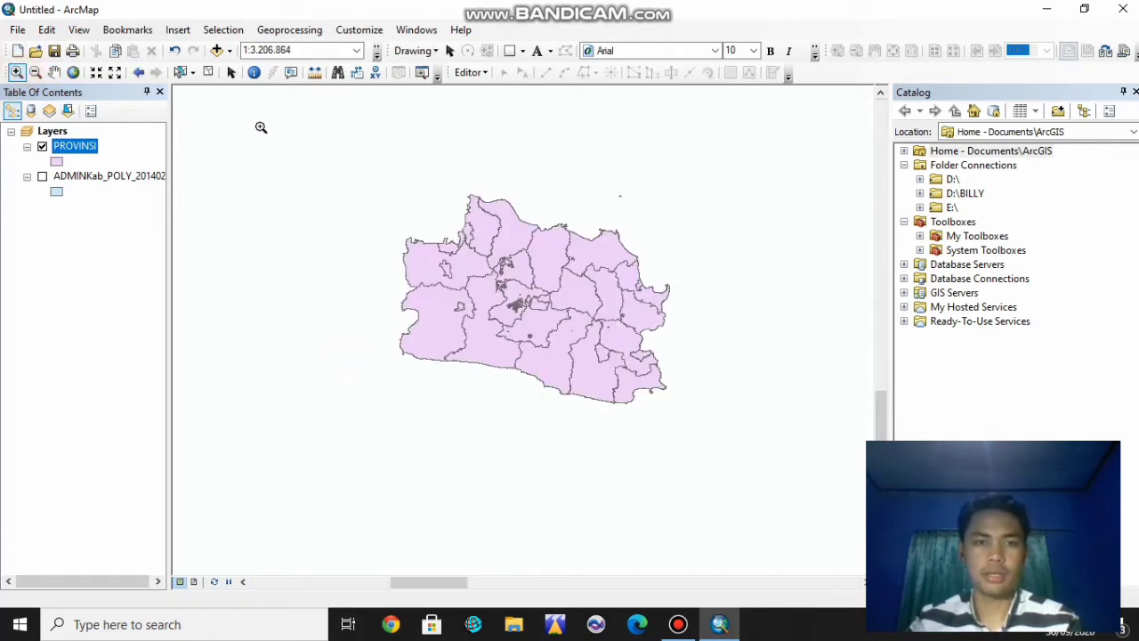
left_click(54, 72)
left_click_drag(445, 279, 430, 323)
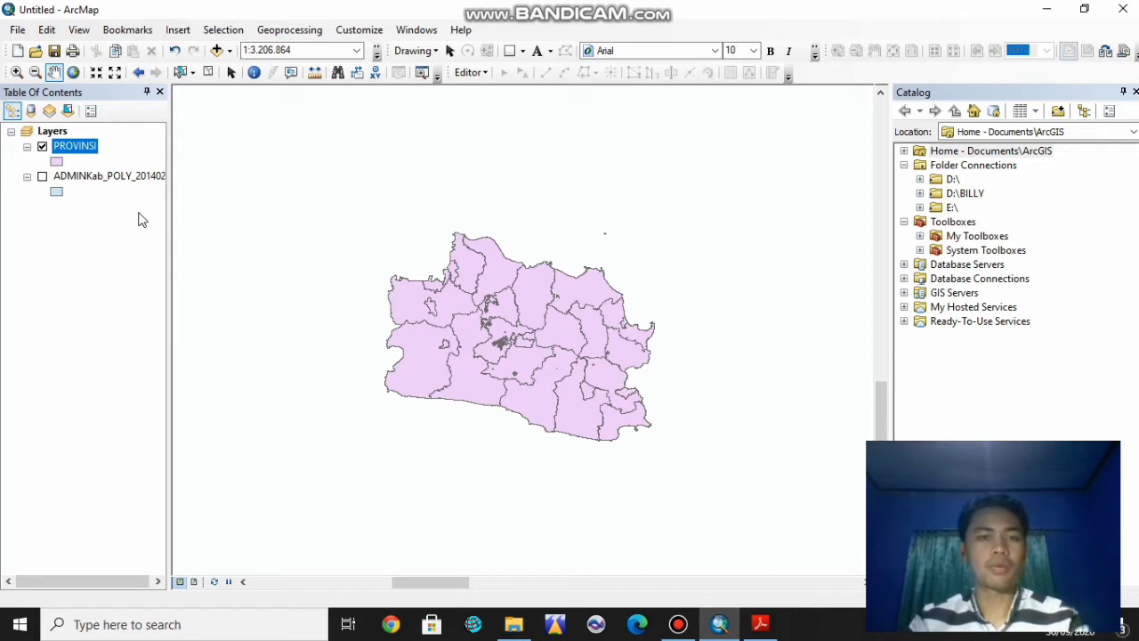
- Label the features of the PROVINSI layer with their regency names
right_click(80, 146)
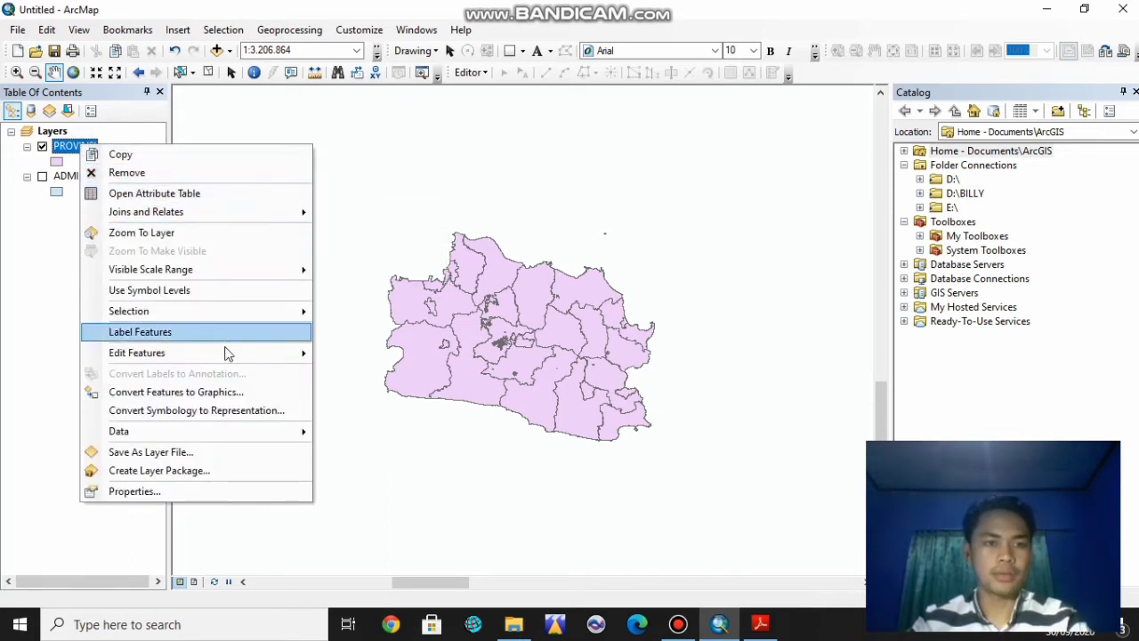
mouse_move(206, 352)
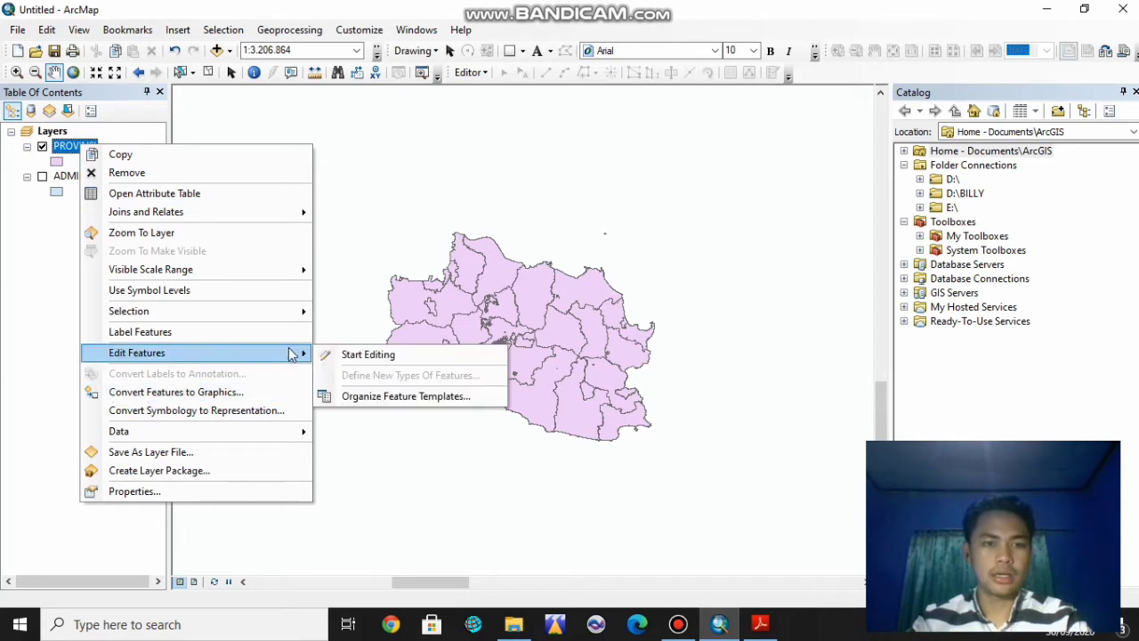
left_click(204, 331)
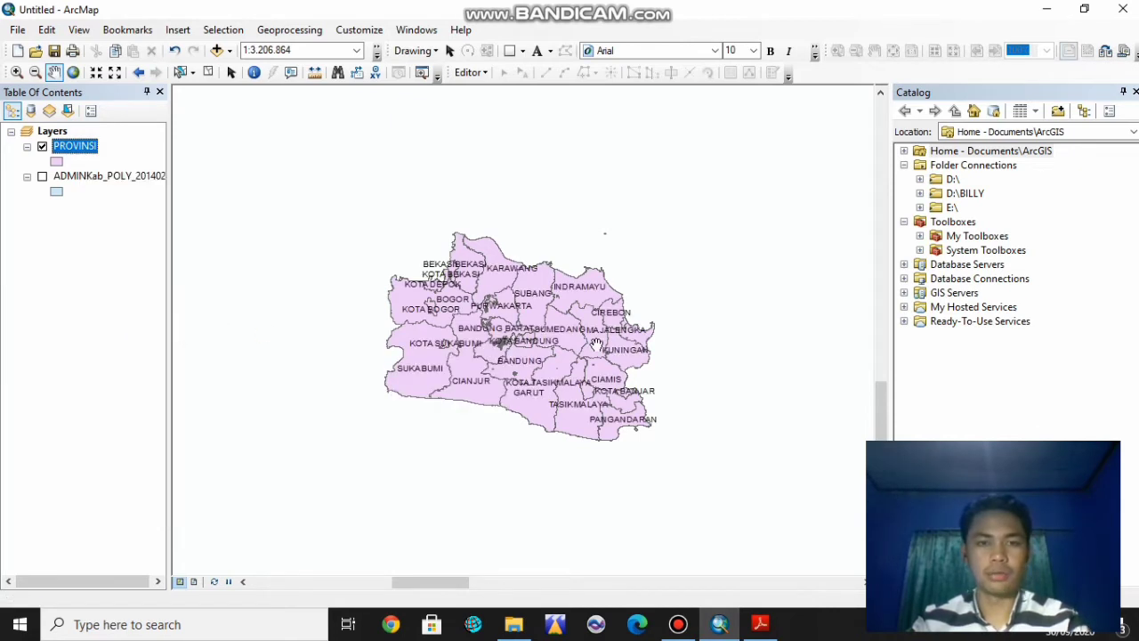
scroll(469, 290, "up", 3)
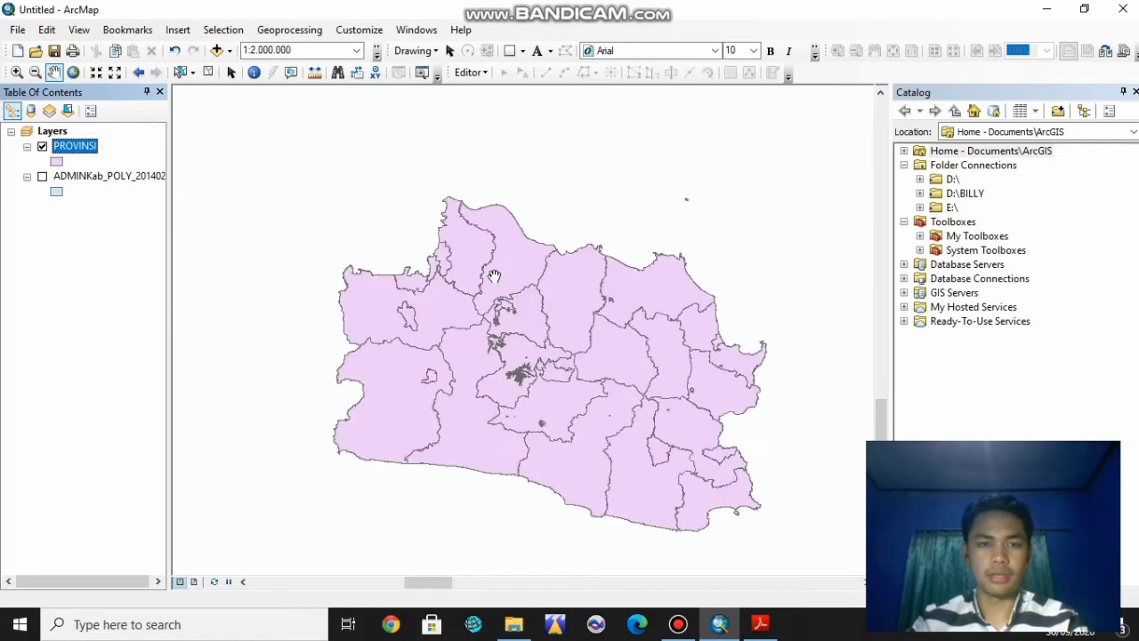
left_click_drag(560, 285, 532, 271)
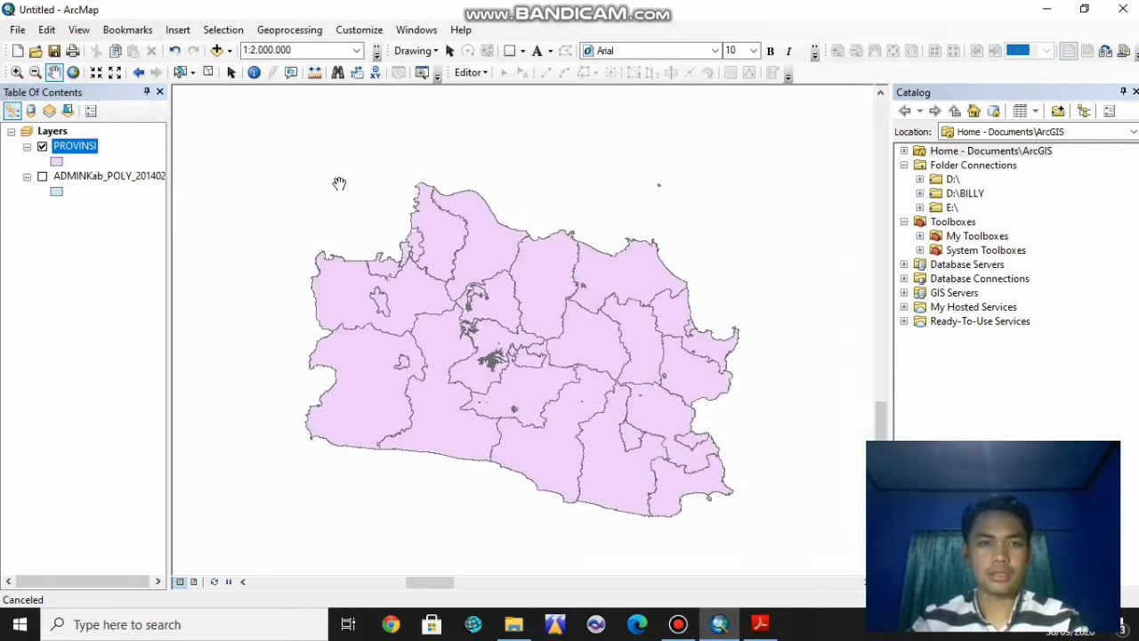
- Set up a Dissolve with PROVINSI as the input features and PROPINSI as the dissolve field
left_click(302, 35)
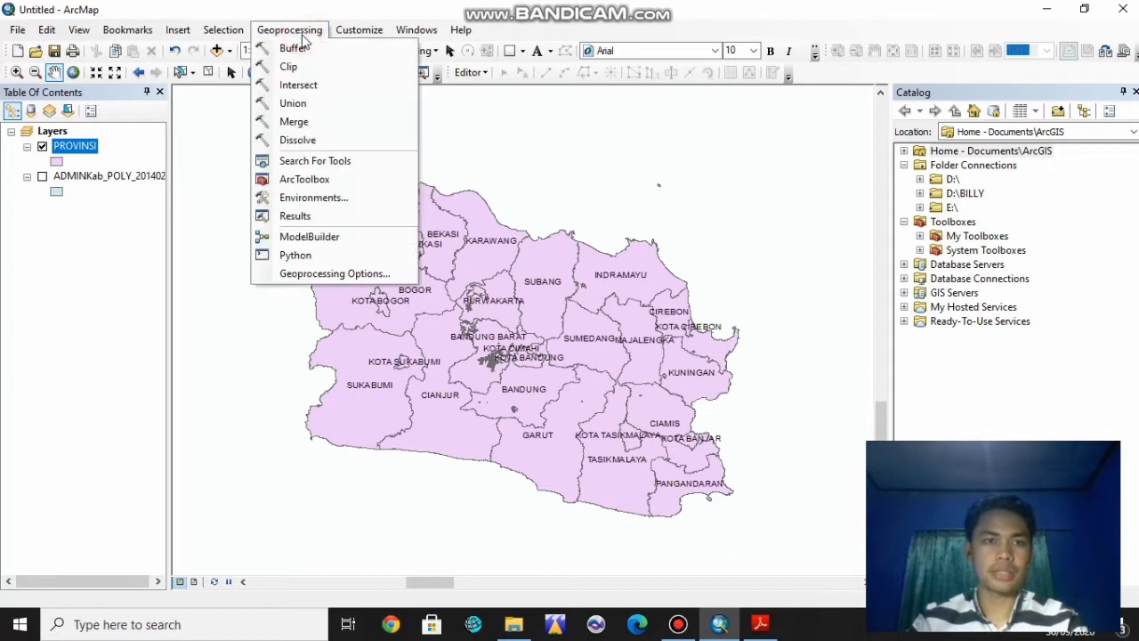
left_click(318, 135)
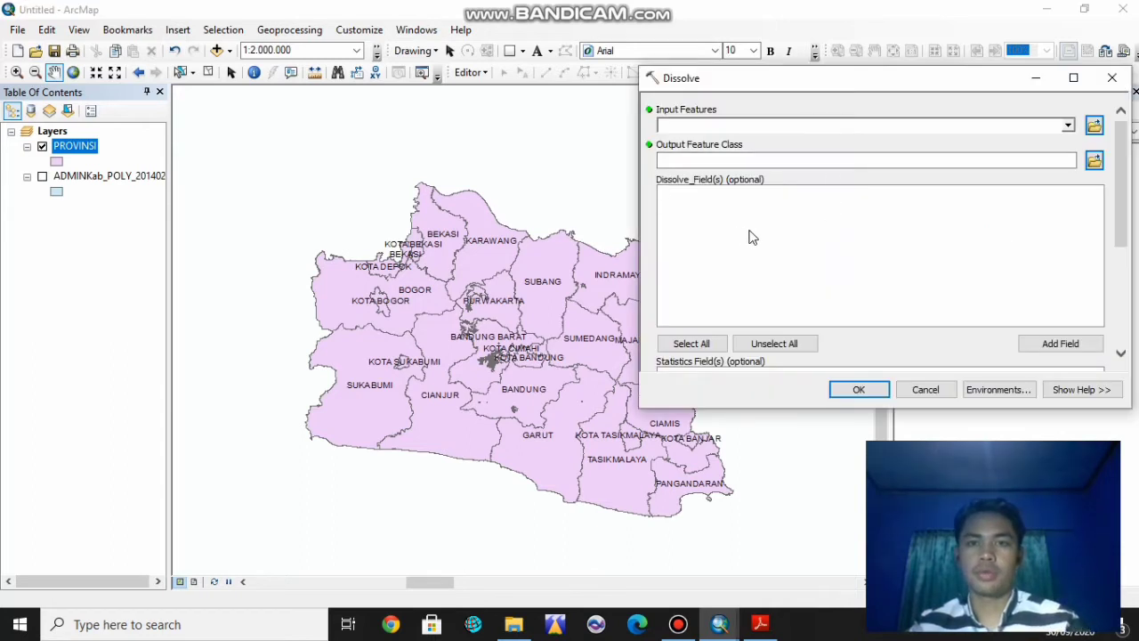
mouse_move(811, 86)
left_mouse_down()
mouse_move(781, 73)
mouse_move(806, 82)
left_mouse_up()
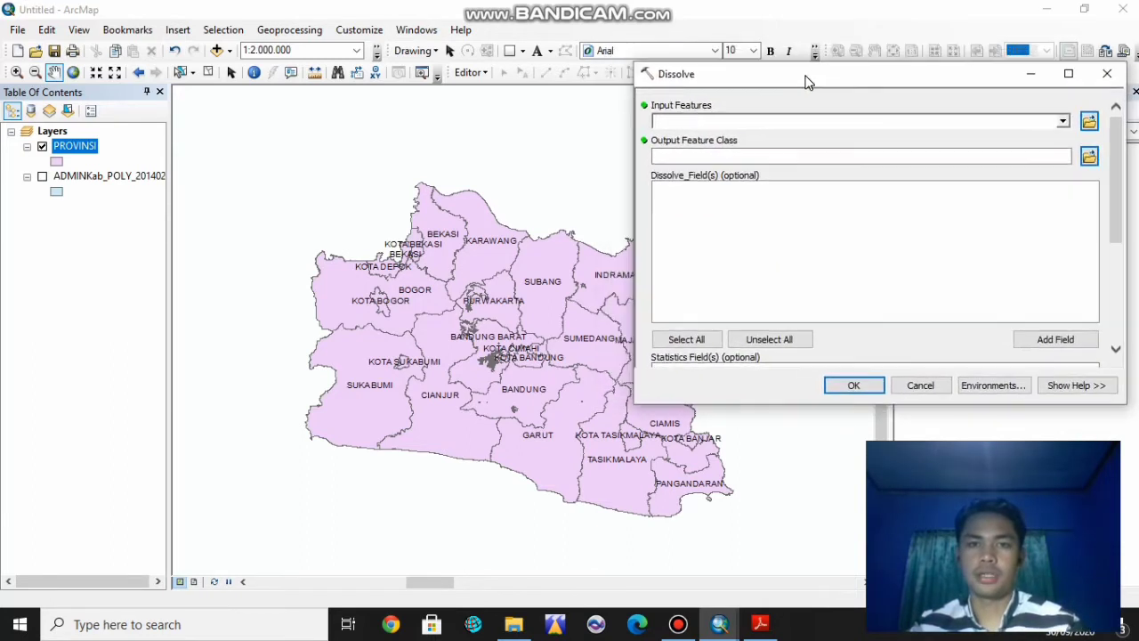
left_click(1063, 121)
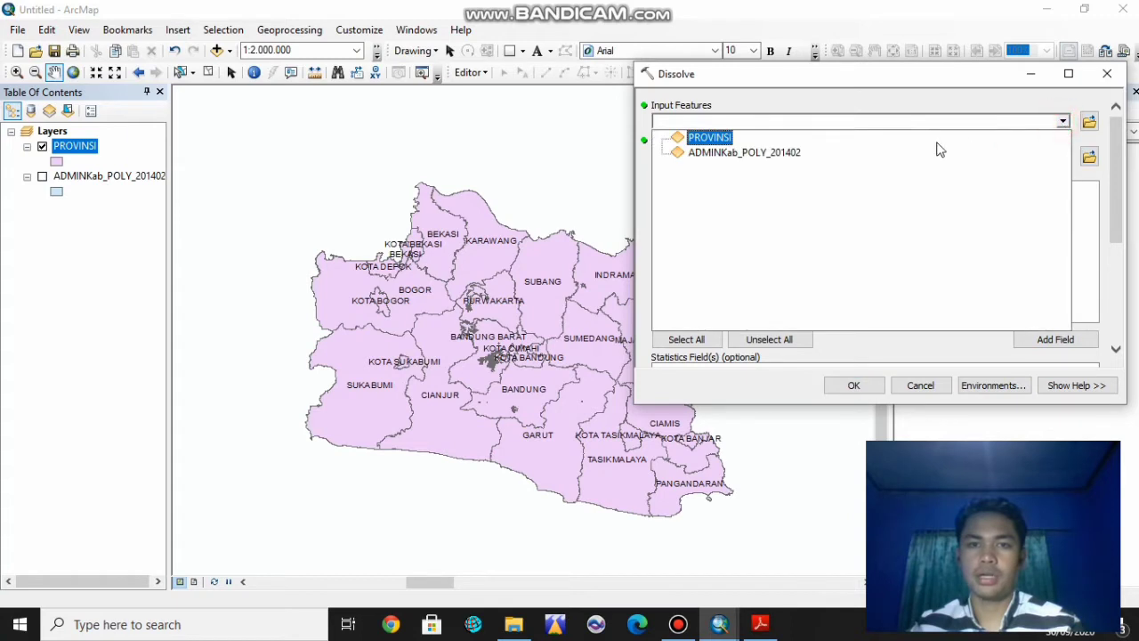
left_click(711, 137)
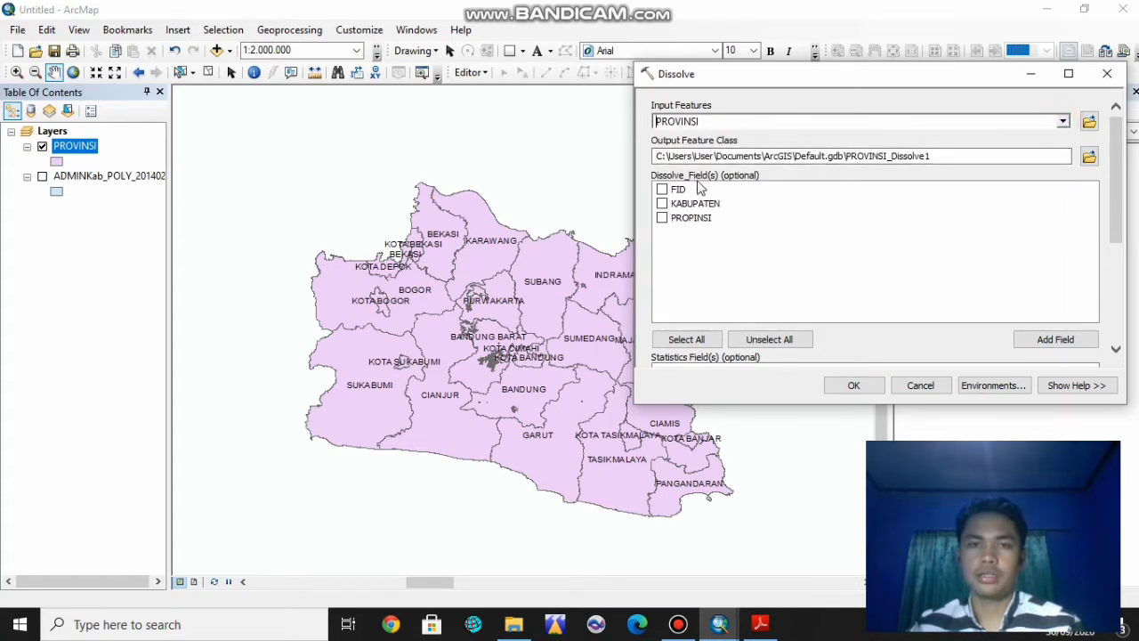
left_click(662, 219)
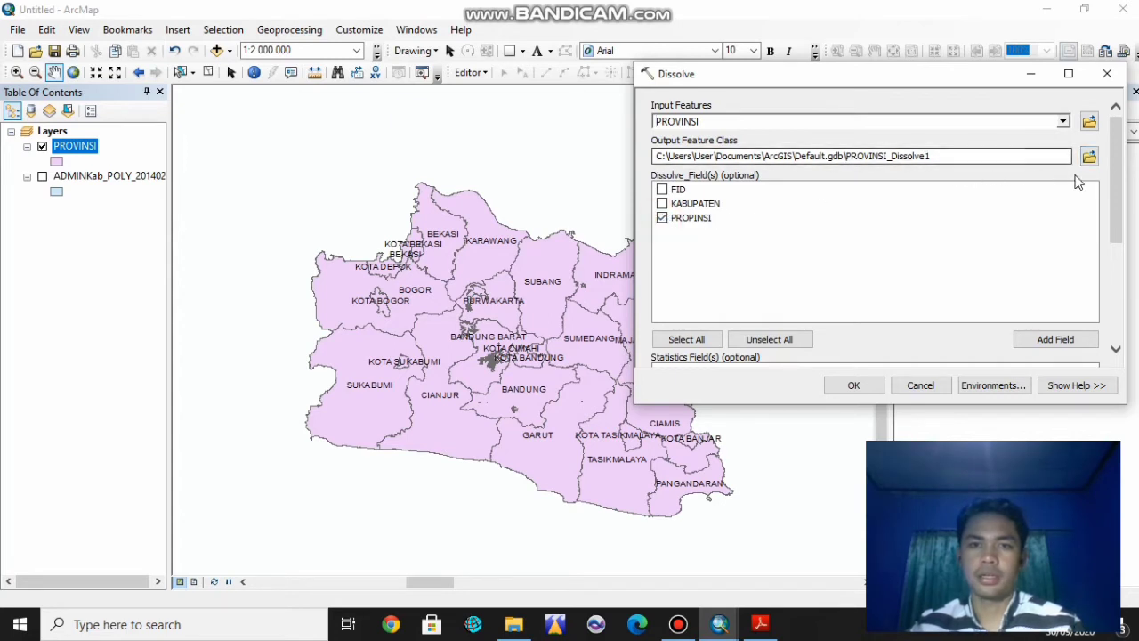
- Set the dissolve output to a feature class named DISSOLVE in the GEOPROCESSING folder and run the tool
left_click(1089, 159)
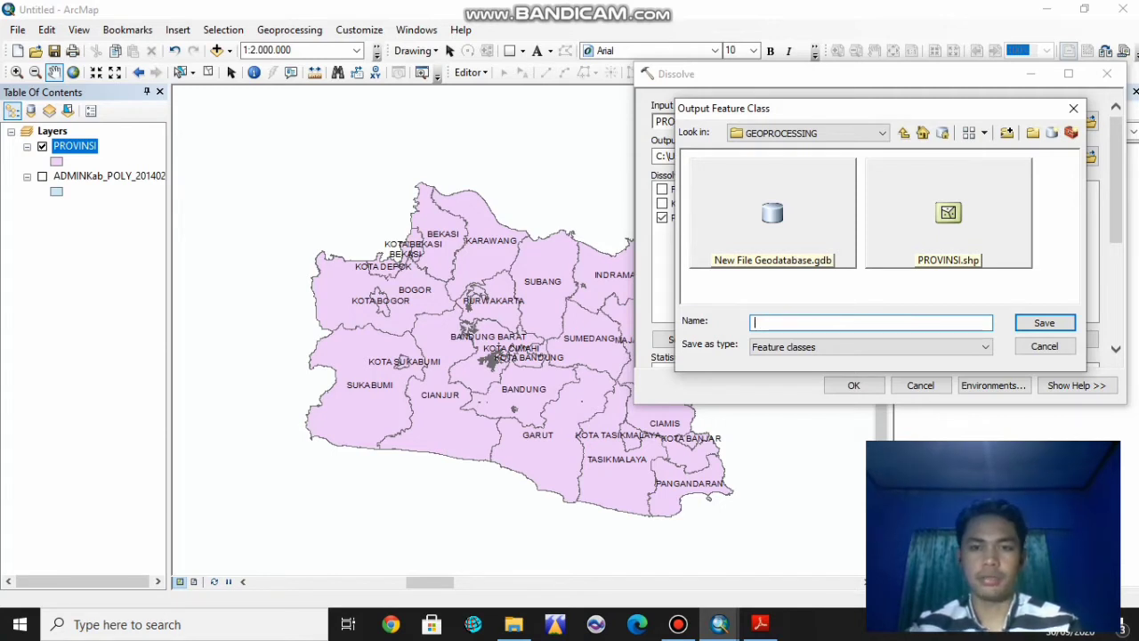
type("DISSOLVE")
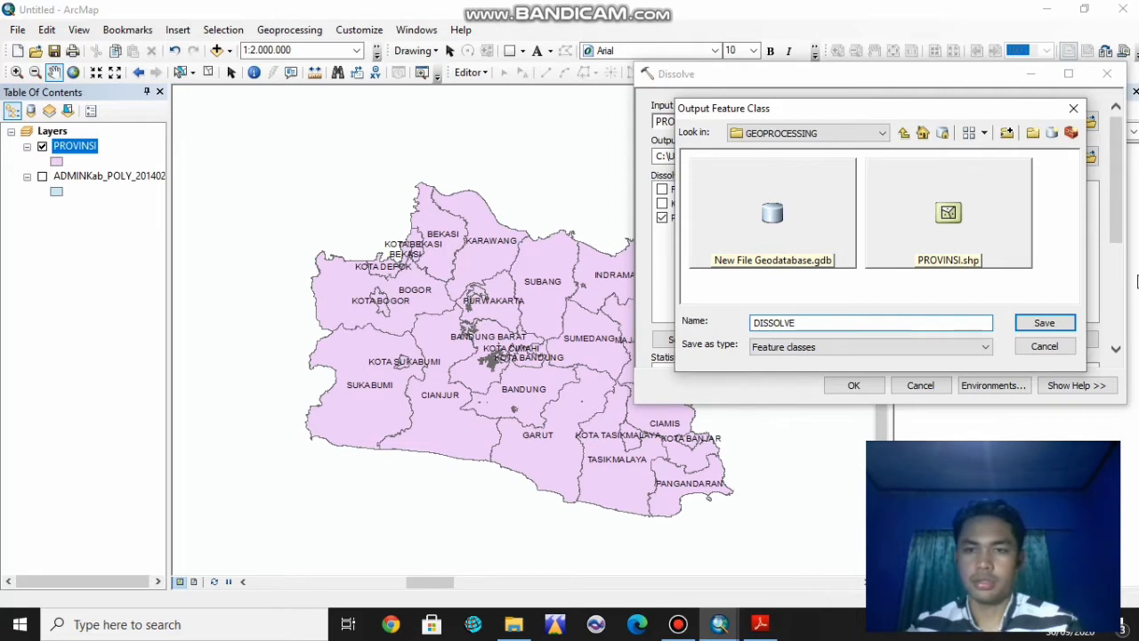
left_click(1044, 323)
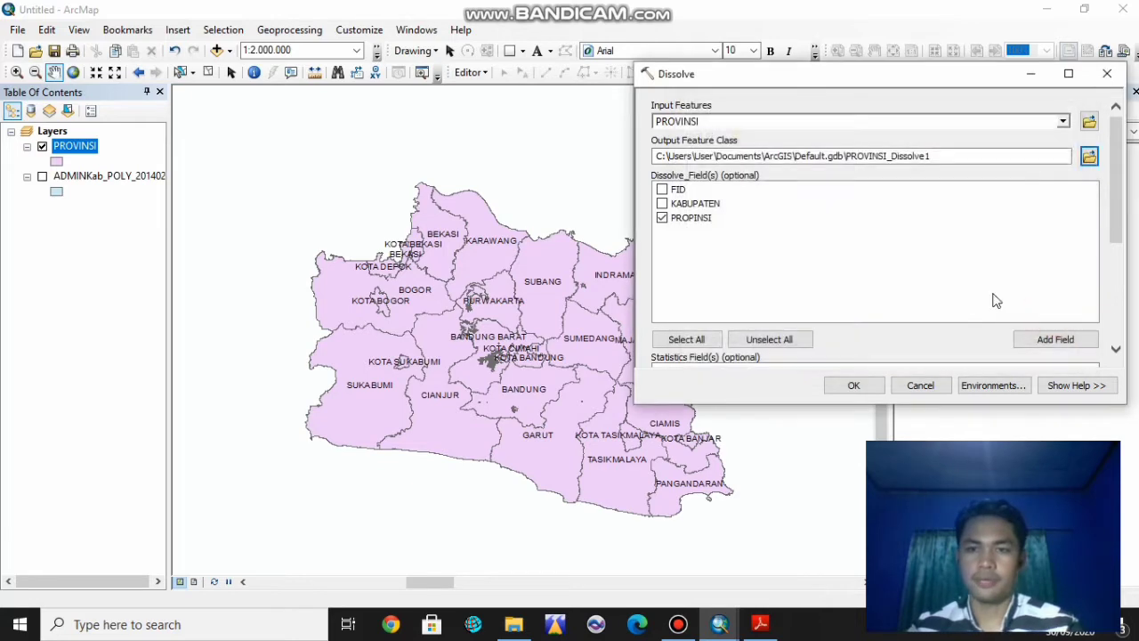
left_click(855, 387)
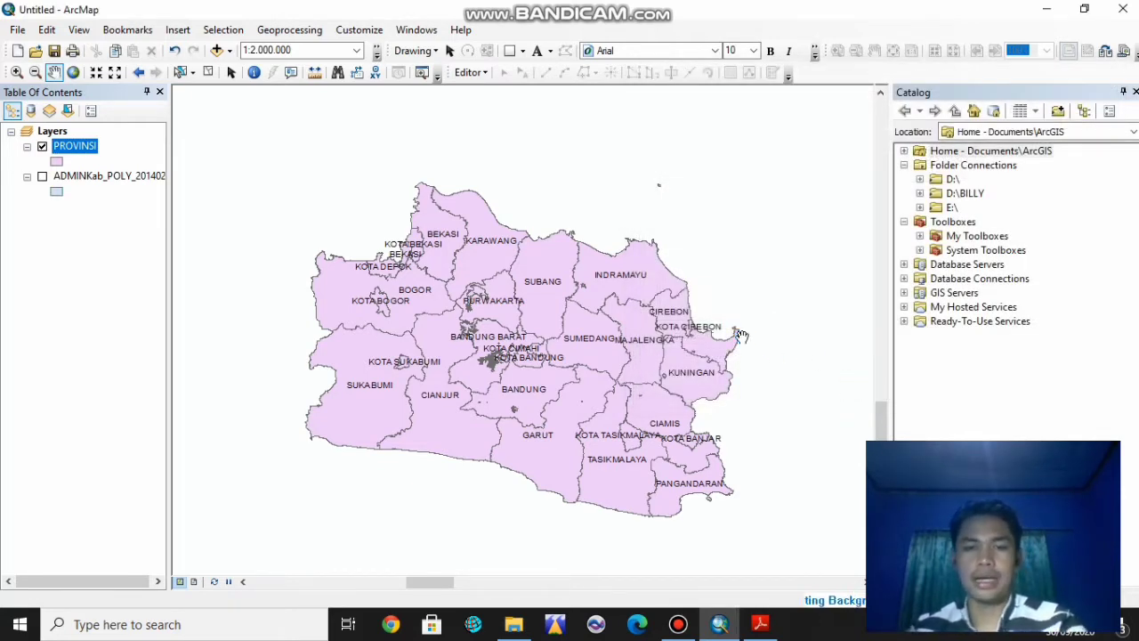
- Compare the DISSOLVE layer with the PROVINSI polygons by toggling its visibility, and leave DISSOLVE hidden
left_click_drag(704, 248, 727, 235)
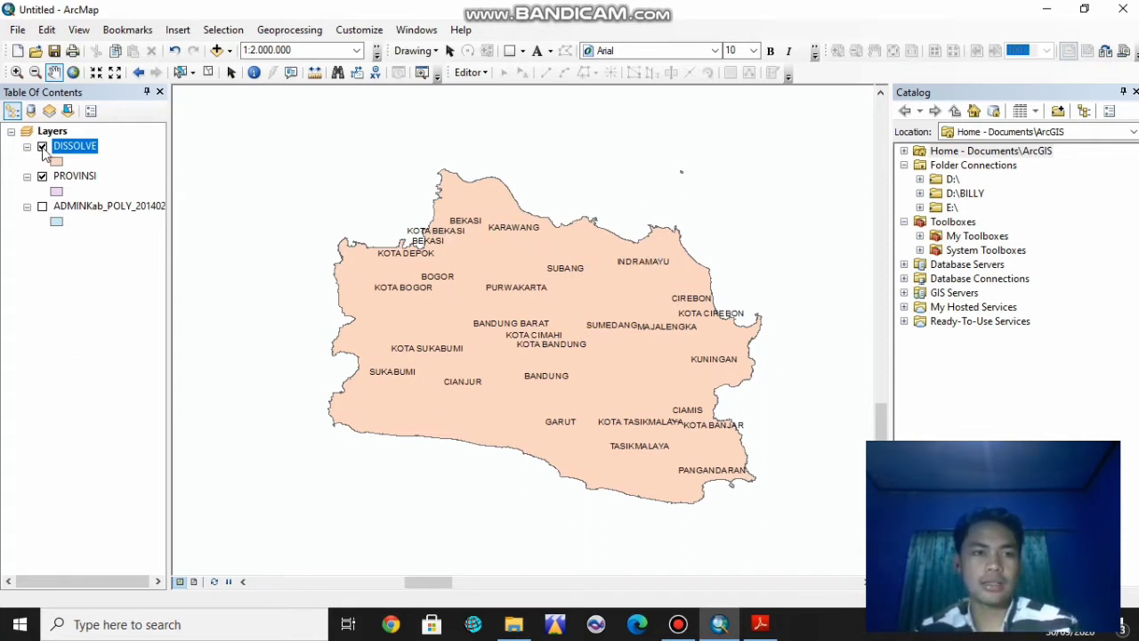
left_click(42, 147)
left_click(42, 147)
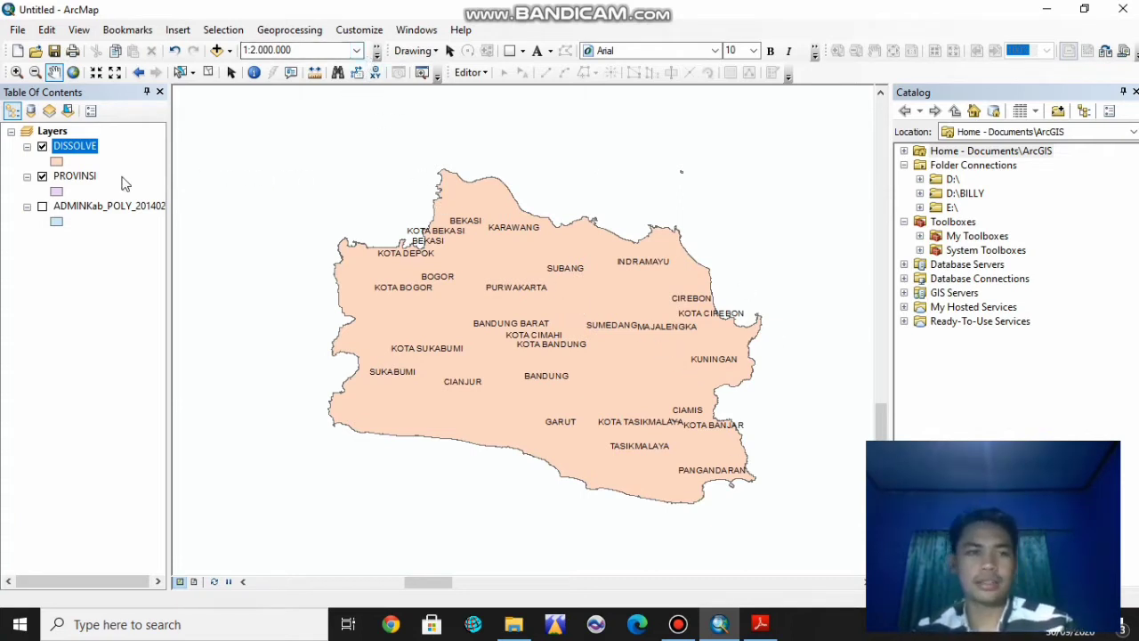
left_click(42, 146)
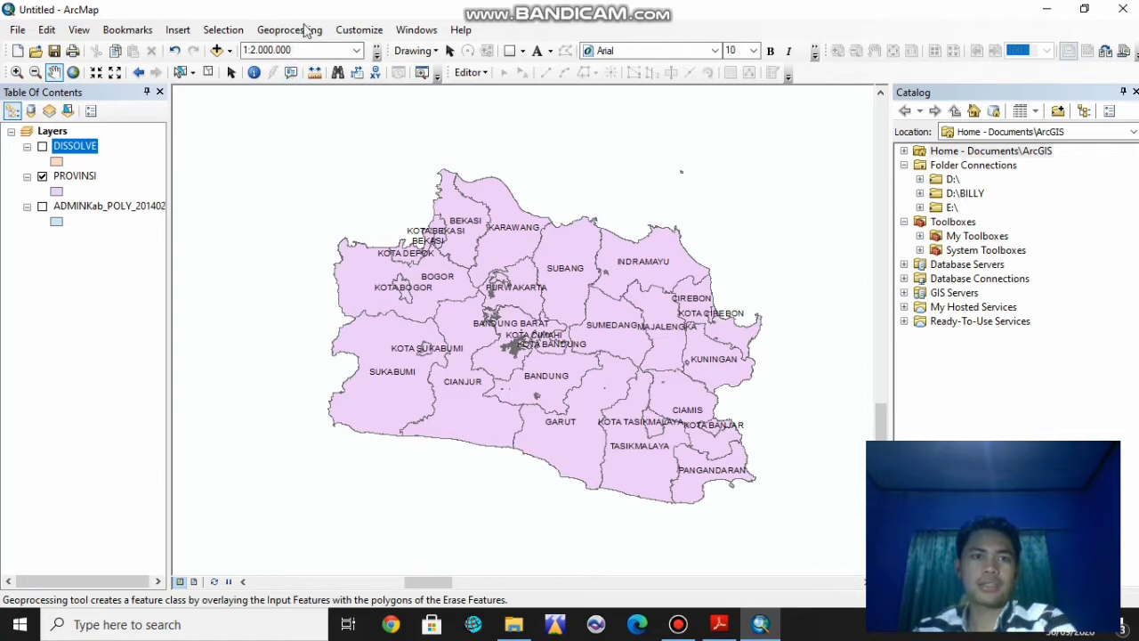
left_click(289, 30)
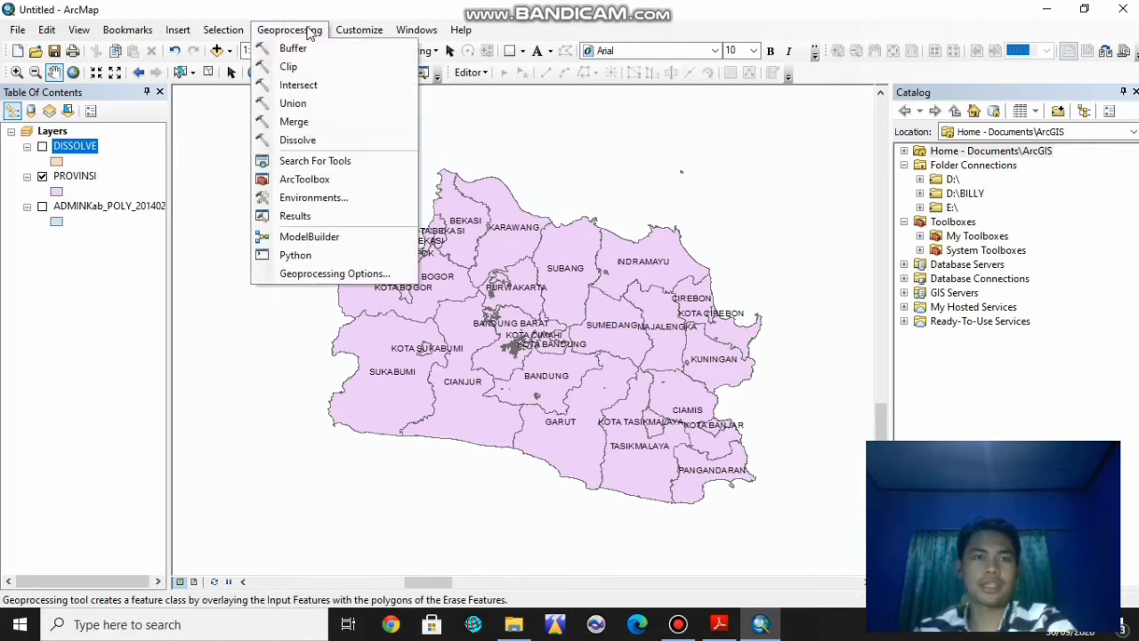
left_click(307, 31)
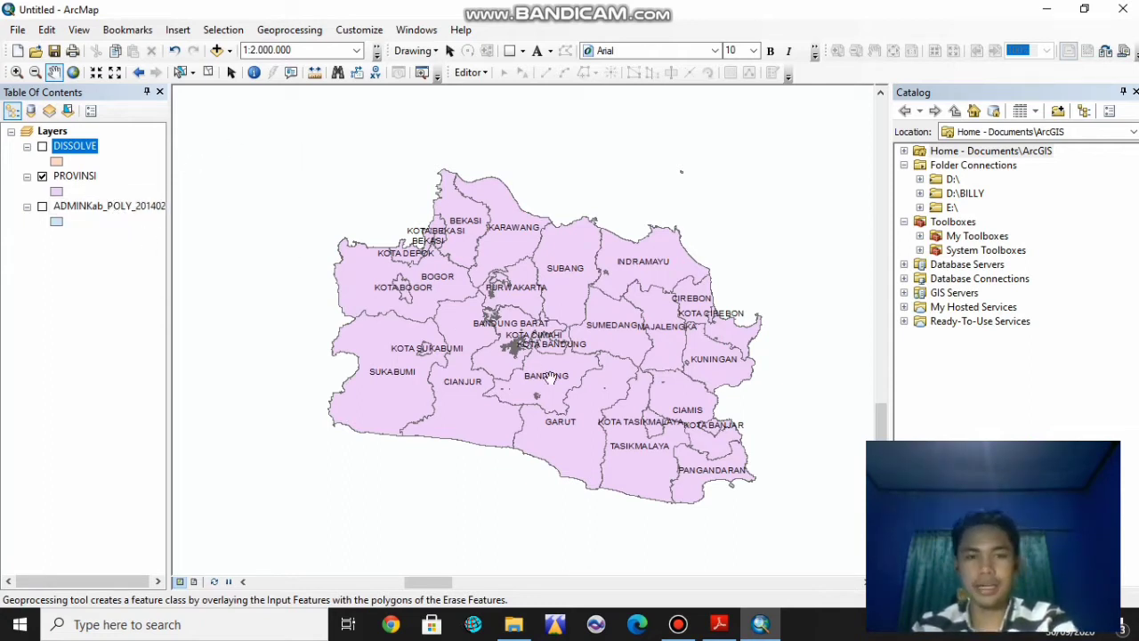
- Open the PROVINSI layer's attribute table and start a selection by attributes
left_click(85, 177)
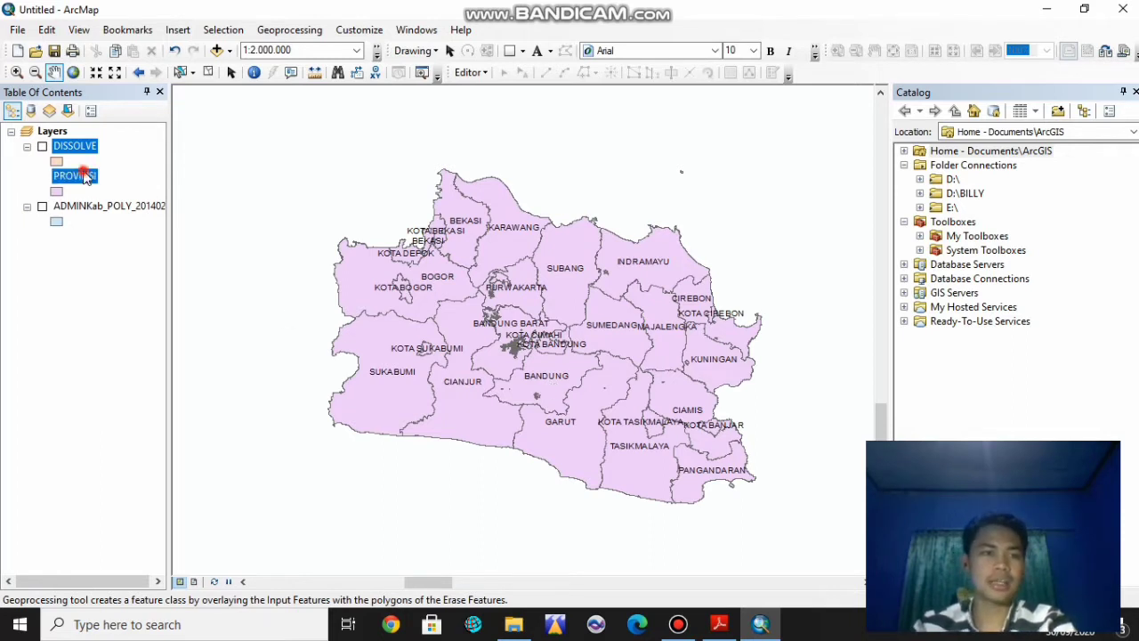
right_click(86, 177)
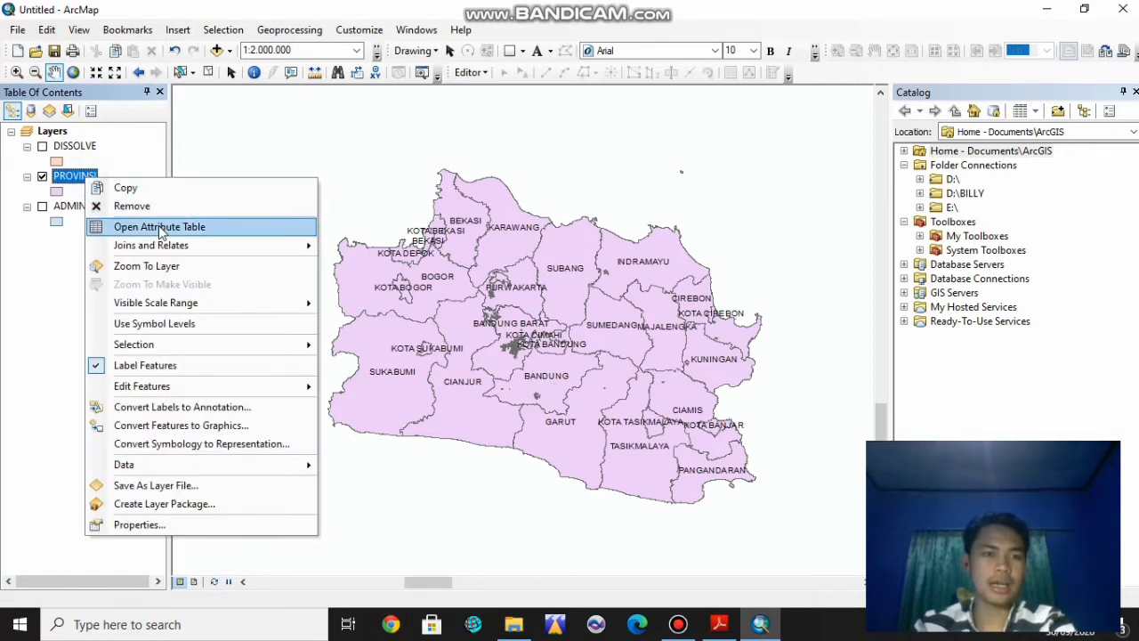
left_click(158, 228)
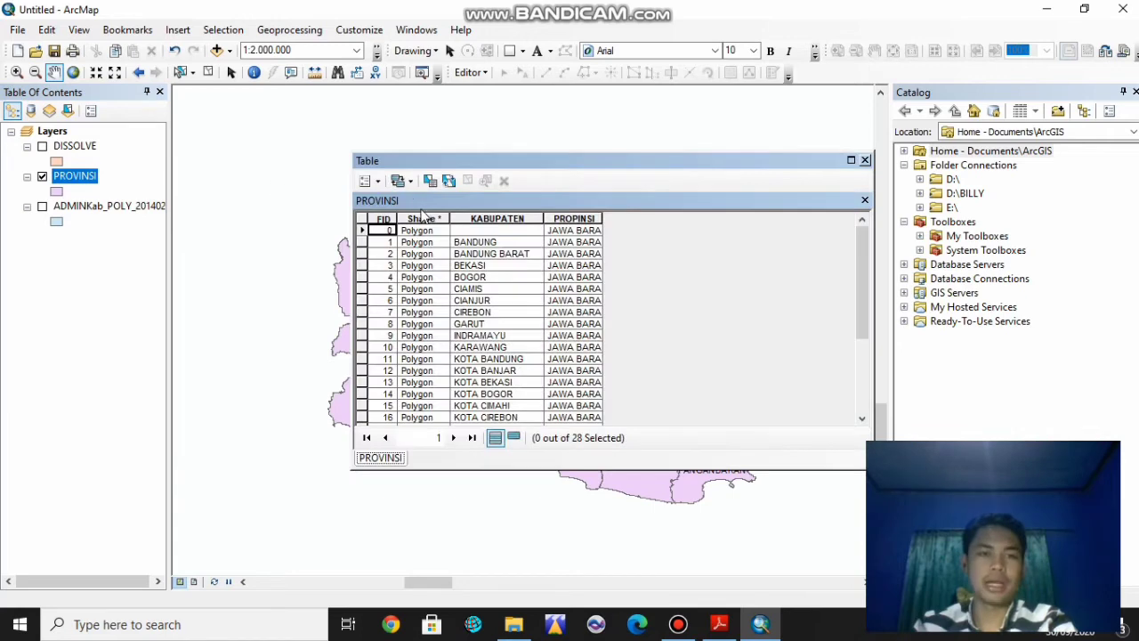
left_click(370, 181)
left_click(390, 222)
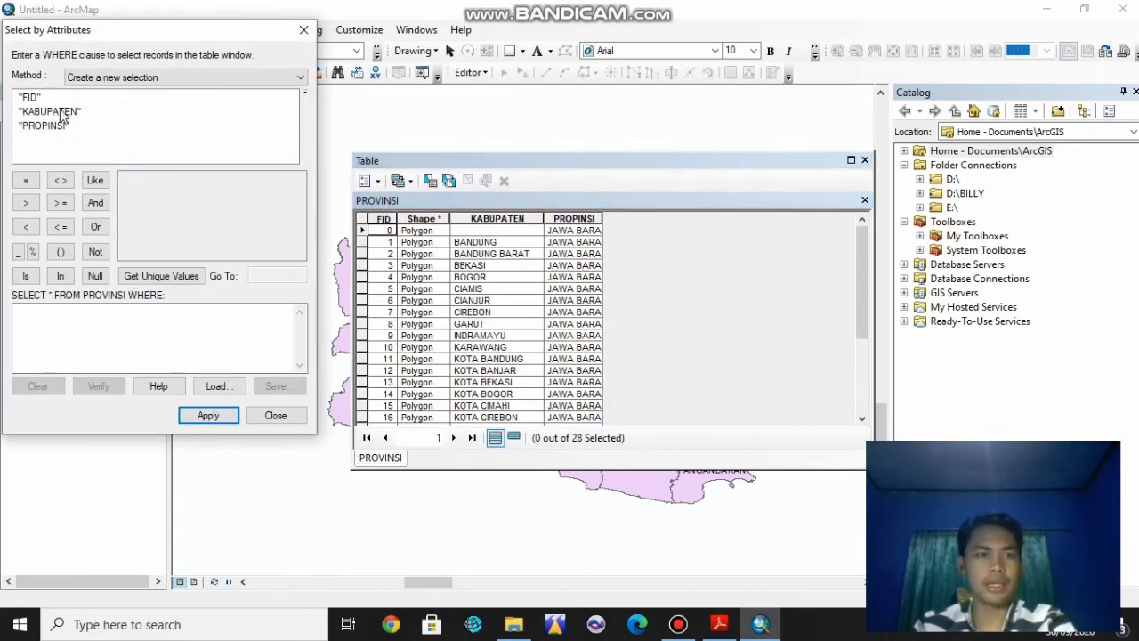
- Select the PROVINSI record matching "KABUPATEN" = 'SUKABUMI', and close the query dialog and attribute table
left_click(55, 111)
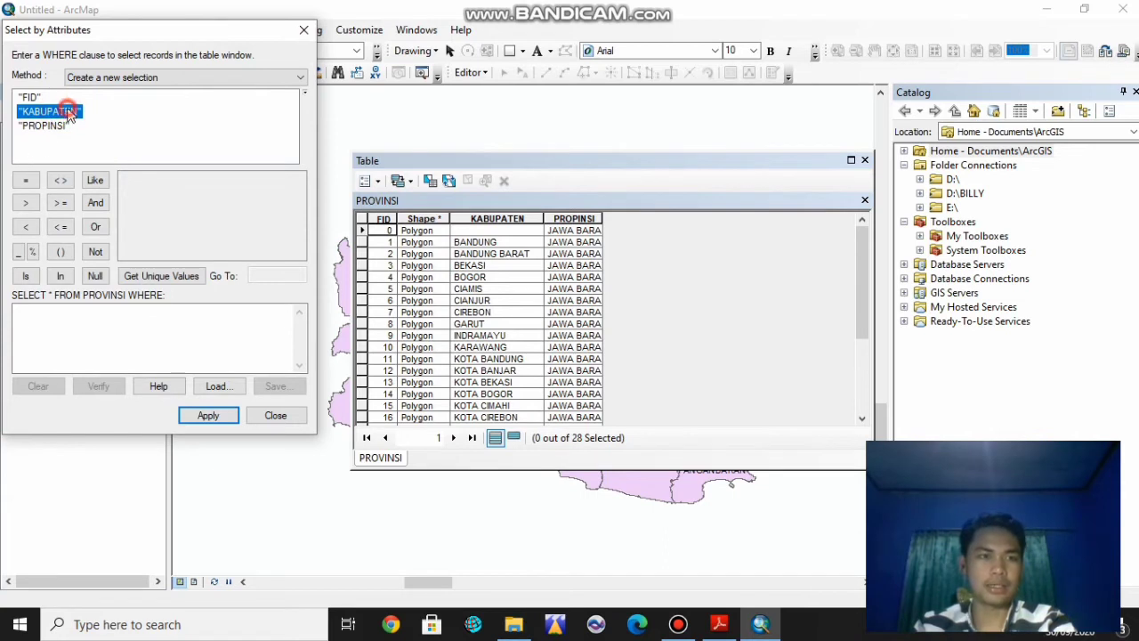
double_click(69, 113)
left_click(25, 180)
left_click(161, 276)
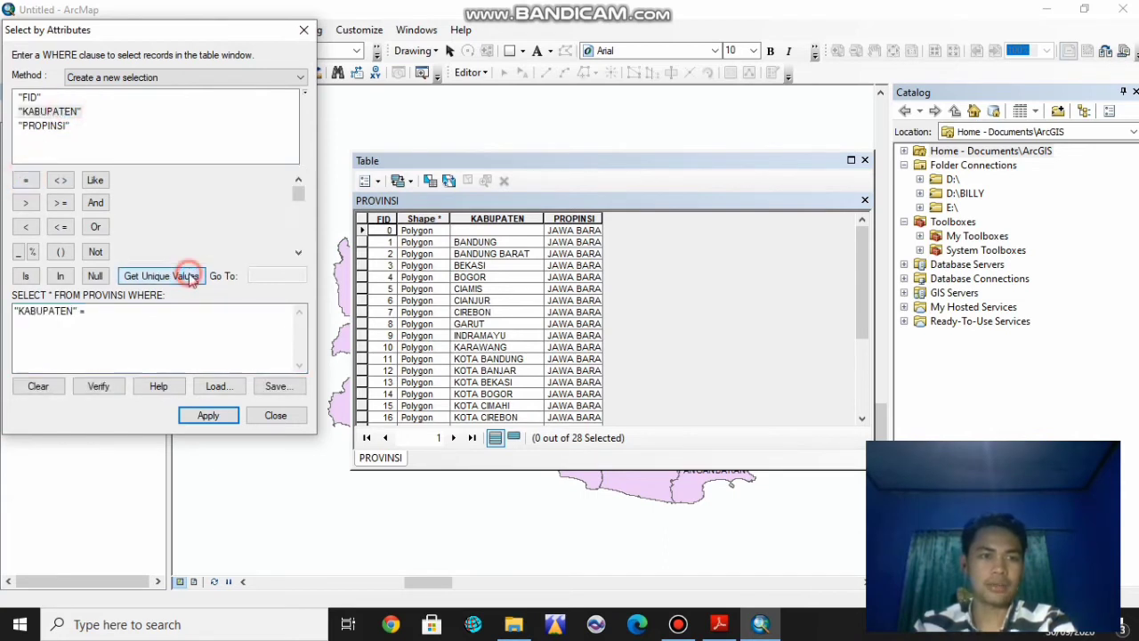
scroll(156, 210, "down", 6)
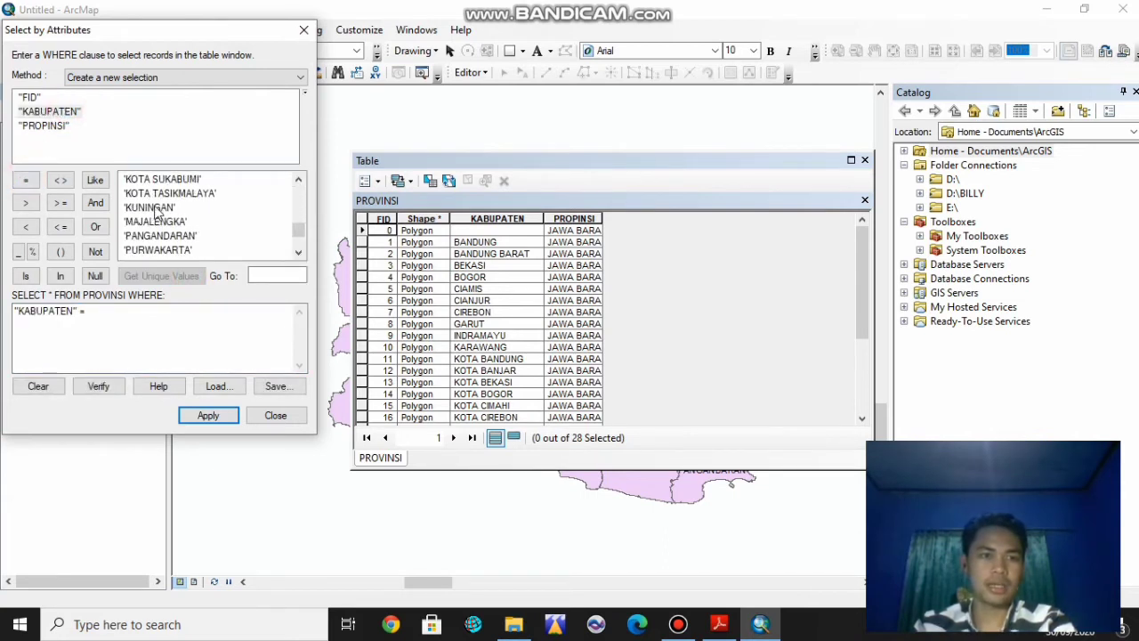
scroll(155, 210, "up", 6)
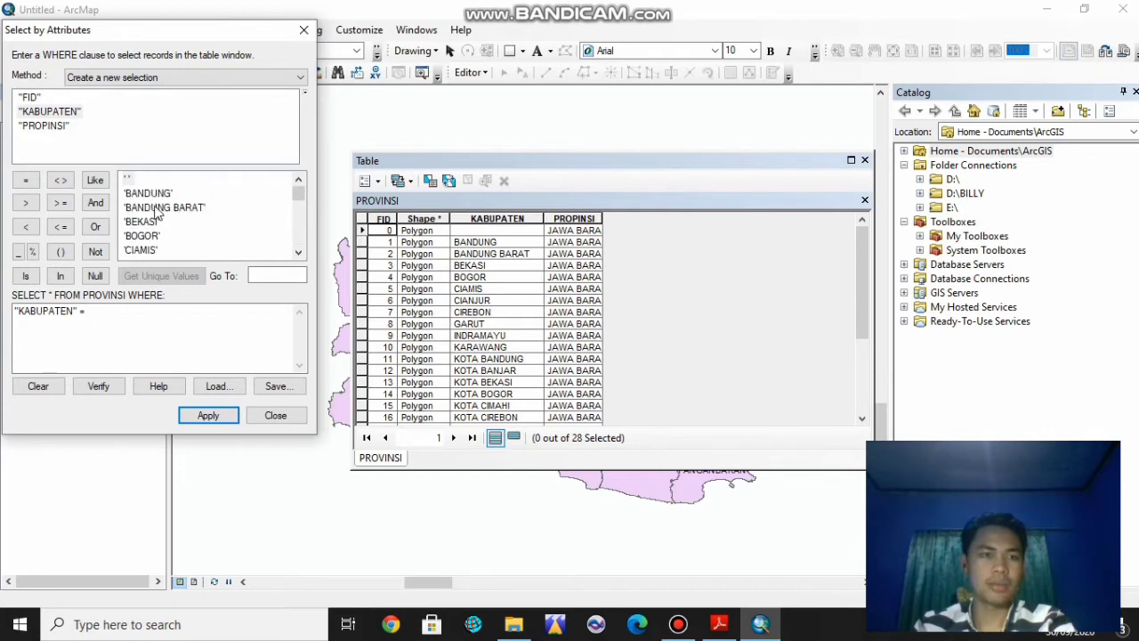
scroll(156, 210, "down", 1)
scroll(155, 210, "up", 1)
scroll(156, 211, "down", 1)
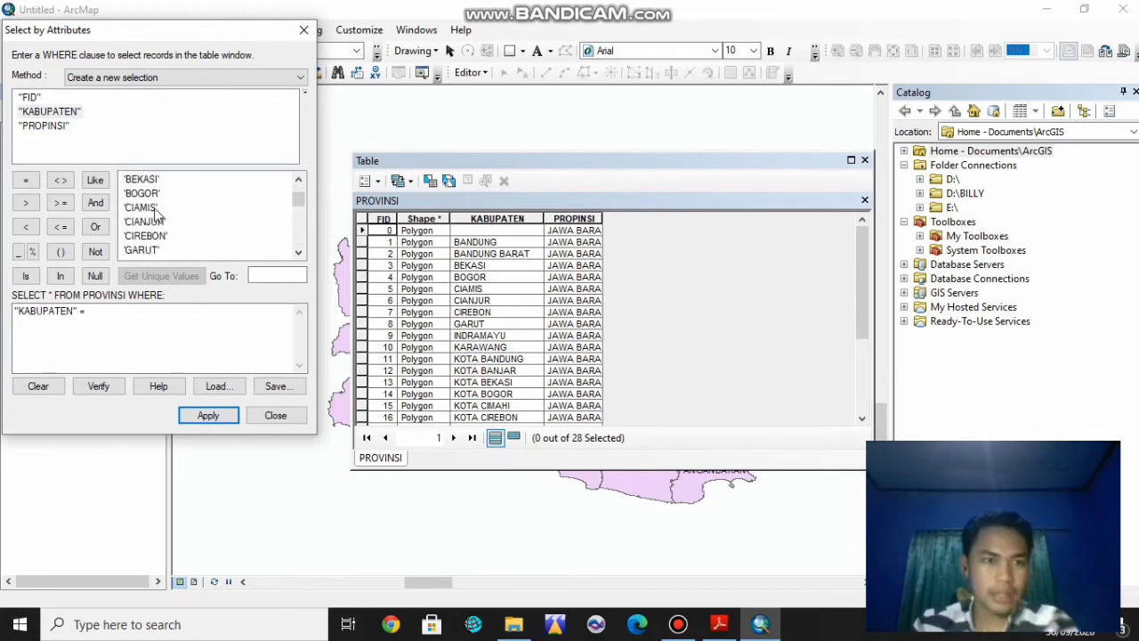
scroll(156, 220, "down", 6)
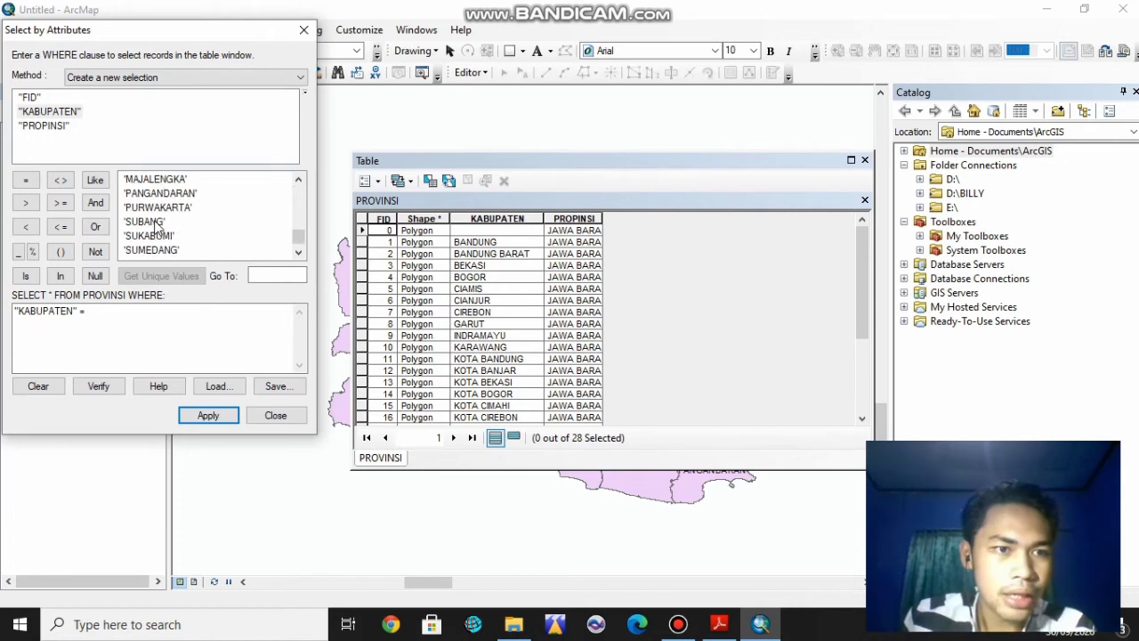
scroll(156, 226, "down", 1)
double_click(152, 222)
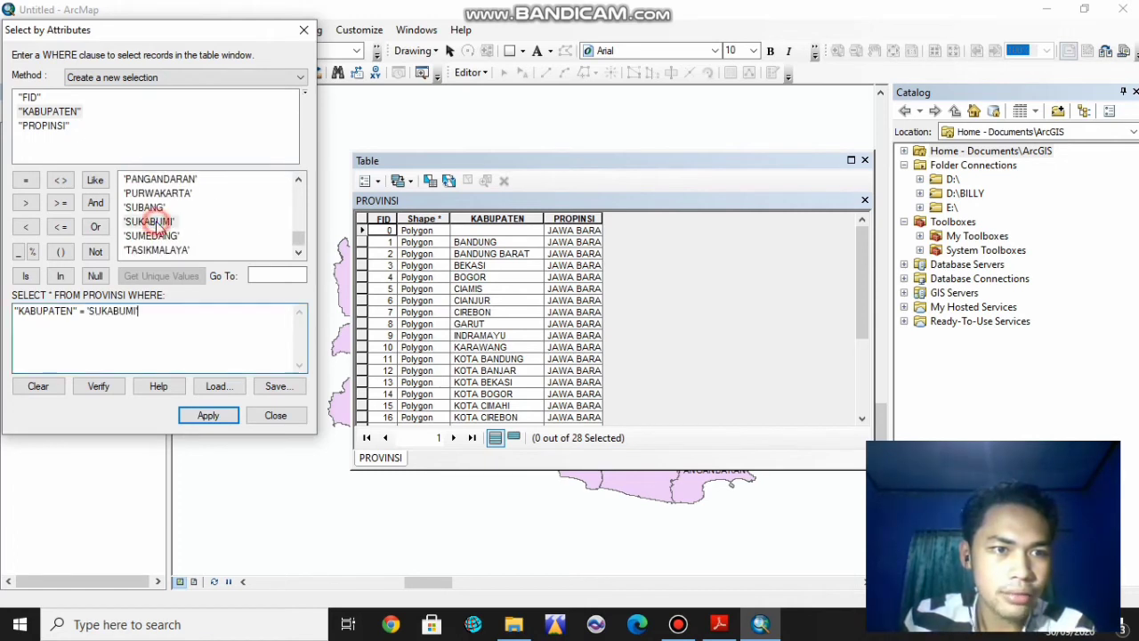
left_click(214, 415)
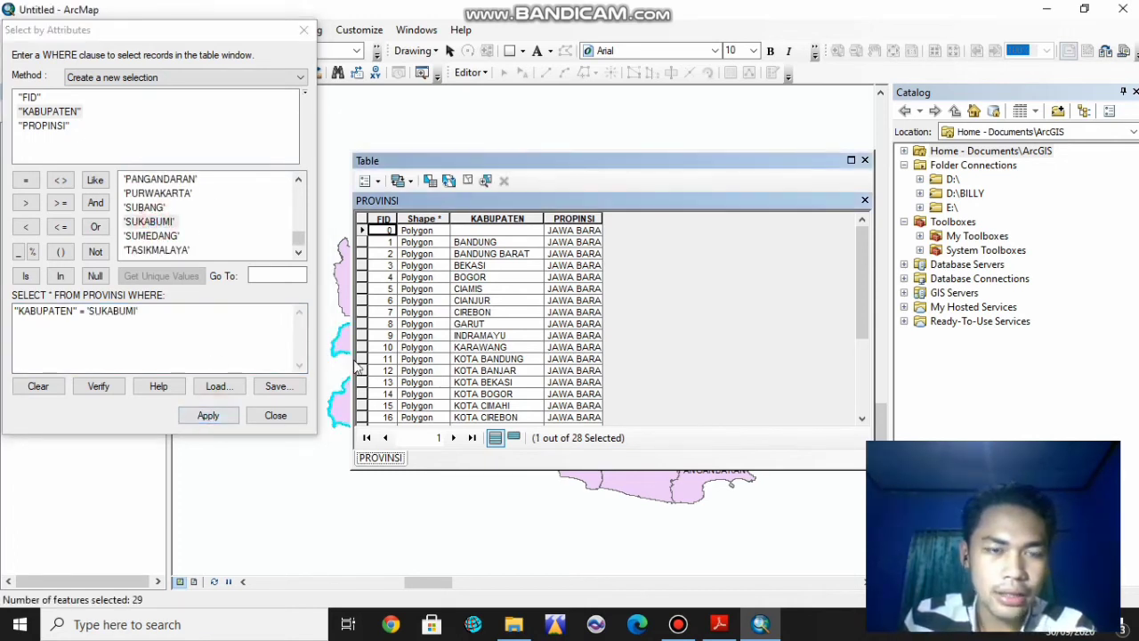
left_click(304, 30)
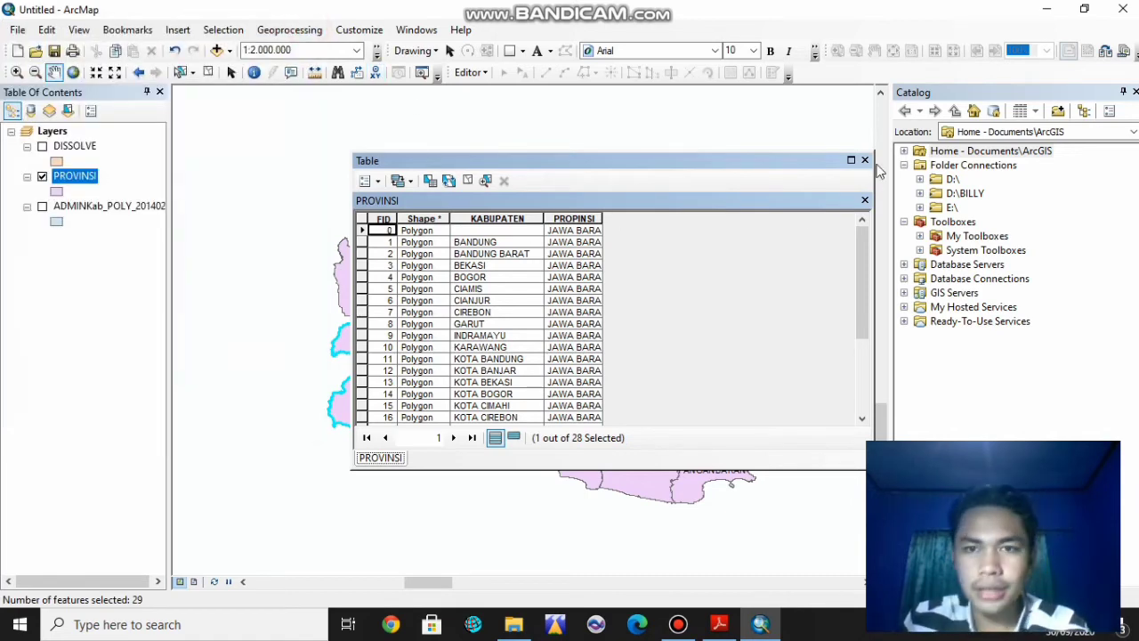
left_click(864, 160)
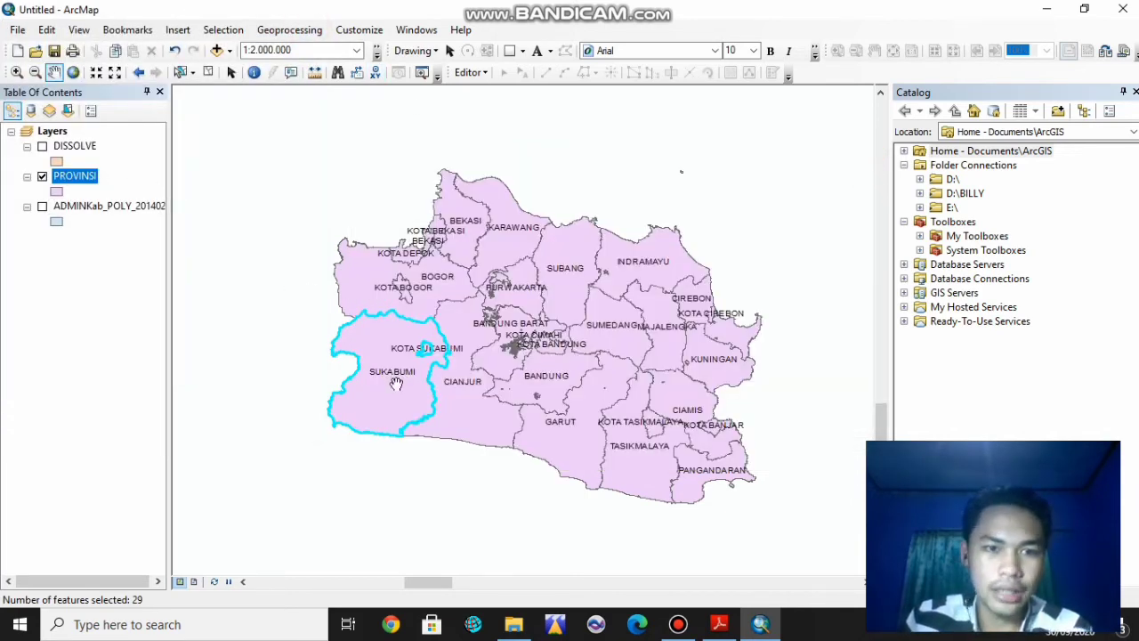
- Export the selected PROVINSI feature as a shapefile named SUKABUMI in the GEOPROCESSING folder and add it to the map
right_click(83, 184)
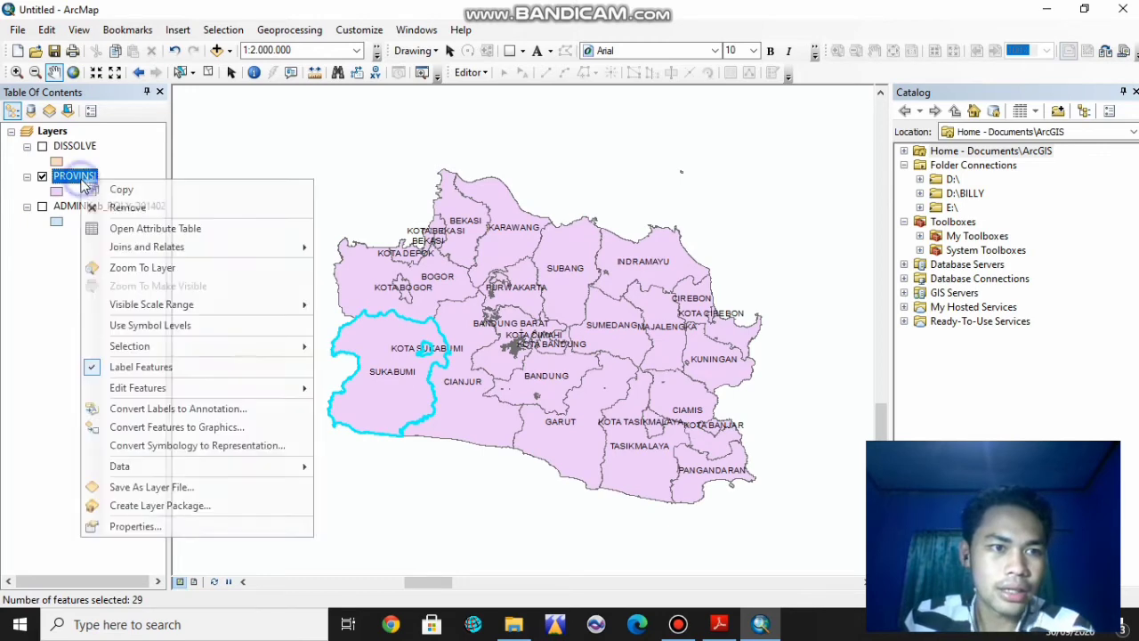
left_click(183, 464)
left_click(371, 486)
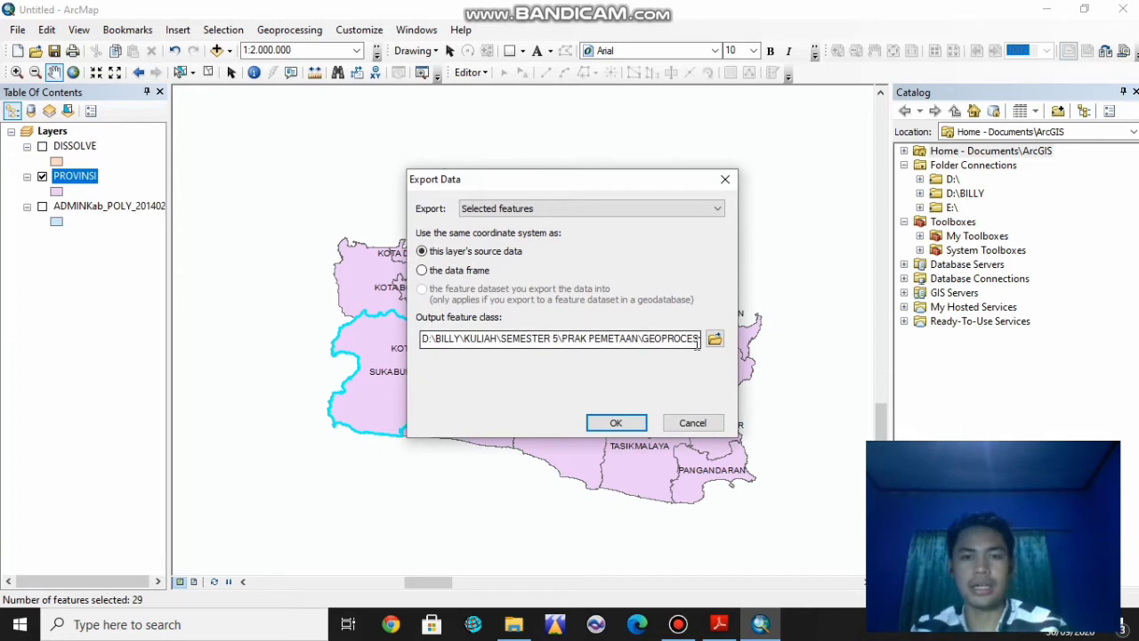
left_click(716, 341)
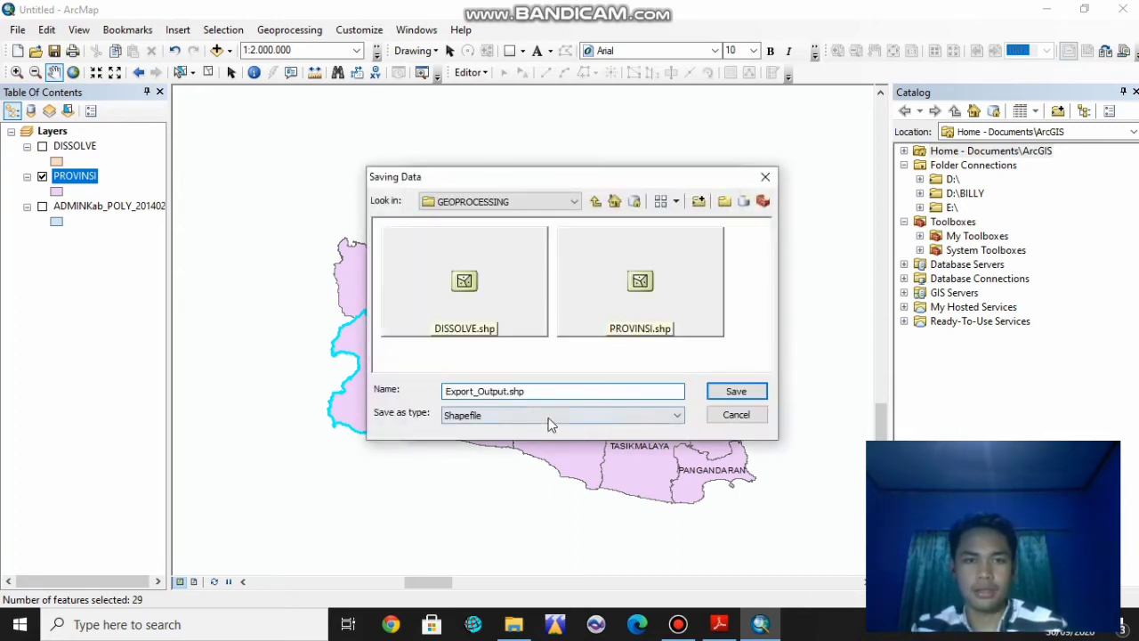
double_click(541, 391)
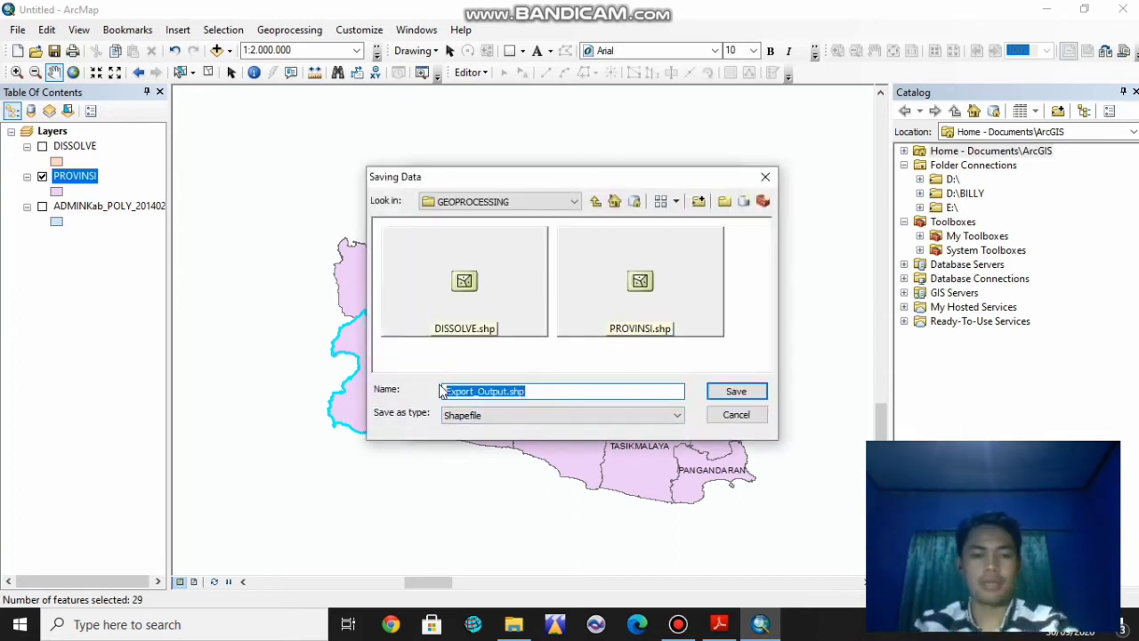
type("SUKABUMI")
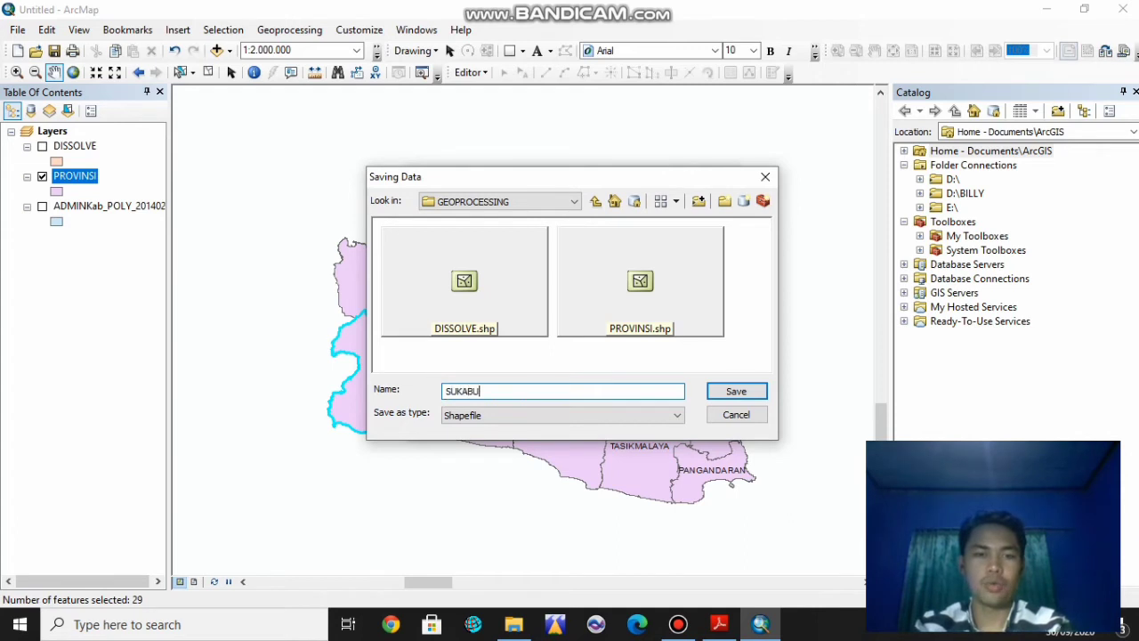
left_click(736, 391)
left_click(613, 422)
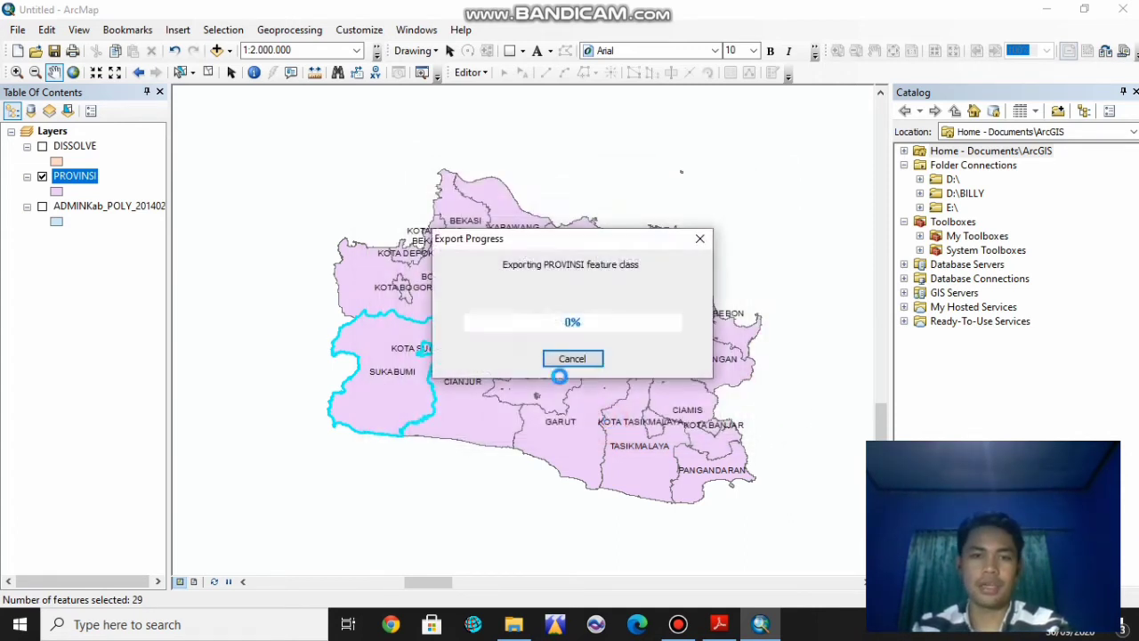
left_click(630, 367)
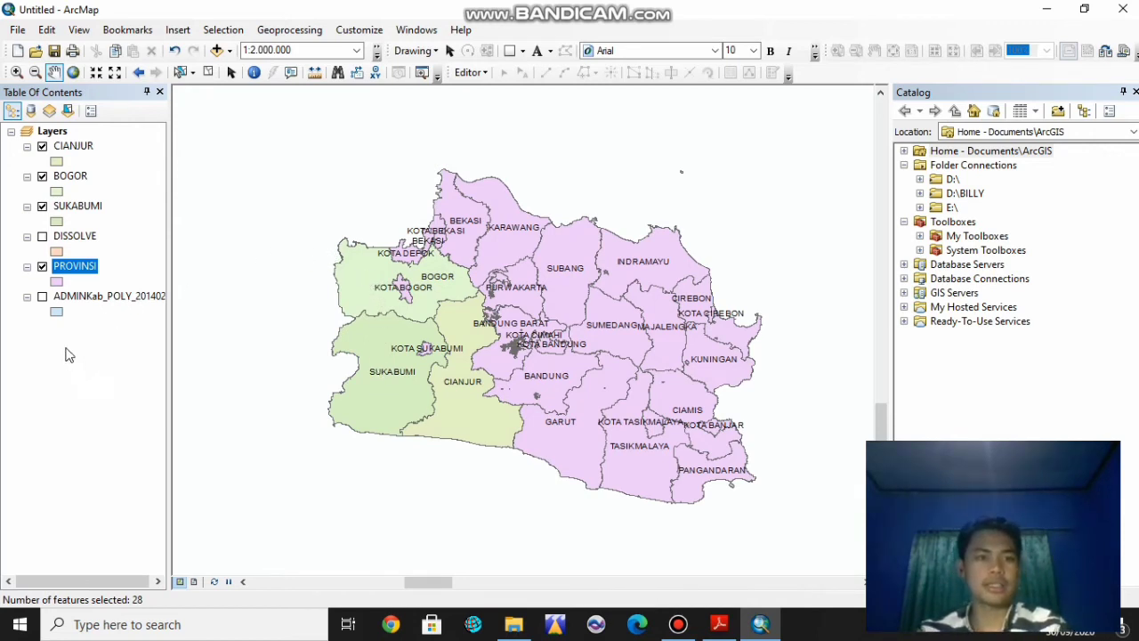
- Open the Erase tool from the Overlay toolset of the Analysis Tools in ArcToolbox
left_click(290, 30)
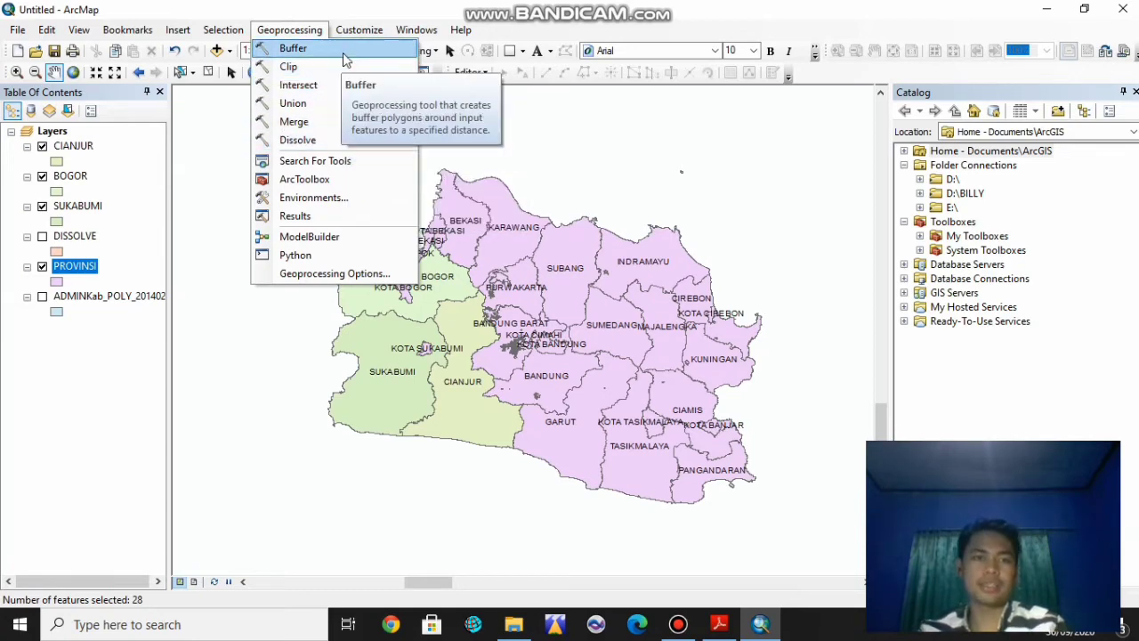
left_click(365, 179)
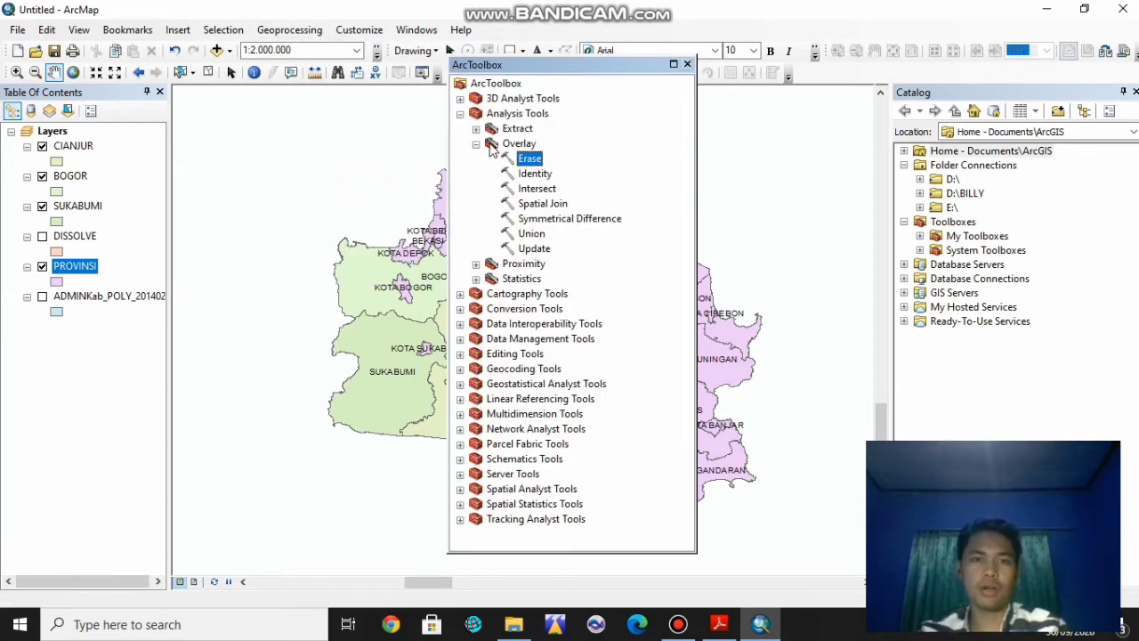
left_click(460, 113)
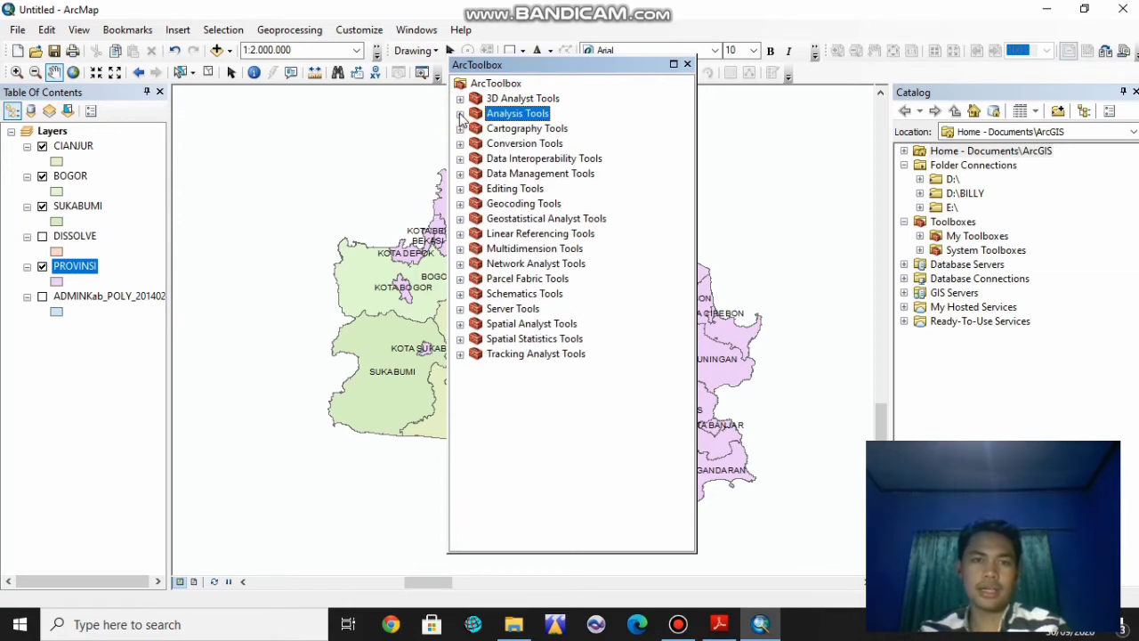
left_click(460, 113)
left_click(476, 143)
left_click(476, 143)
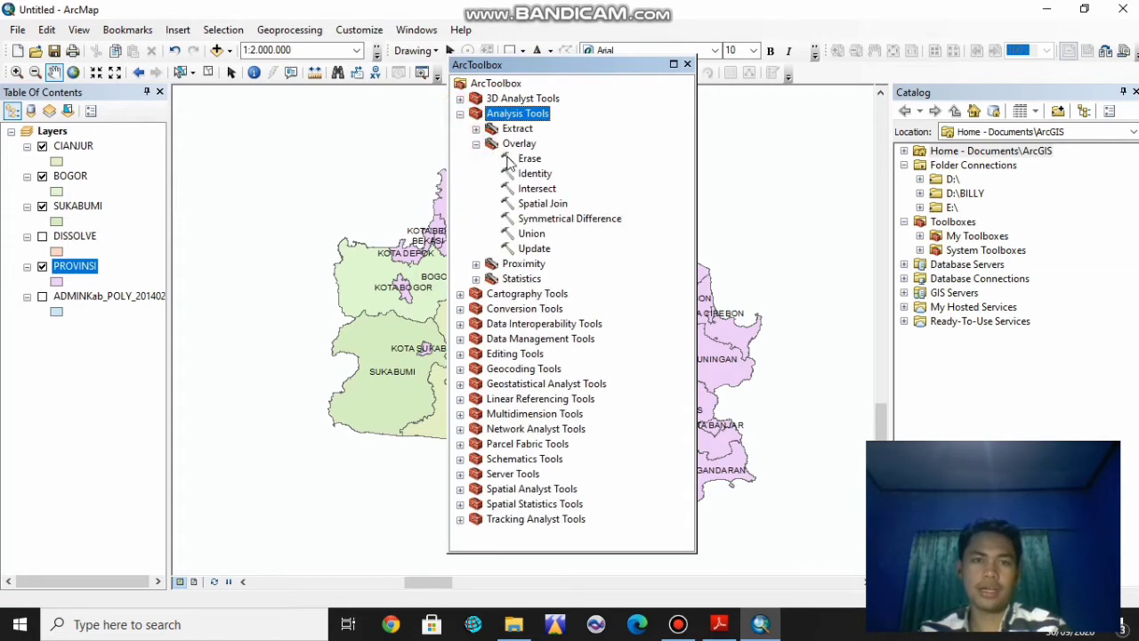
double_click(525, 159)
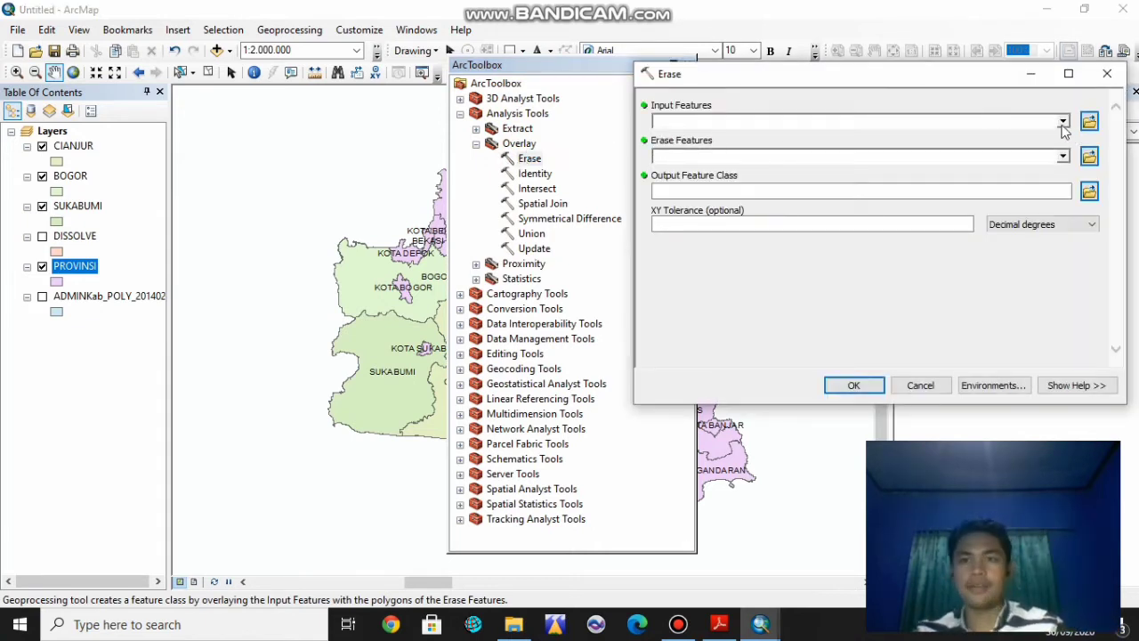
- Set PROVINSI as the Erase tool's input features and BOGOR as its erase features
left_click(1062, 122)
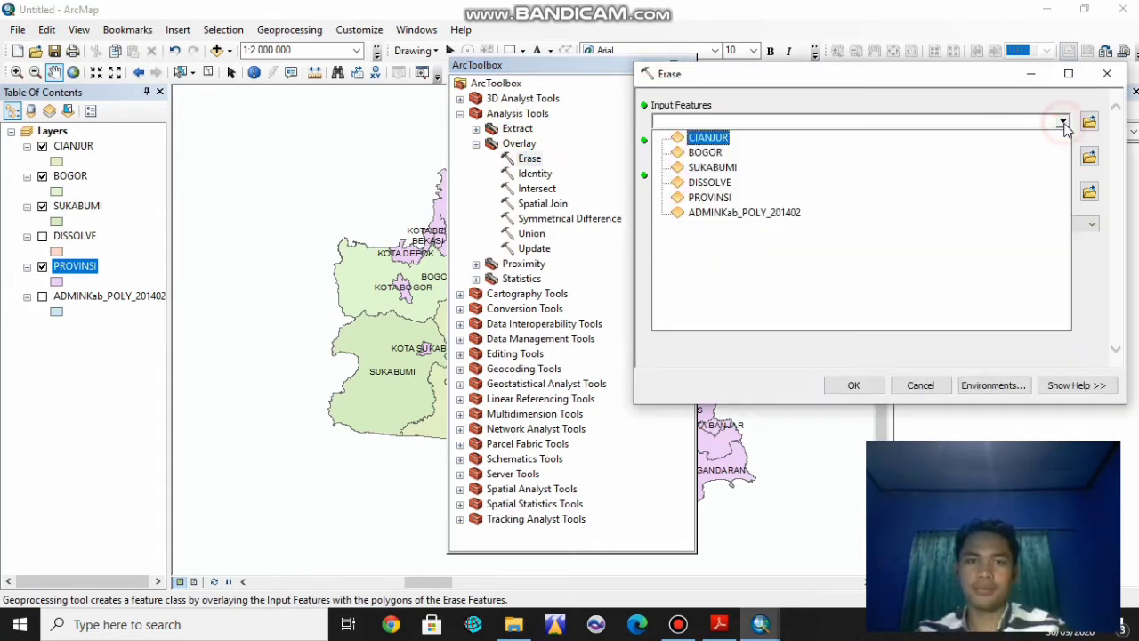
left_click(732, 198)
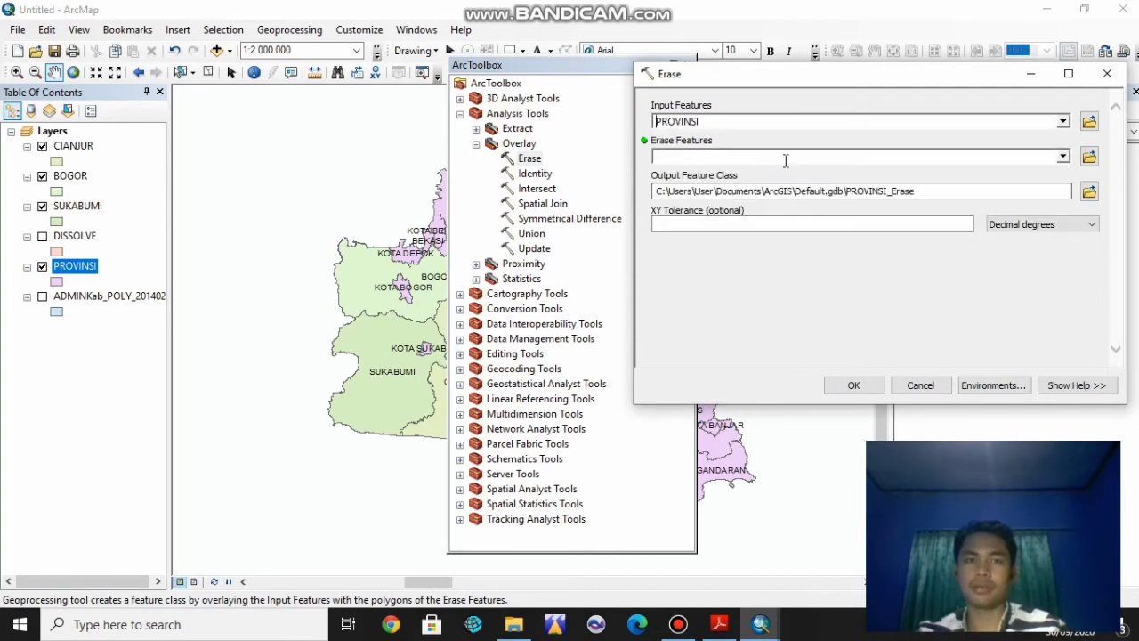
left_click(1061, 156)
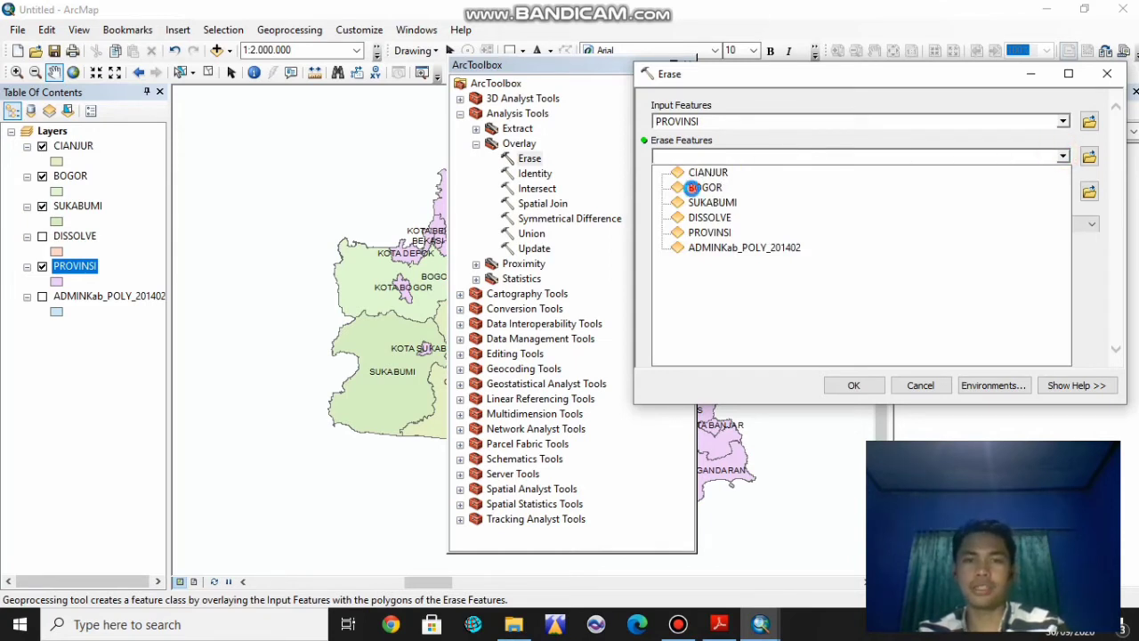
left_click(700, 186)
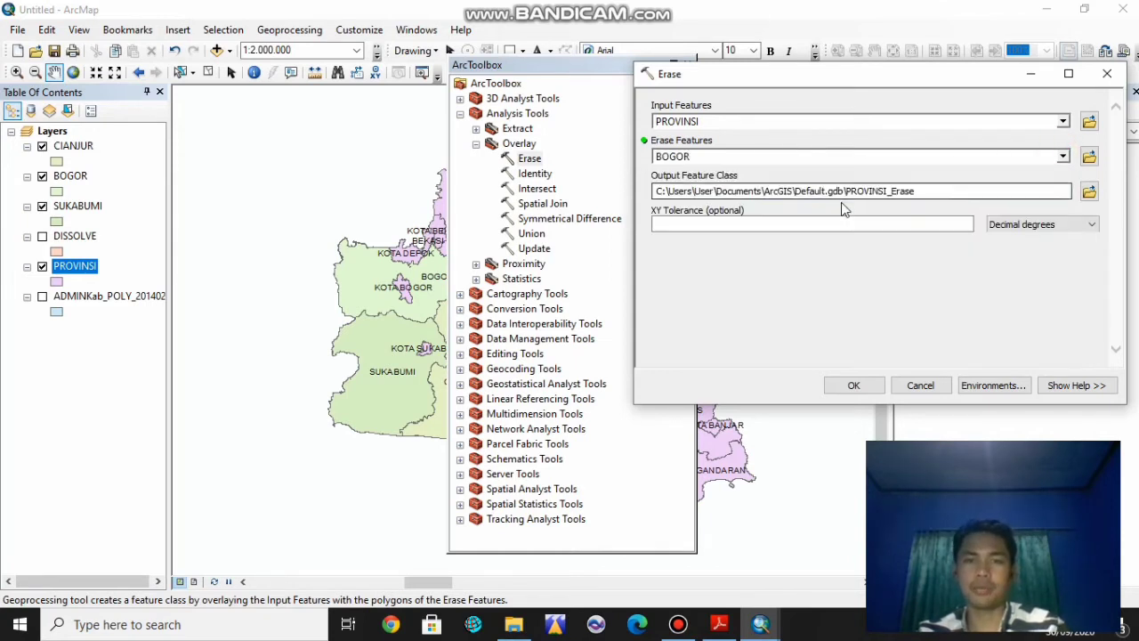
- Set the Erase output to a feature class named ERASE in the GEOPROCESSING folder and run the tool
left_click(1089, 192)
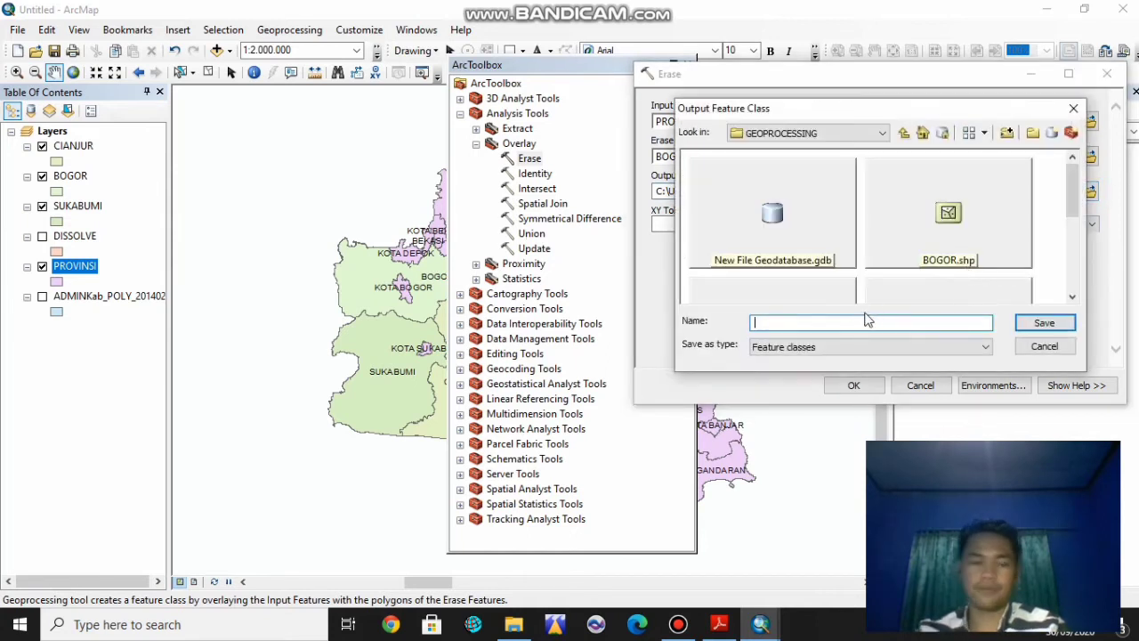
type("ERASE")
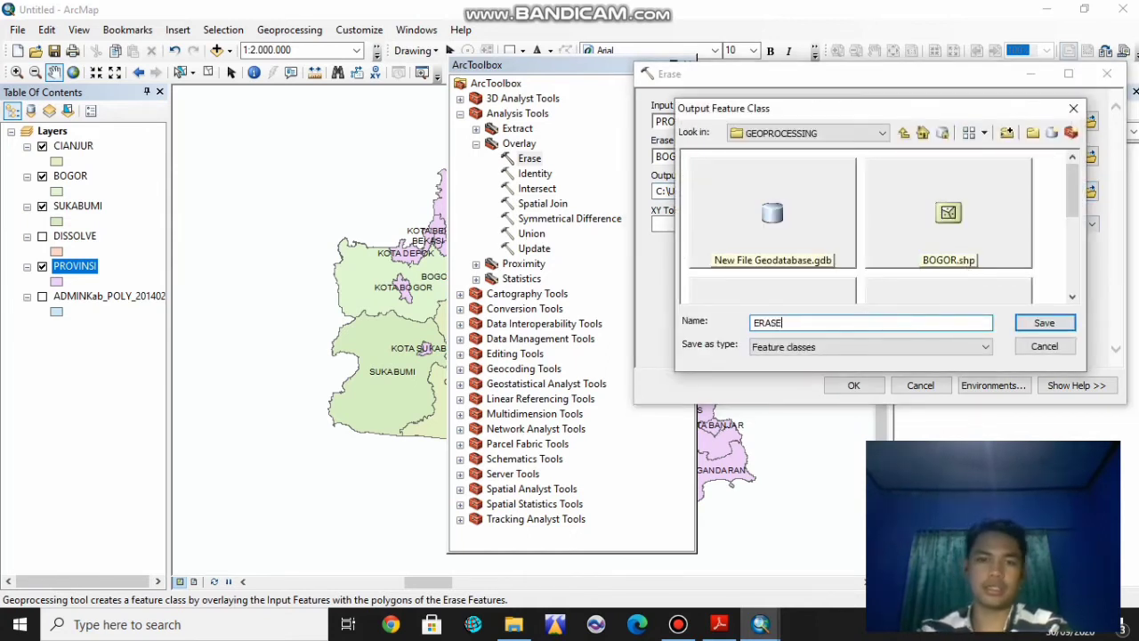
left_click(1061, 327)
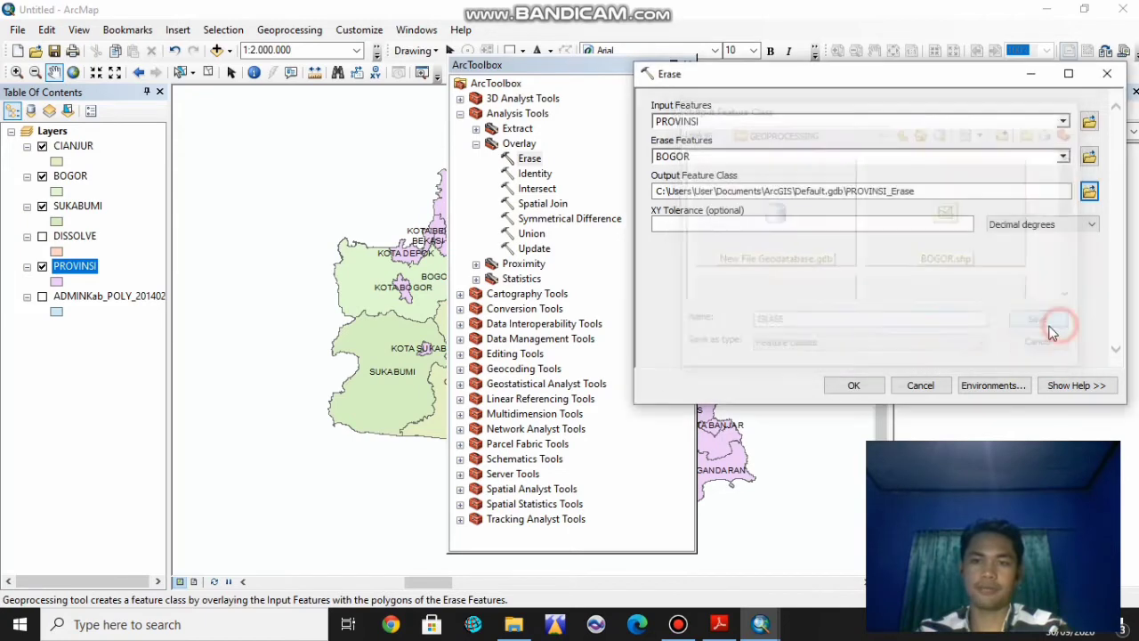
left_click(852, 390)
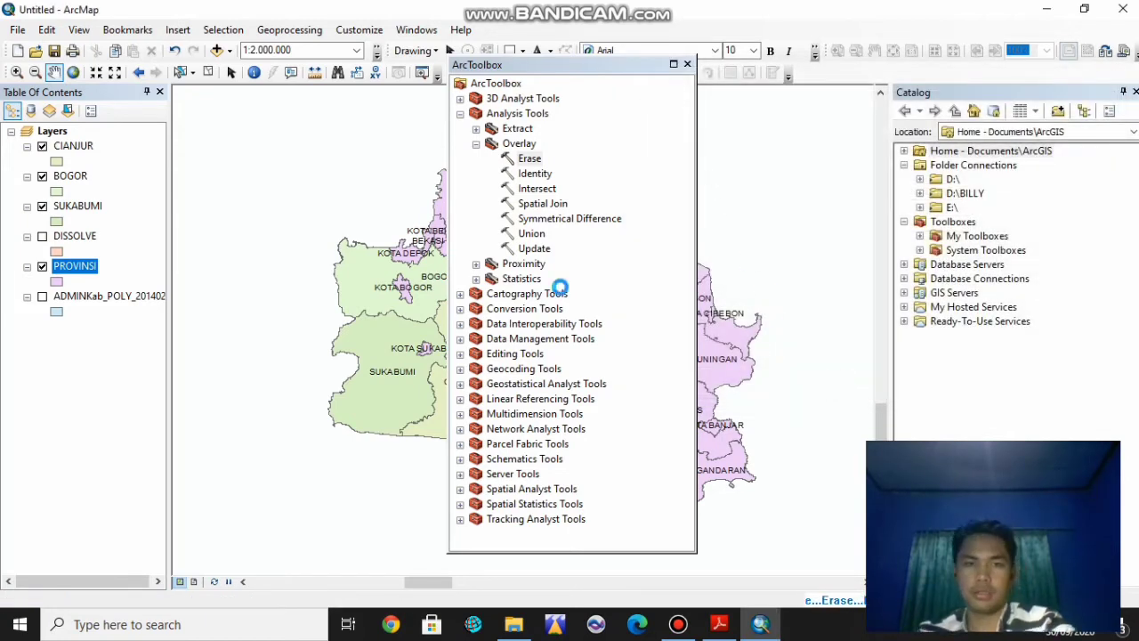
left_click(744, 504)
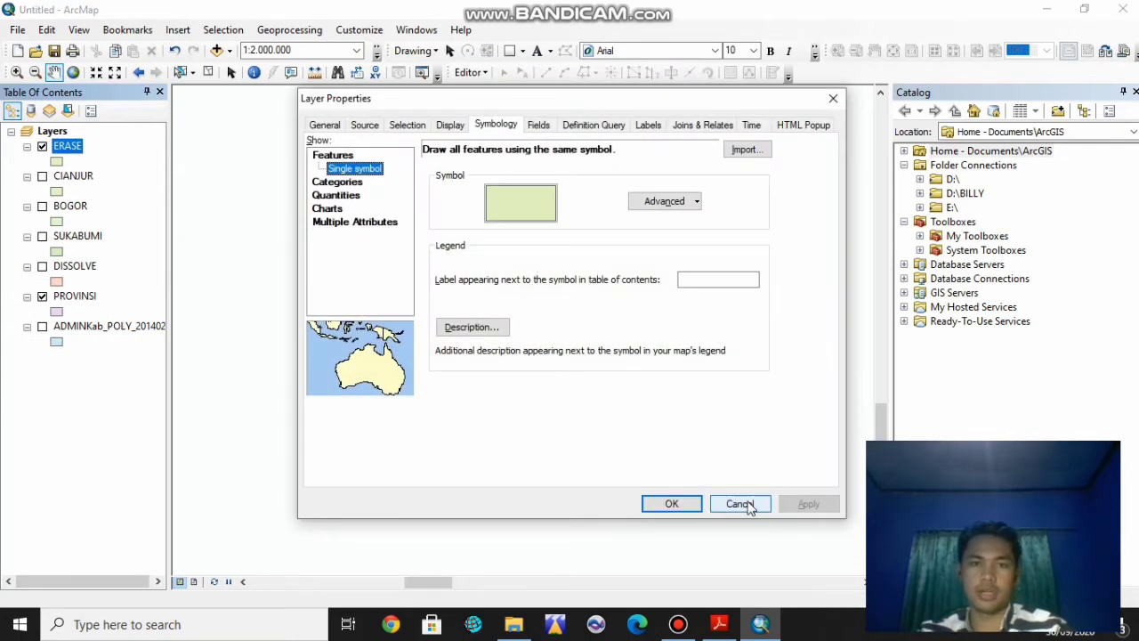
left_click(679, 624)
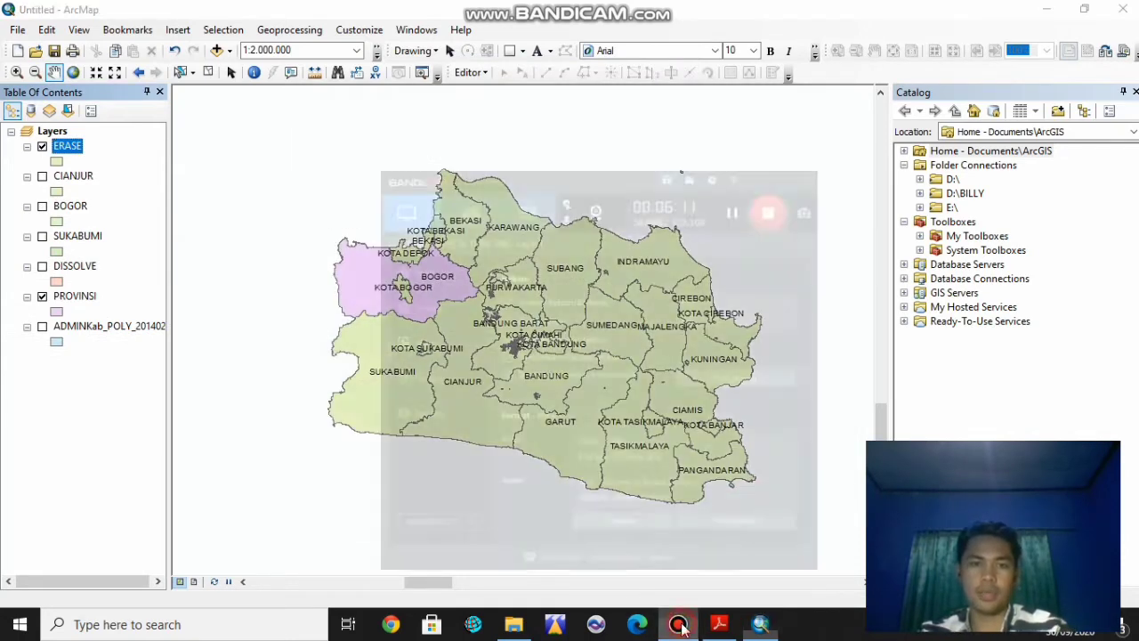
left_click(679, 623)
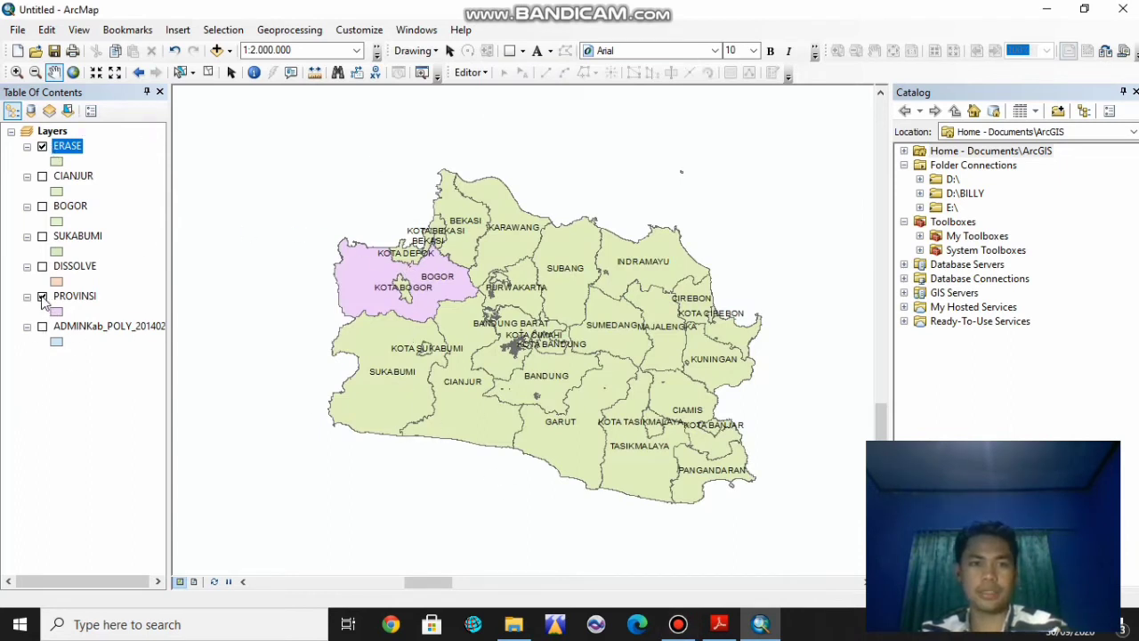
- Compare the ERASE layer with the PROVINSI polygons by toggling PROVINSI's visibility, and leave only PROVINSI shown
left_click(42, 298)
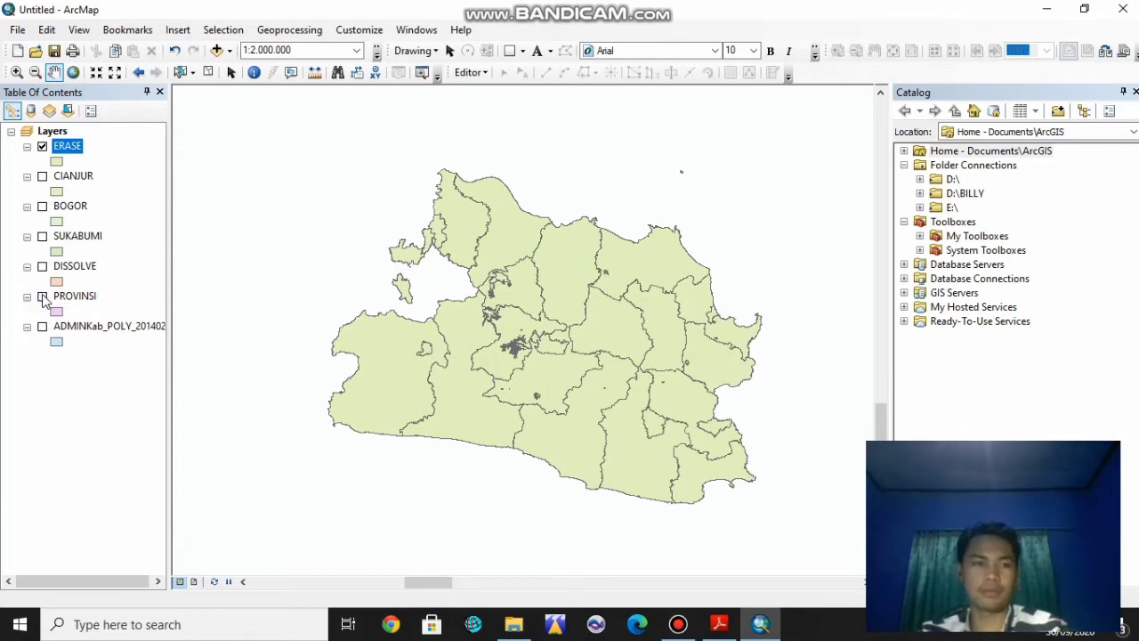
left_click(41, 299)
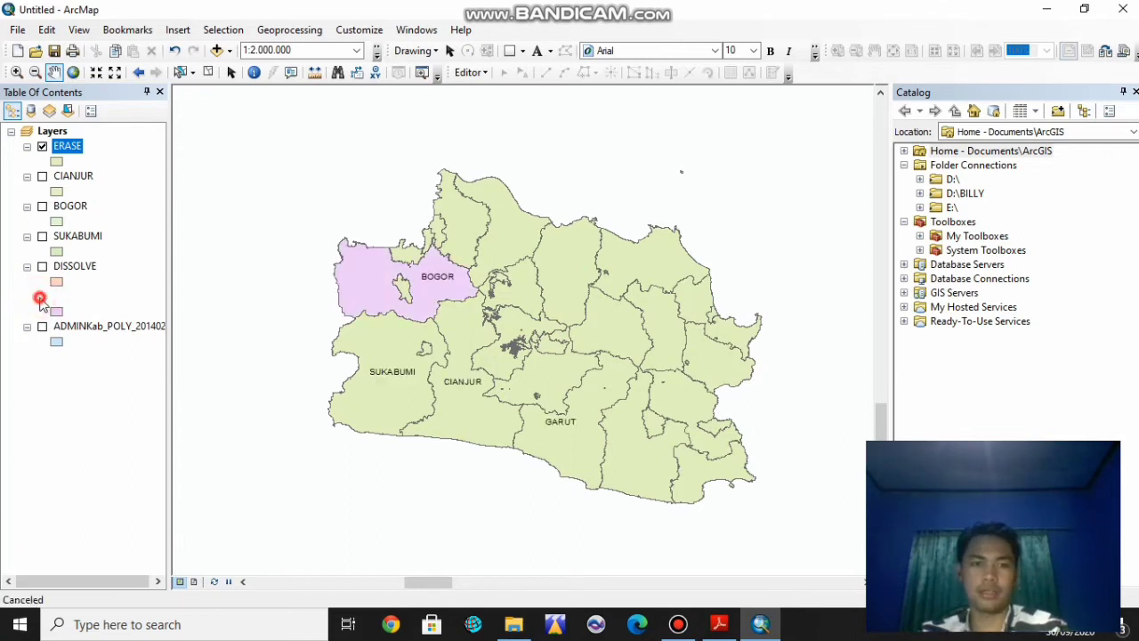
left_click(42, 298)
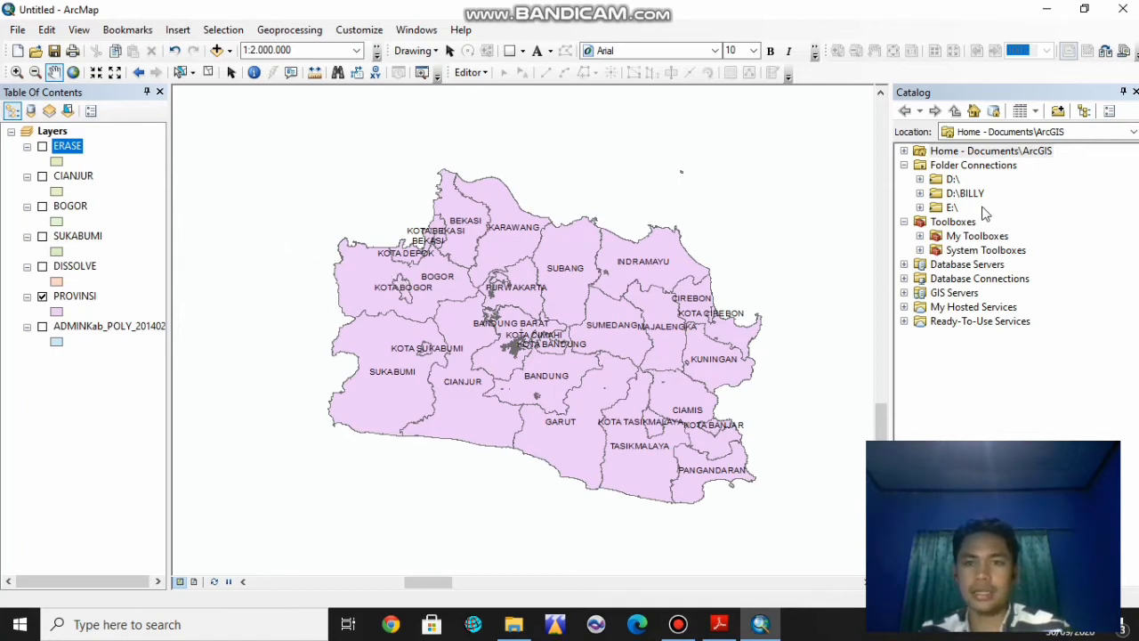
- Expand the D:\BILLY folder connection in the Catalog through KULIAH, SEMESTER 5 and PRAK PEMETAAN to the contents of GEOPROCESSING
left_click(919, 193)
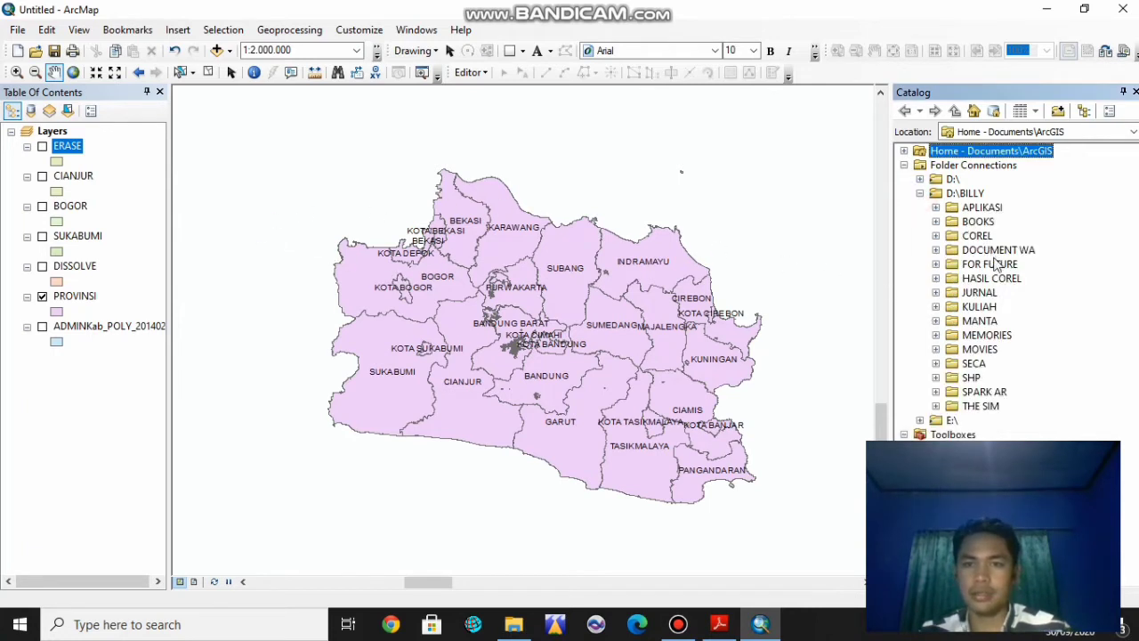
left_click(936, 306)
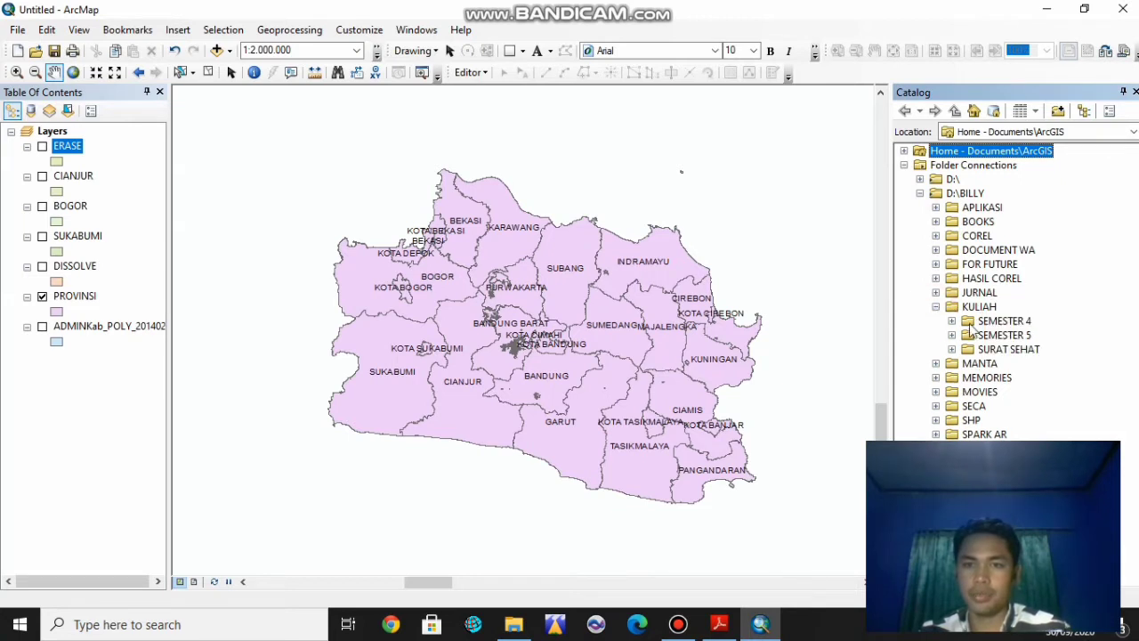
left_click(953, 334)
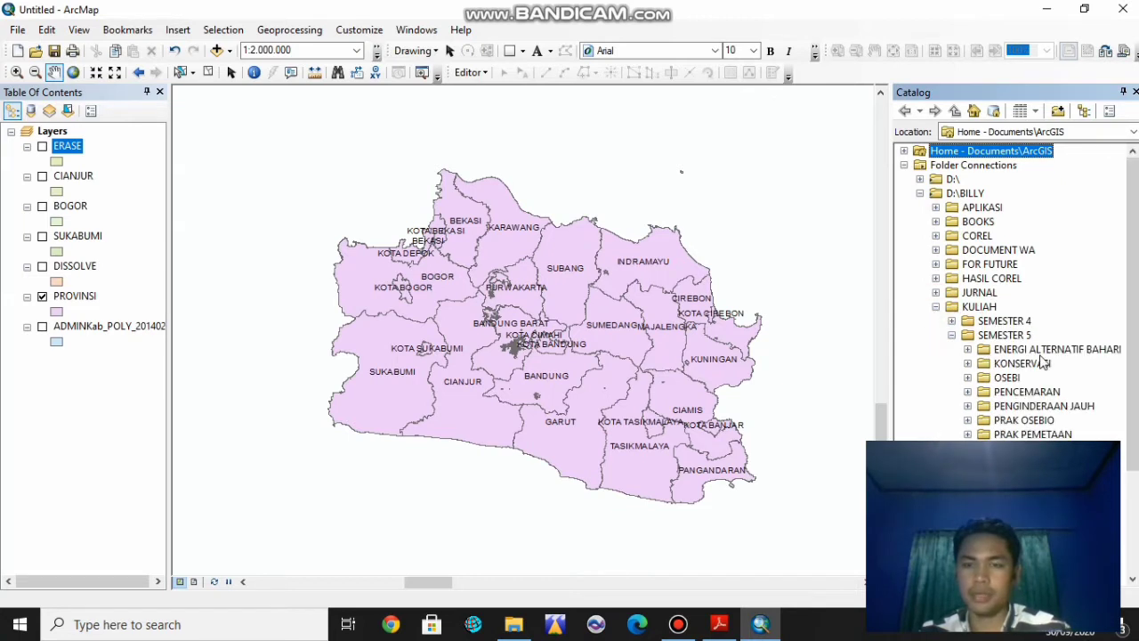
scroll(1041, 360, "down", 3)
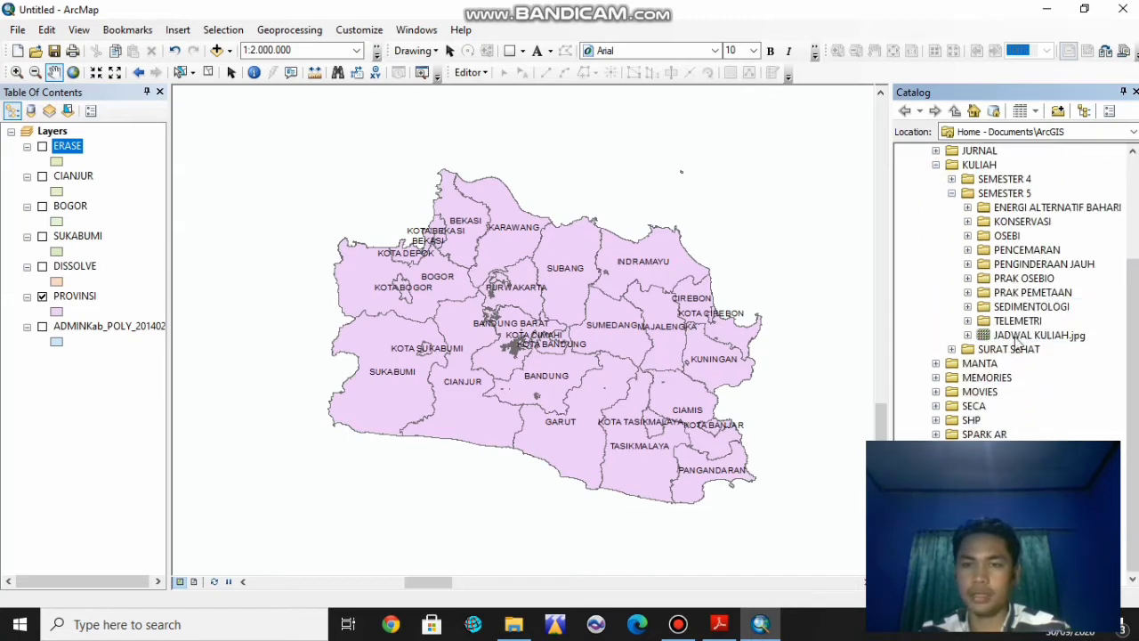
left_click(968, 294)
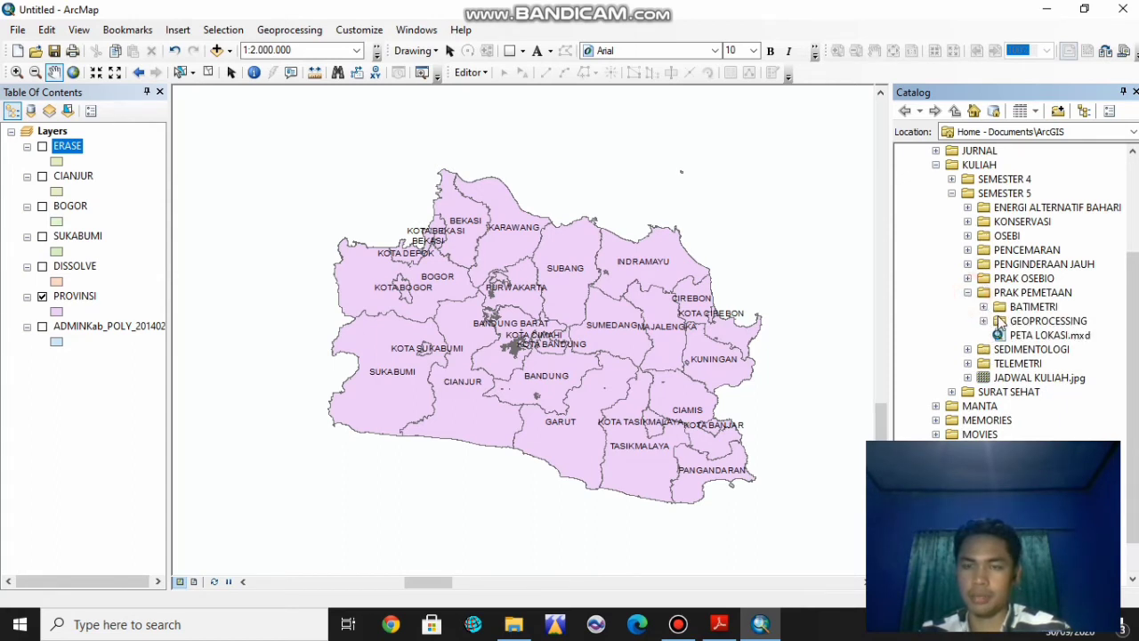
left_click(983, 320)
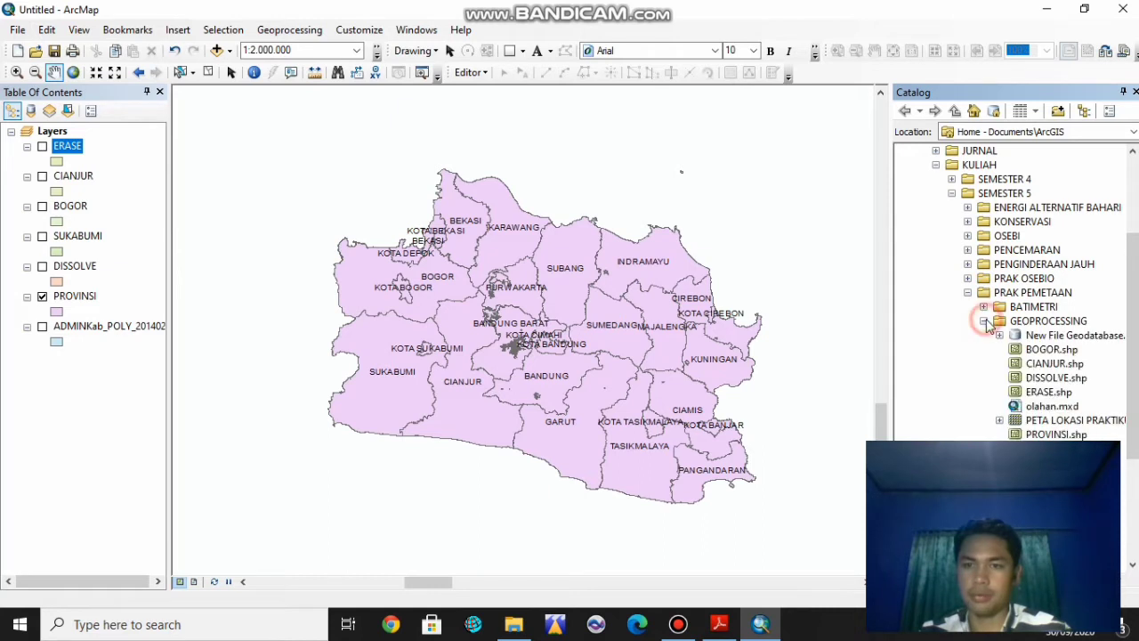
- Start a new shapefile in the GEOPROCESSING folder with feature type Polygon and the name BATASAN
left_click(1019, 321)
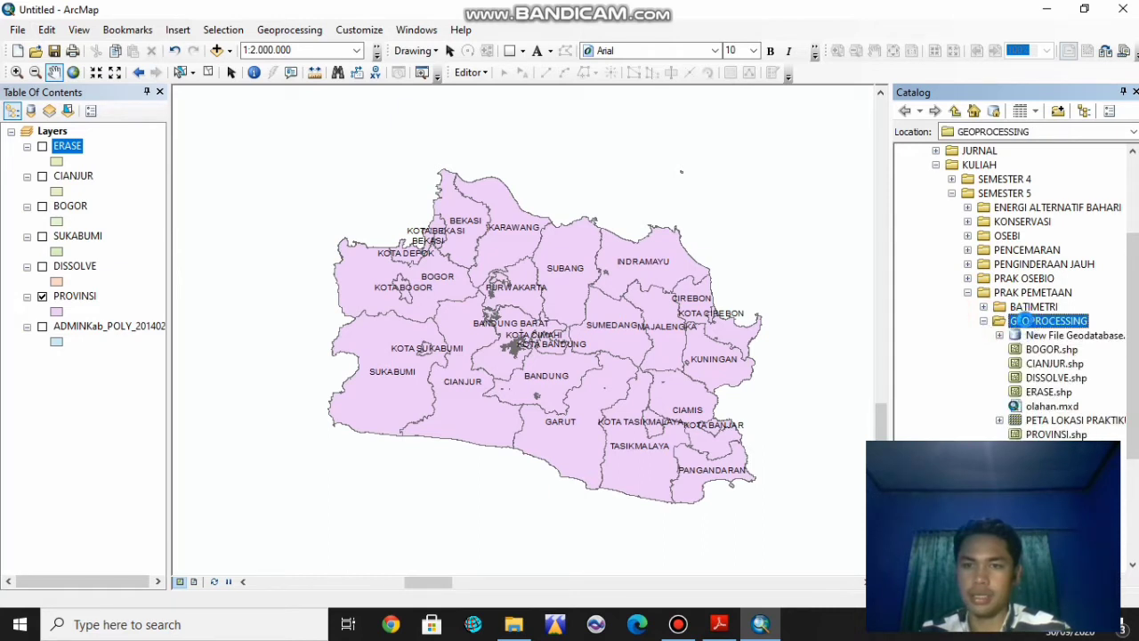
right_click(1021, 321)
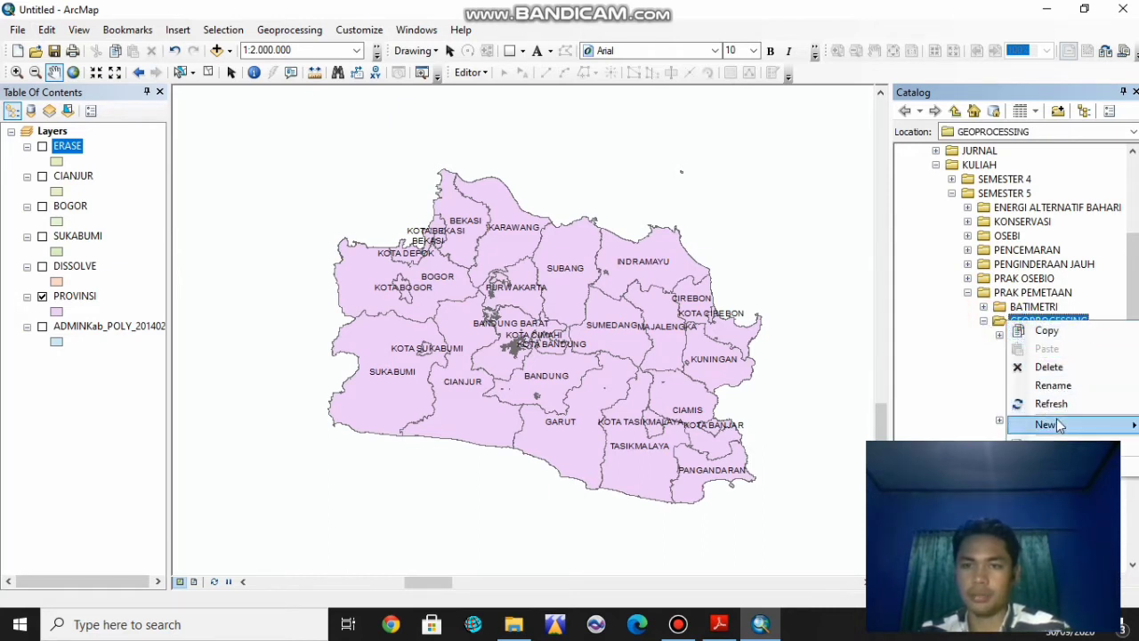
mouse_move(1055, 424)
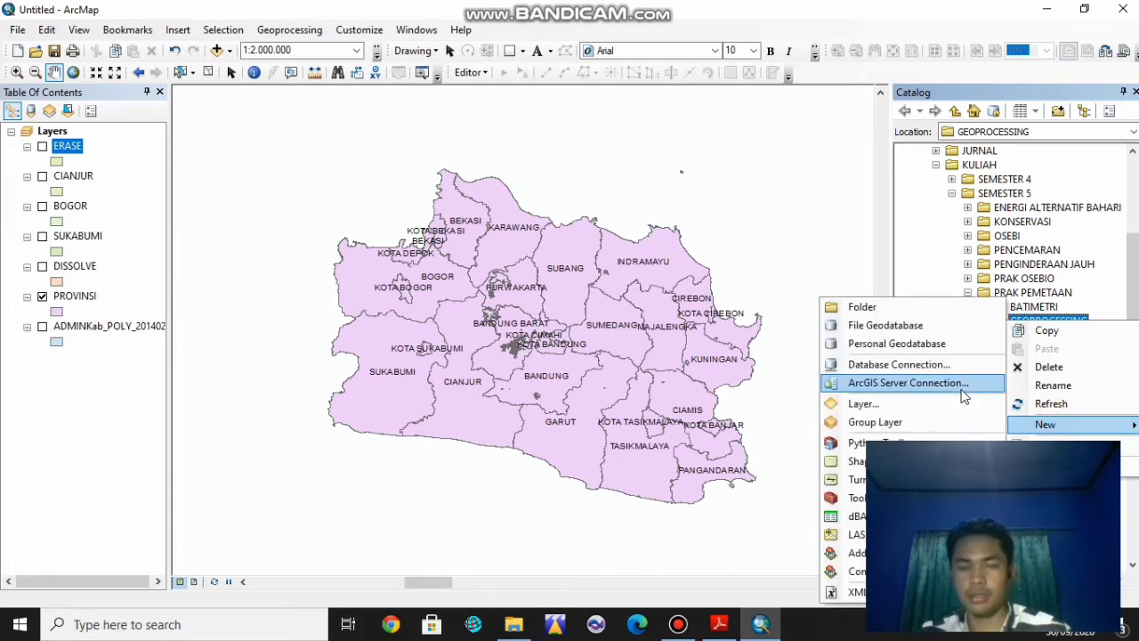
left_click(856, 461)
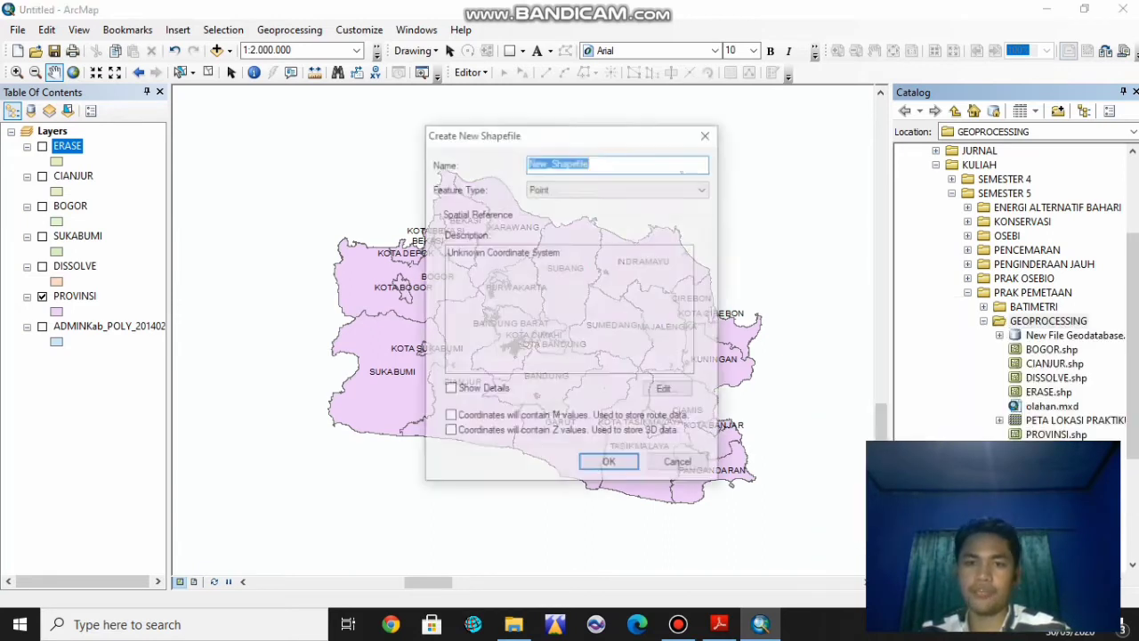
left_click(623, 189)
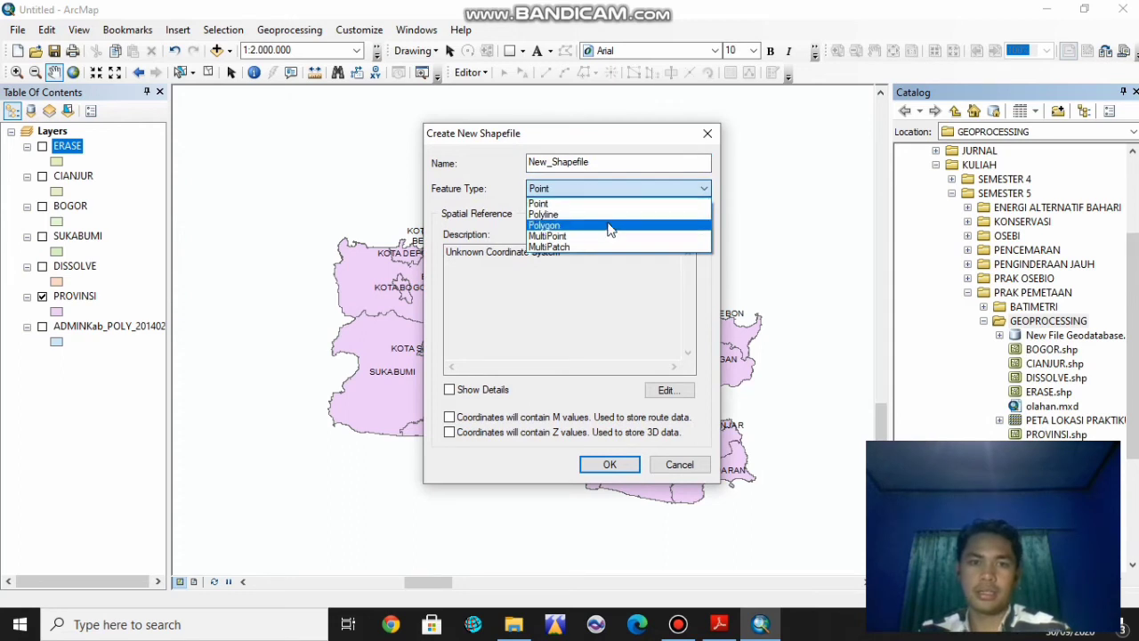
left_click(609, 226)
left_click_drag(602, 162, 450, 153)
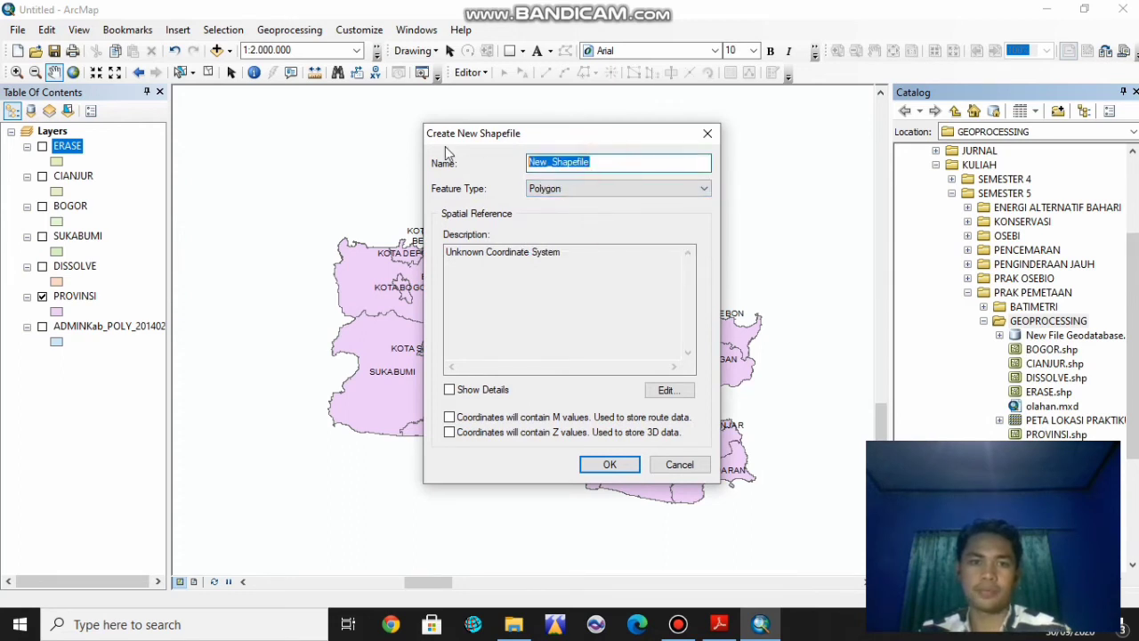
type("BATASAN")
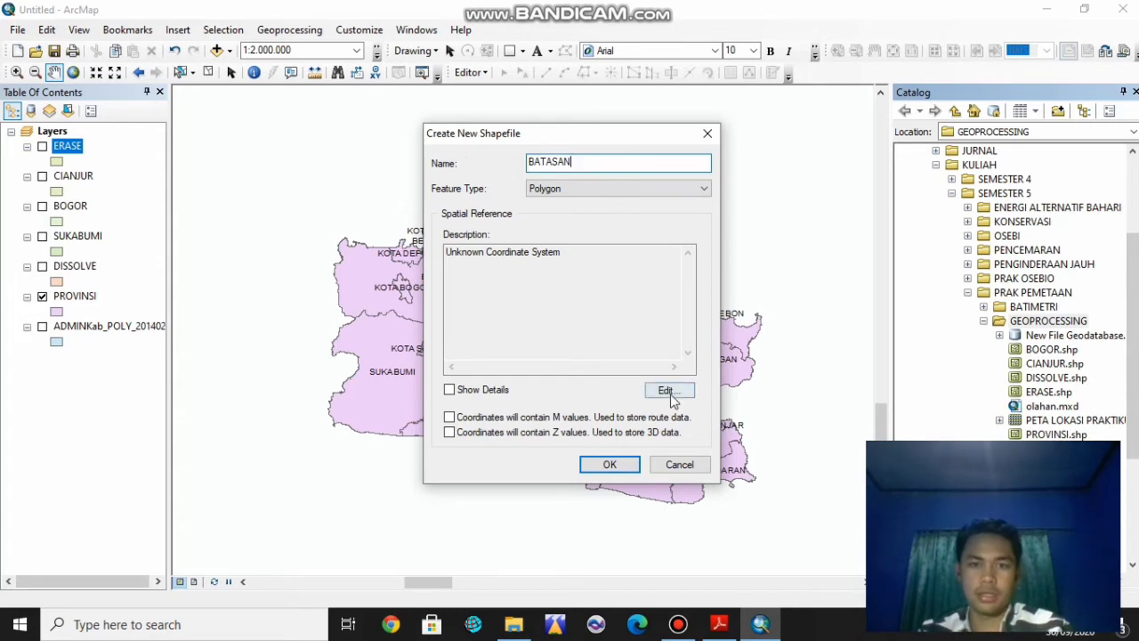
- Assign the WGS 1984 geographic coordinate system to the new shapefile and create it
left_click(668, 392)
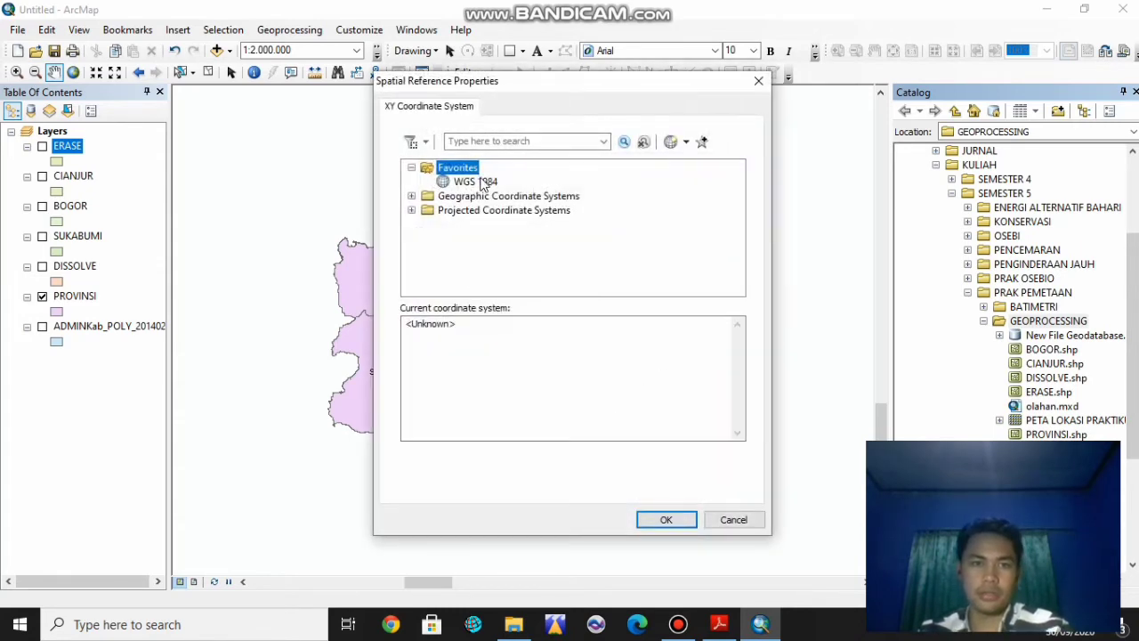
left_click(476, 181)
left_click(668, 521)
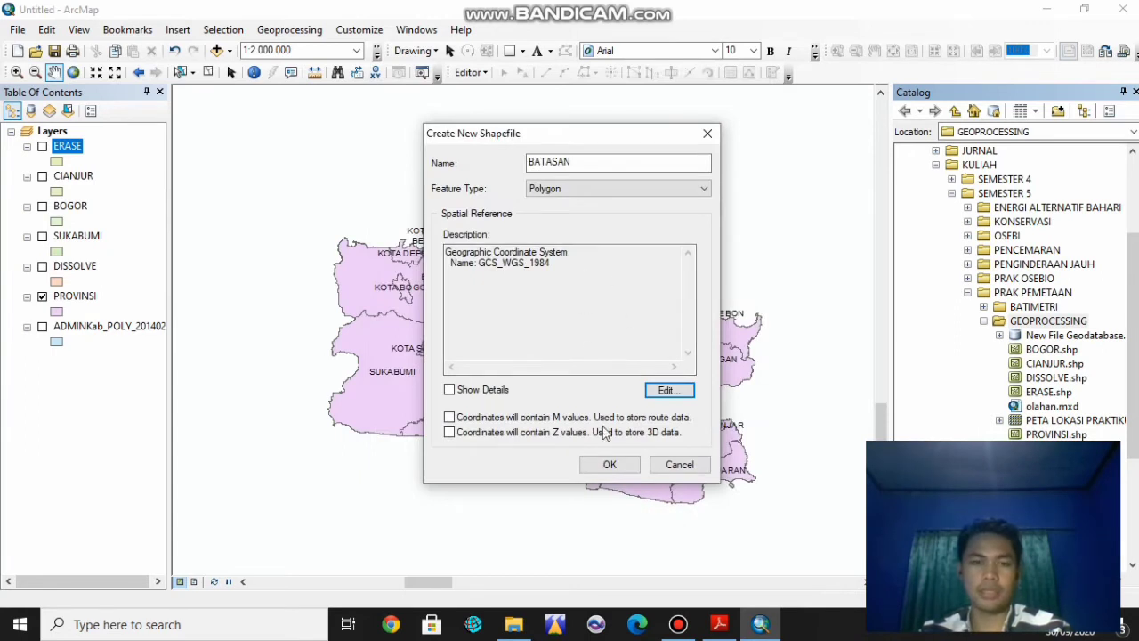
left_click(619, 469)
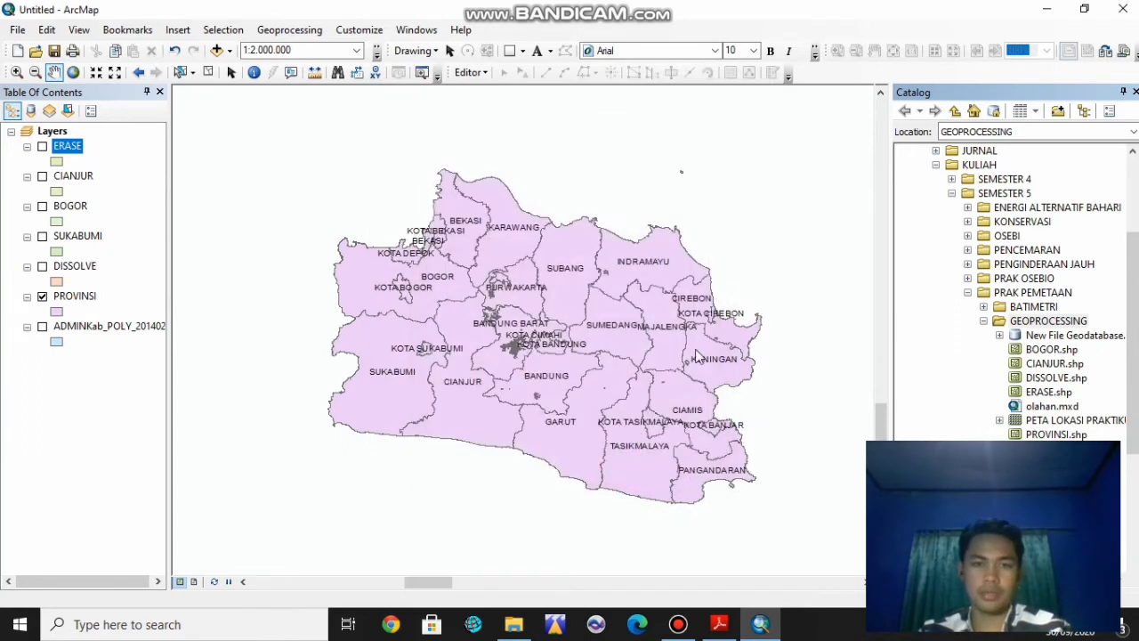
- Start an edit session on the BATASAN layer, activate its feature template for drawing, and close the feature creation window
left_click(469, 75)
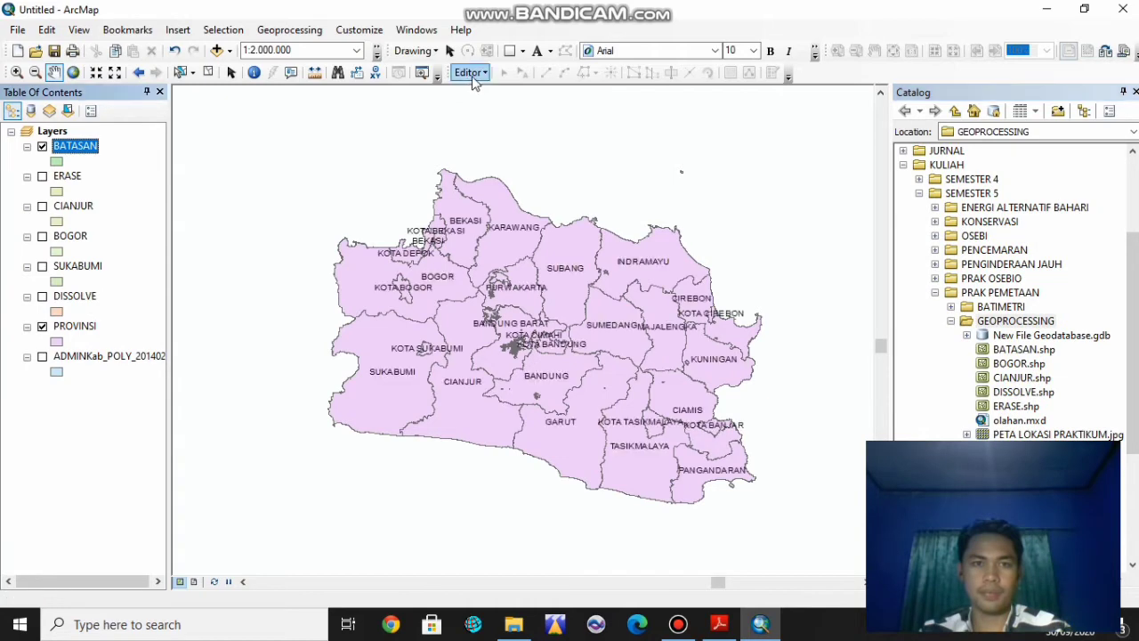
left_click(486, 92)
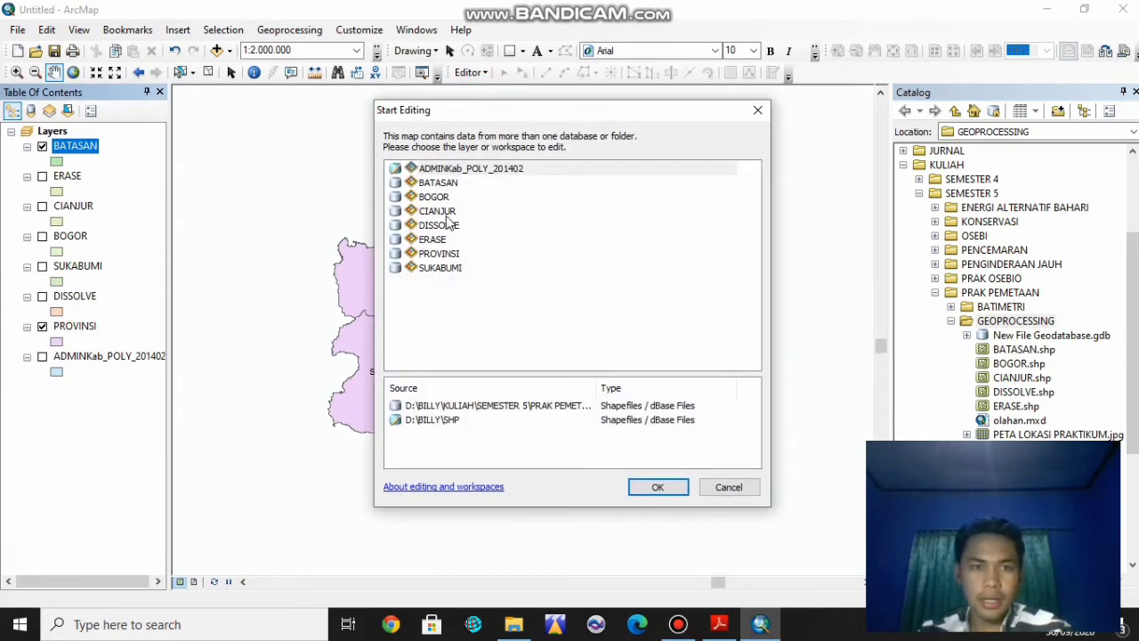
double_click(442, 182)
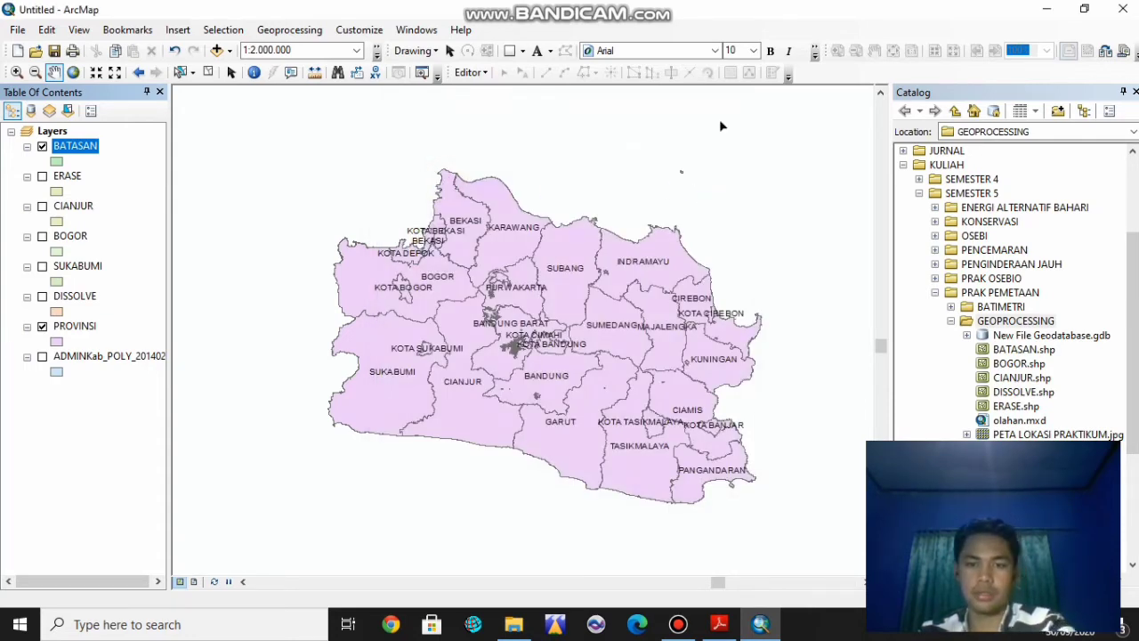
left_click(771, 72)
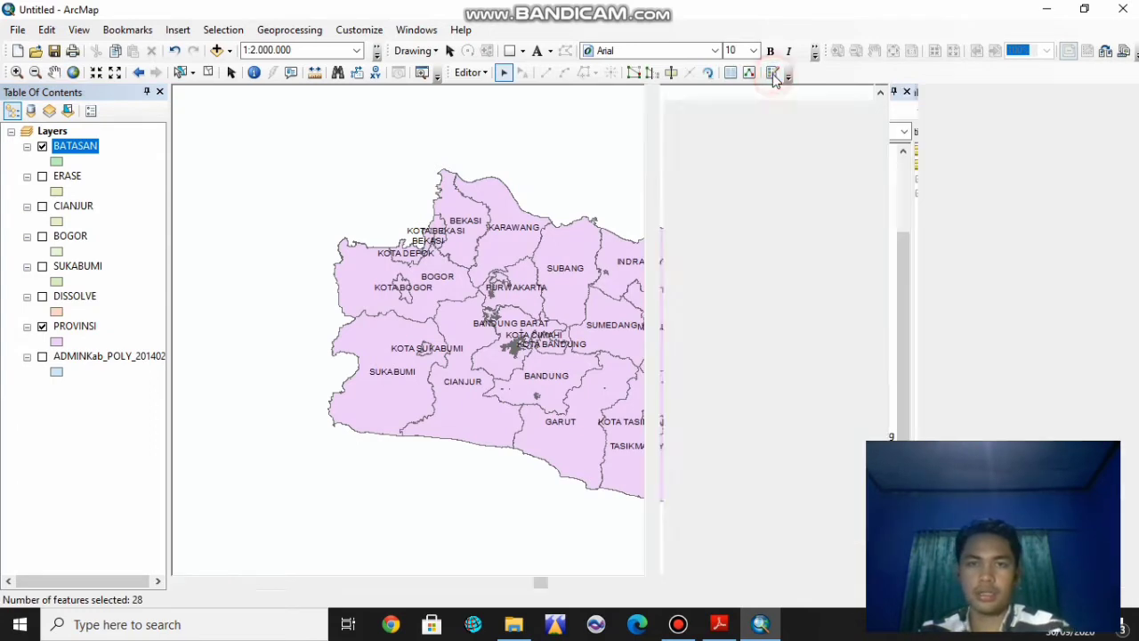
double_click(949, 172)
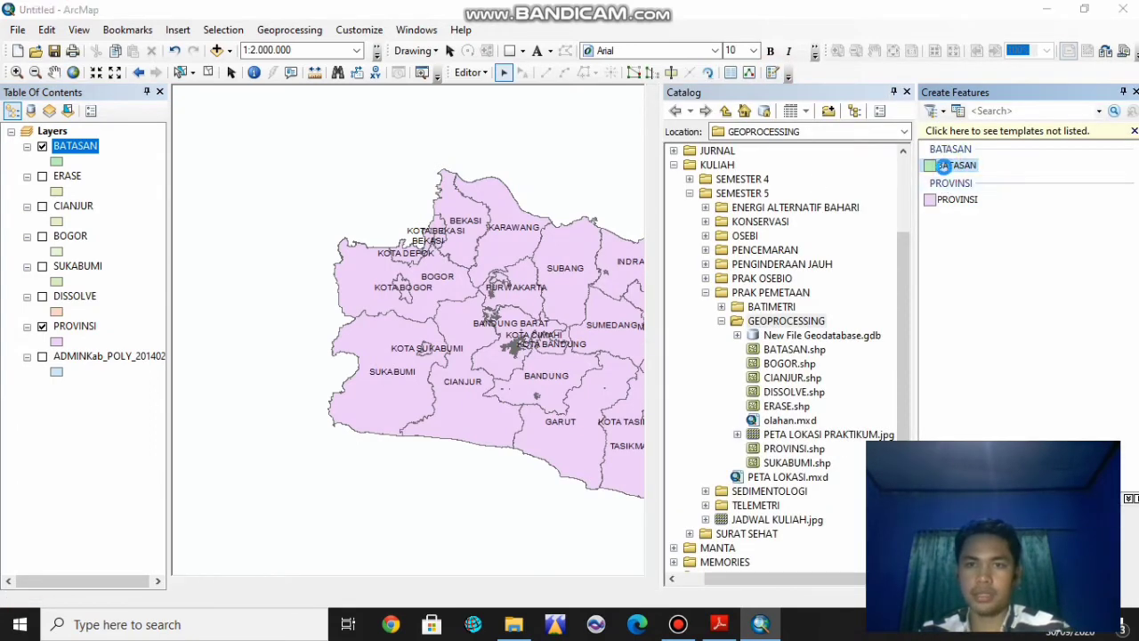
left_click(664, 541)
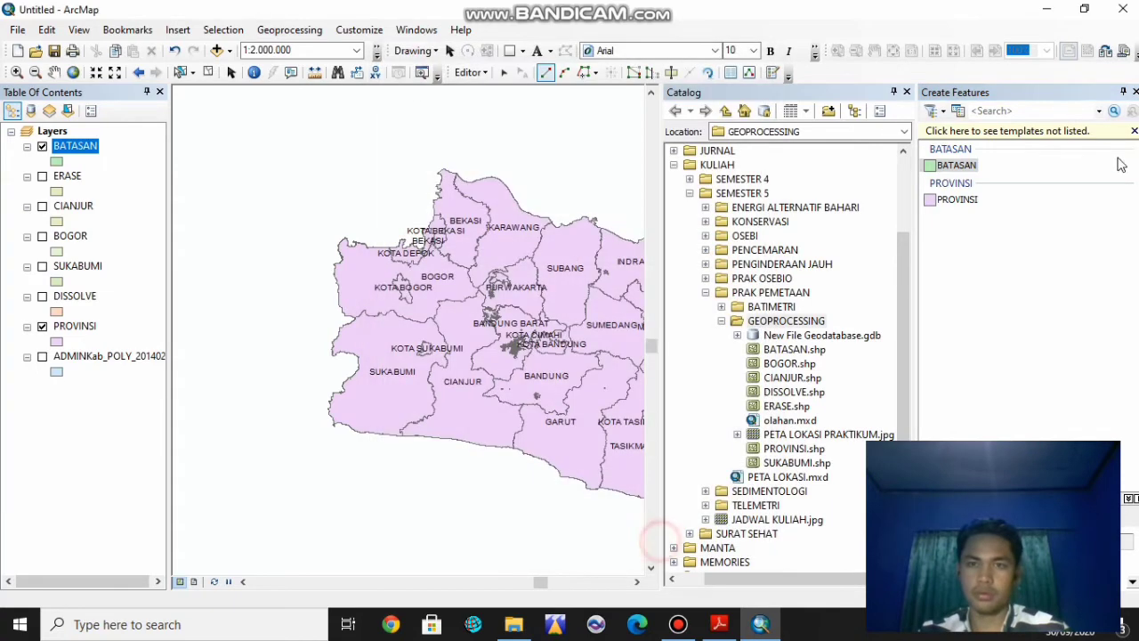
left_click(1136, 91)
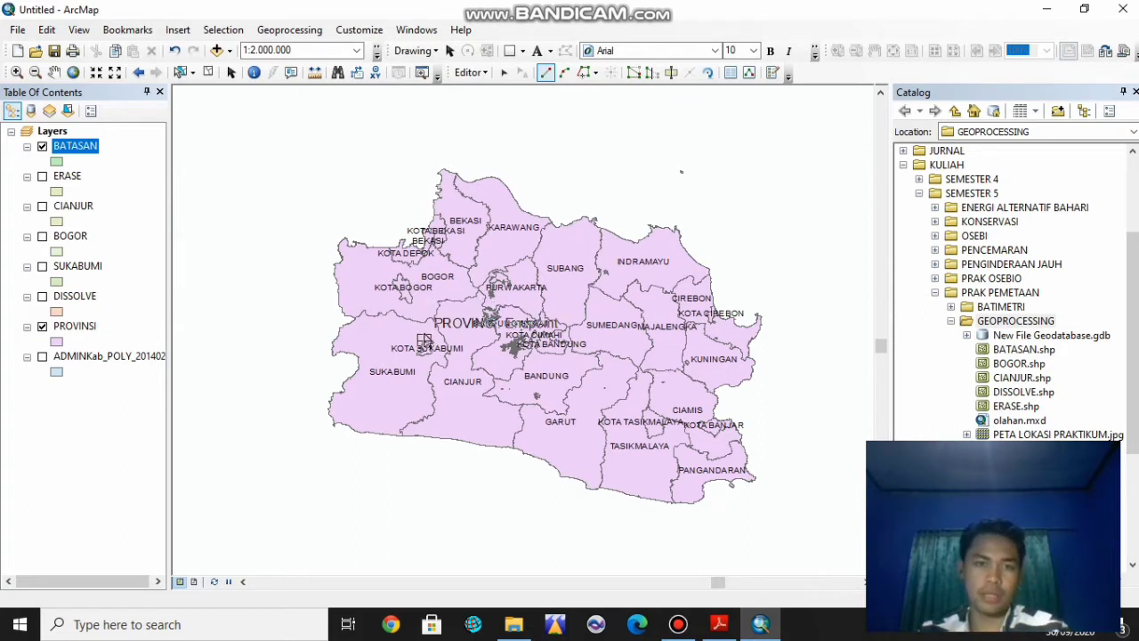
- Draw a small four-sided BATASAN polygon straddling the boundary between SUKABUMI and CIANJUR
left_click(405, 400)
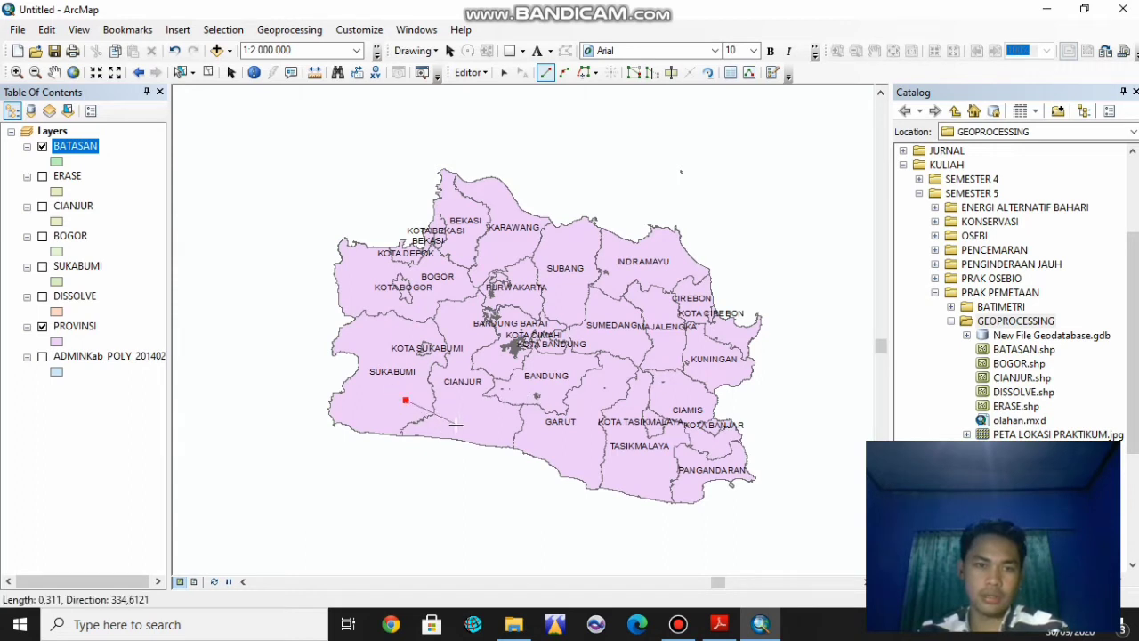
left_click(455, 423)
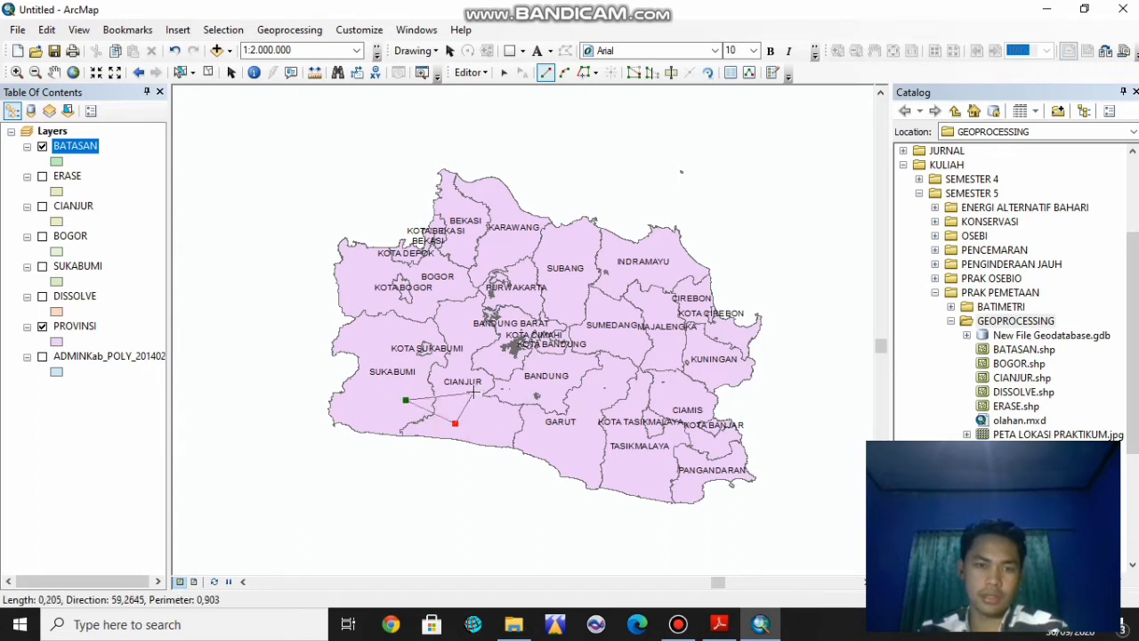
left_click(474, 392)
left_click(418, 380)
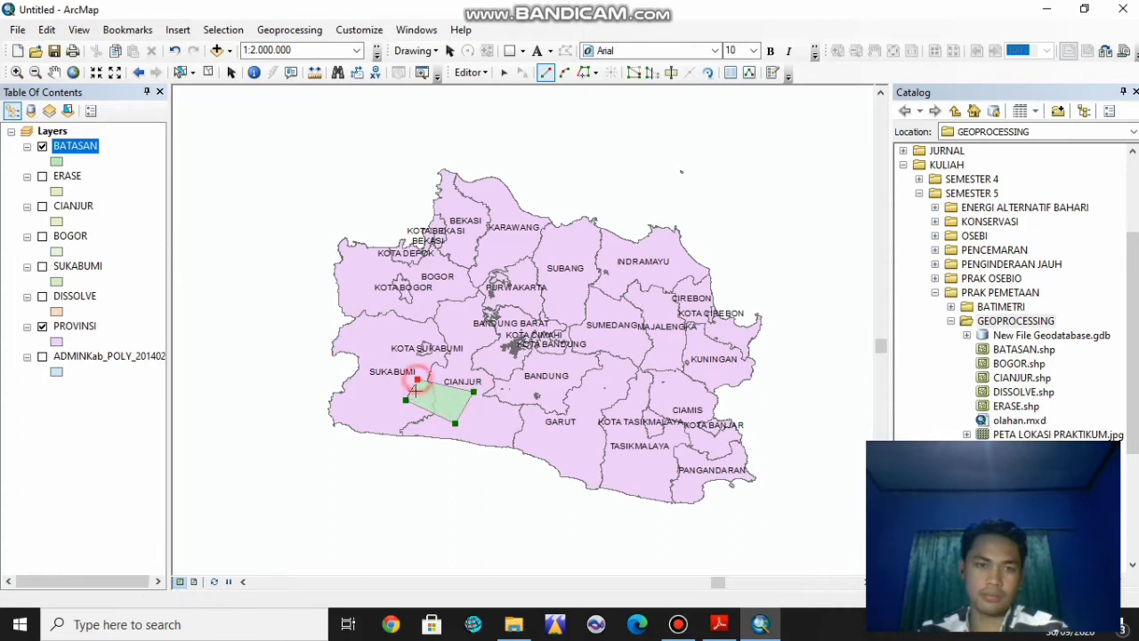
double_click(403, 400)
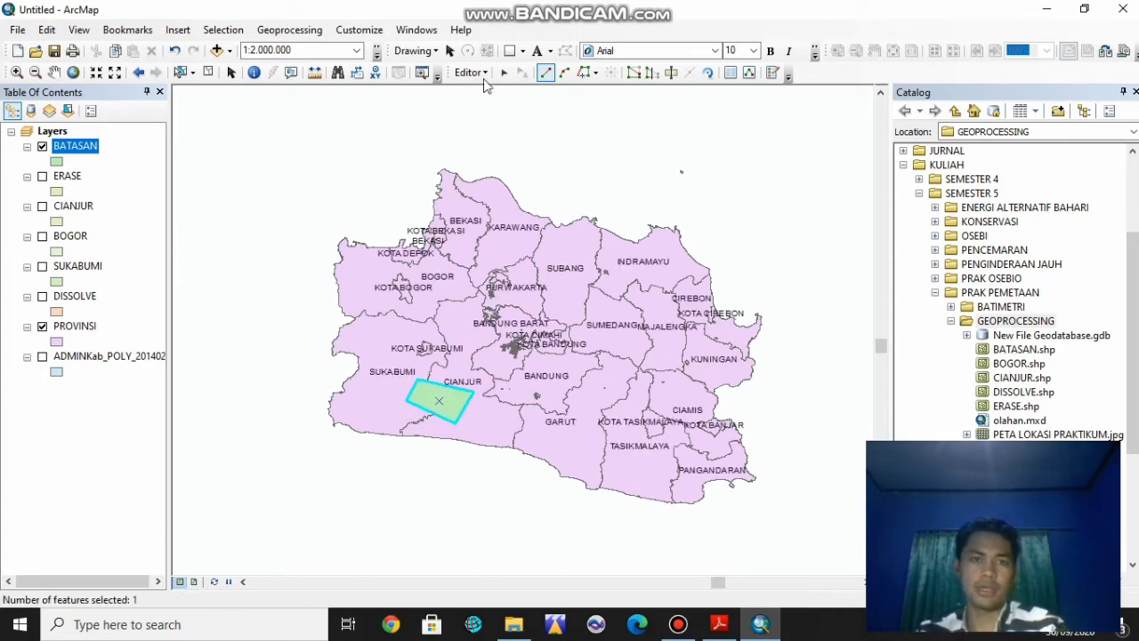
- Save the edits to the BATASAN layer and stop the edit session
left_click(471, 72)
left_click(508, 133)
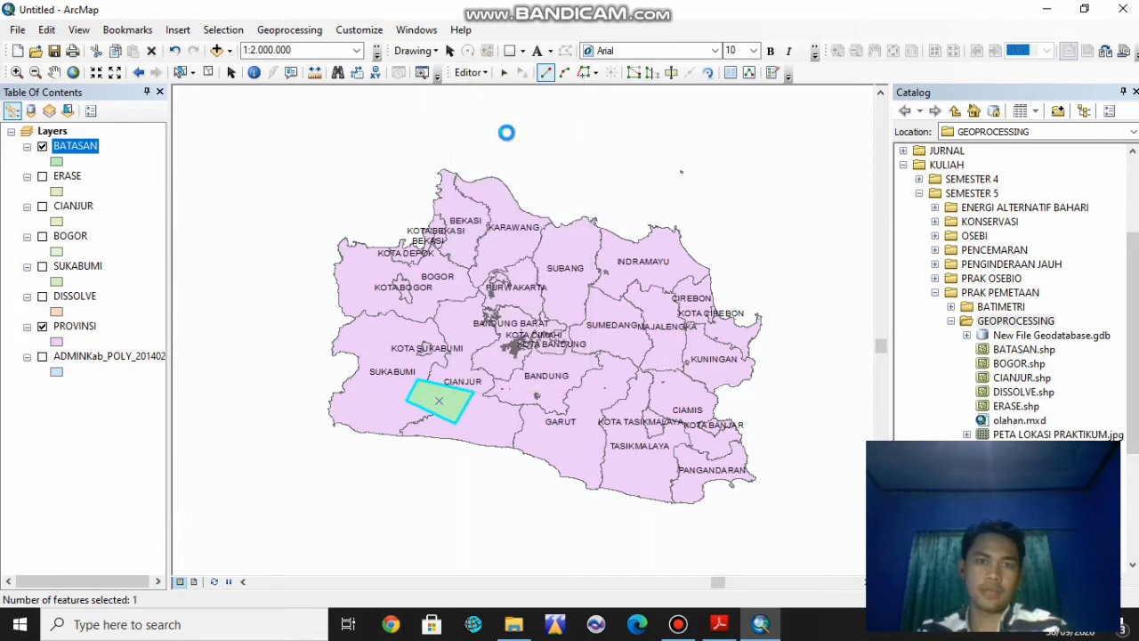
left_click(471, 72)
left_click(504, 109)
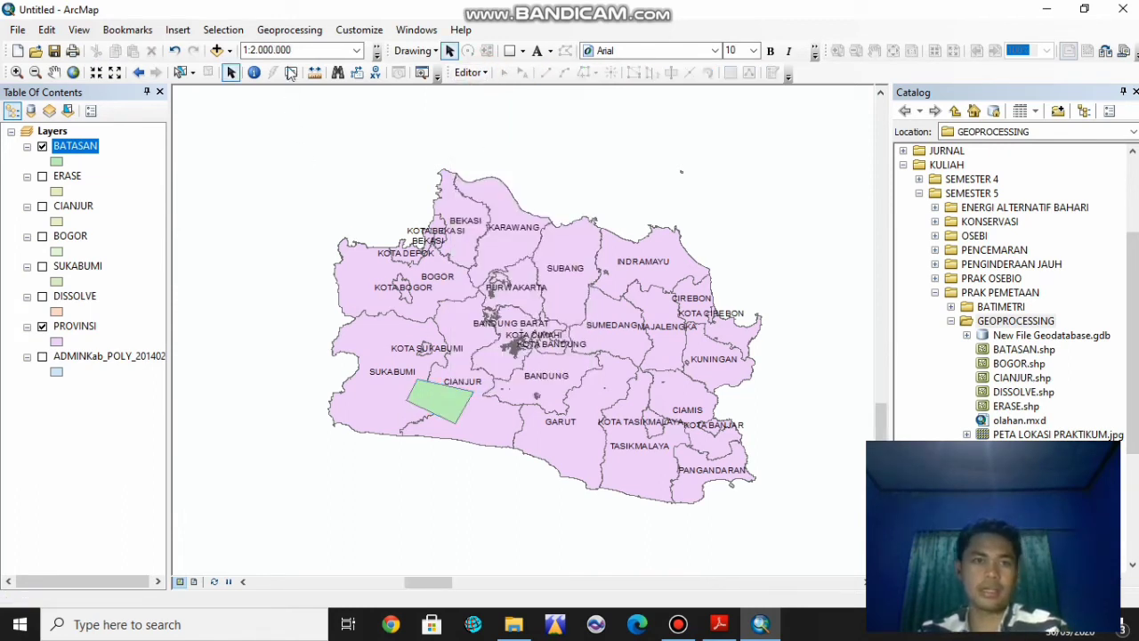
- Set up the Clip tool with PROVINSI as the input features and BATASAN as the clip features
left_click(289, 30)
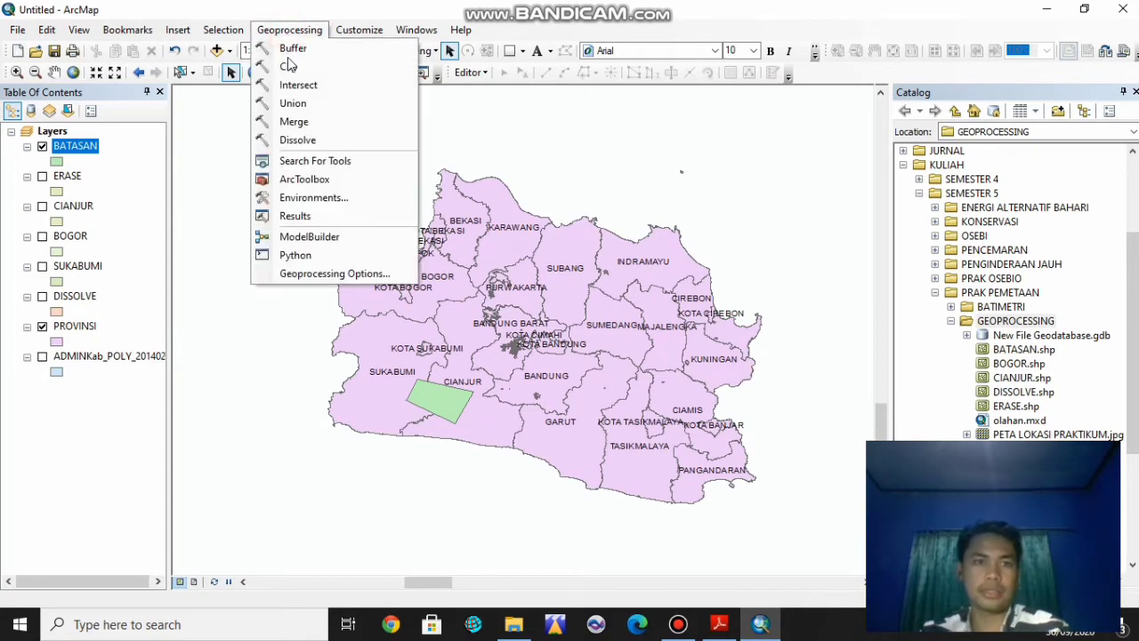
left_click(294, 67)
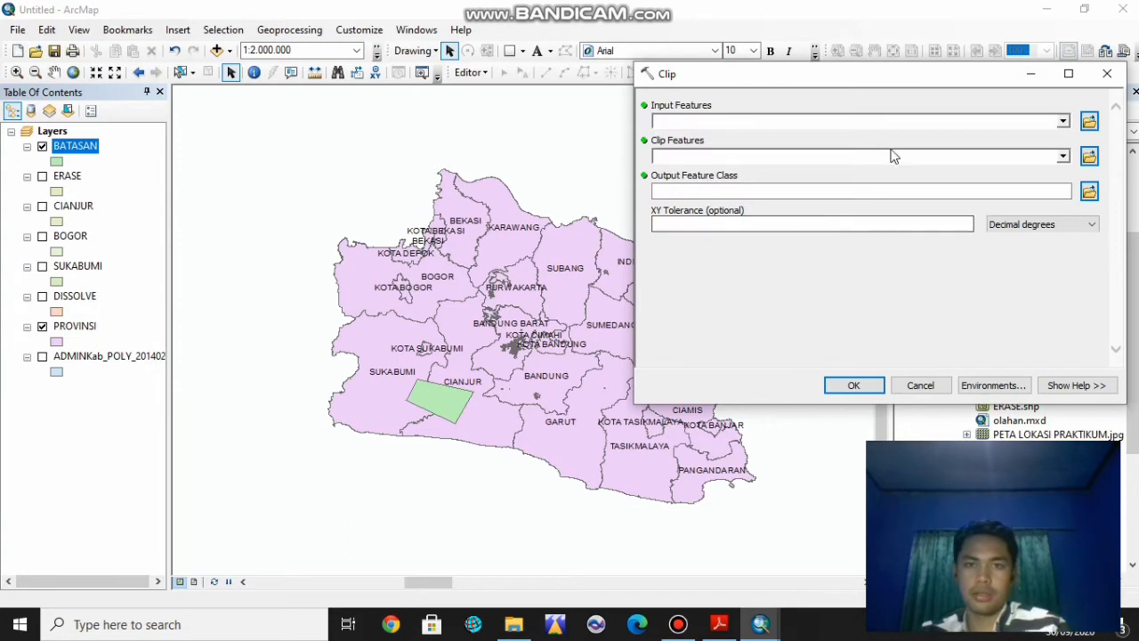
left_click(1062, 121)
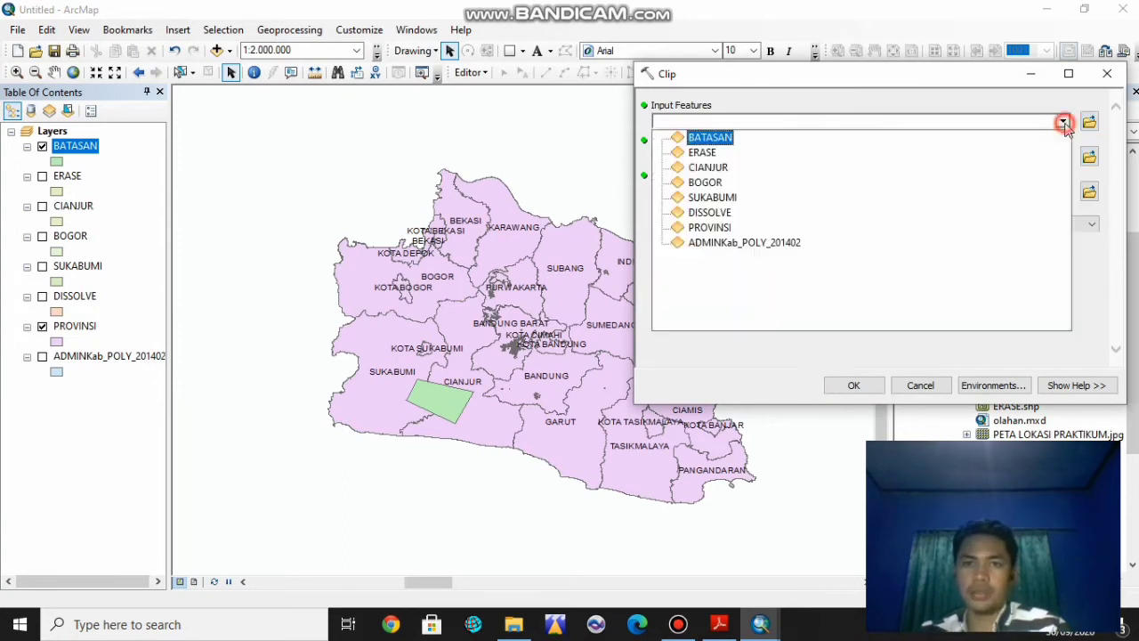
left_click(709, 227)
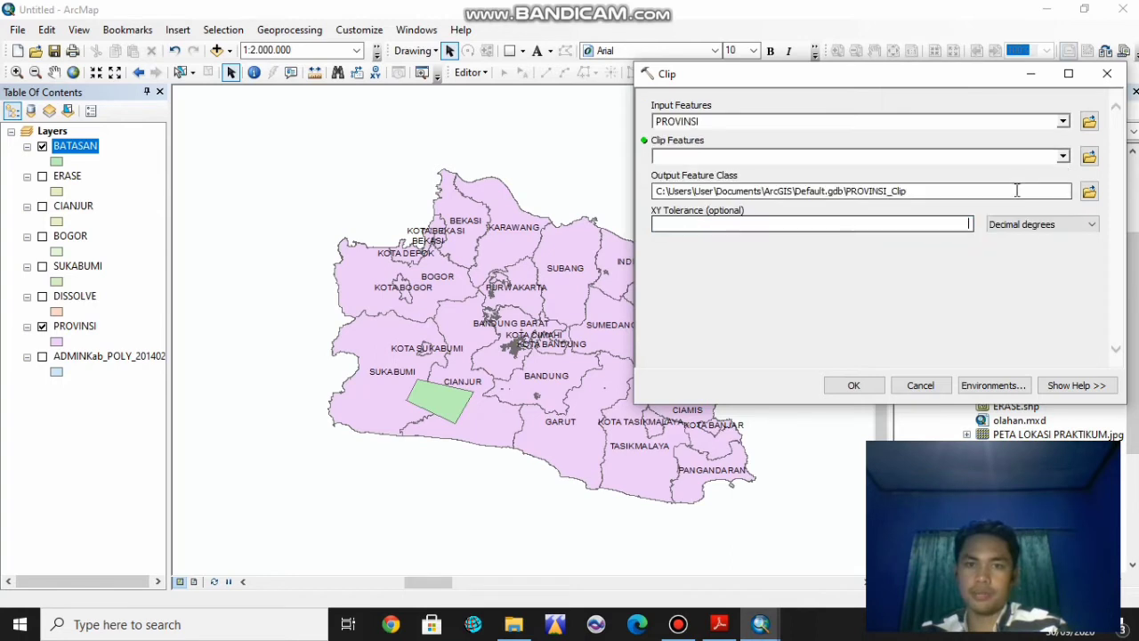
left_click(1062, 156)
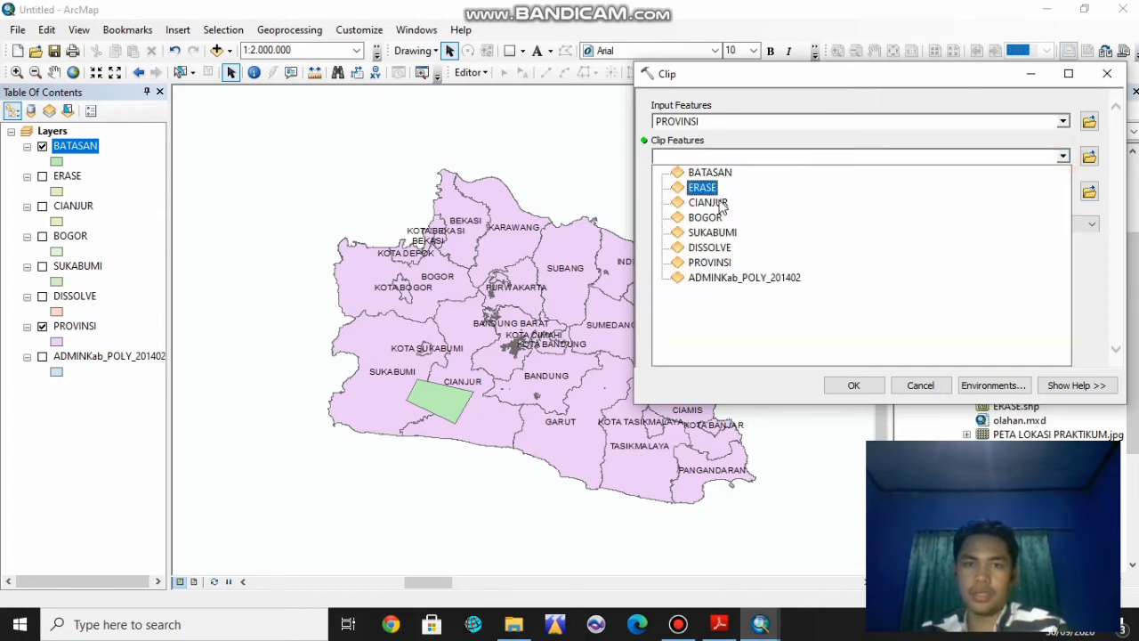
left_click(712, 172)
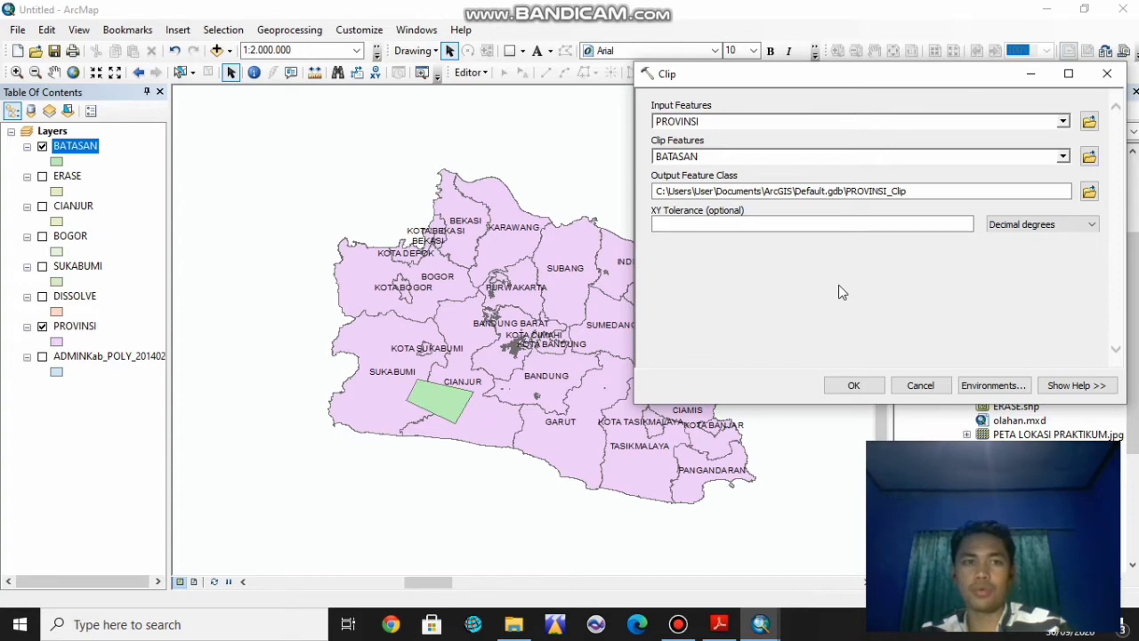
- Set the Clip output to a feature class named CLIP in the GEOPROCESSING folder and run the tool
left_click(1090, 193)
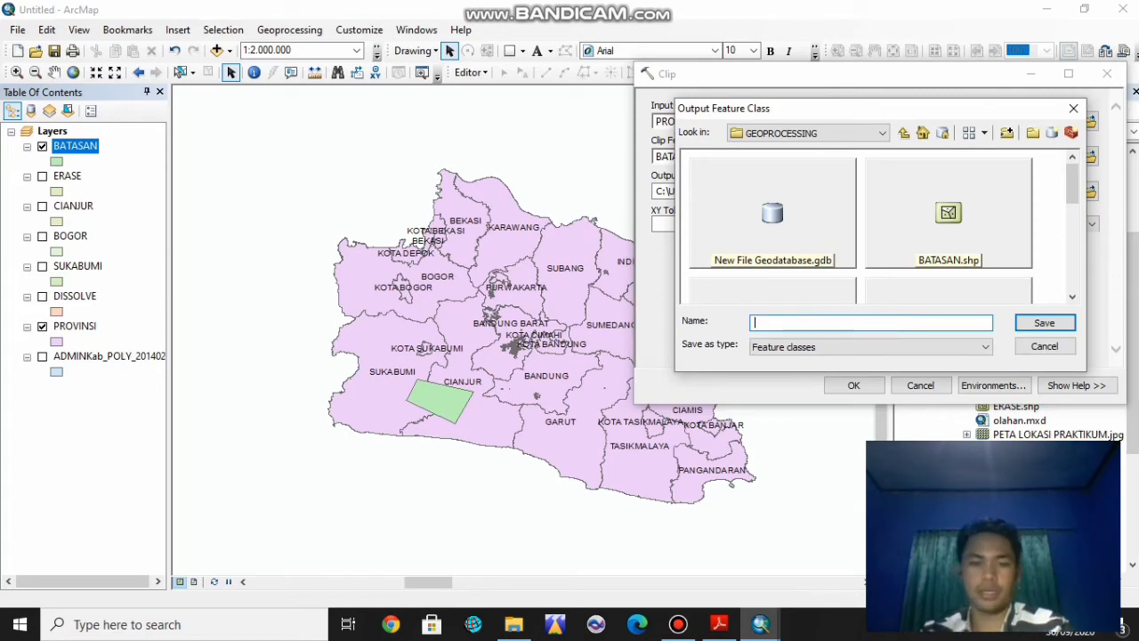
left_click(1047, 324)
left_click(854, 385)
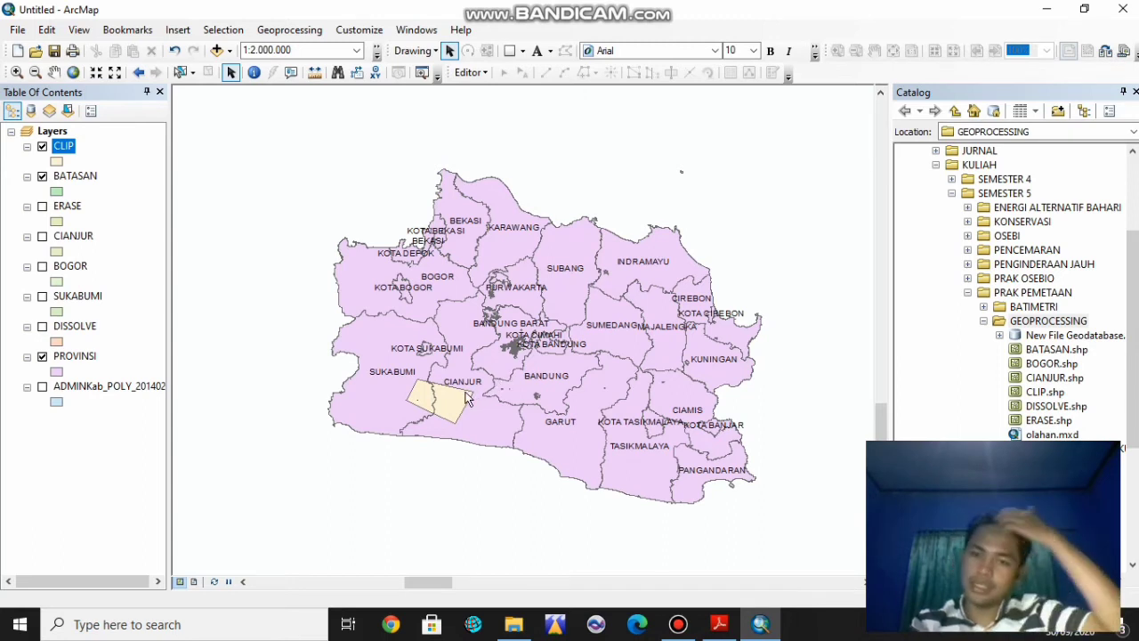
- Compare the CLIP layer with the BATASAN polygon by toggling CLIP's visibility, and leave both layers hidden
left_click(42, 146)
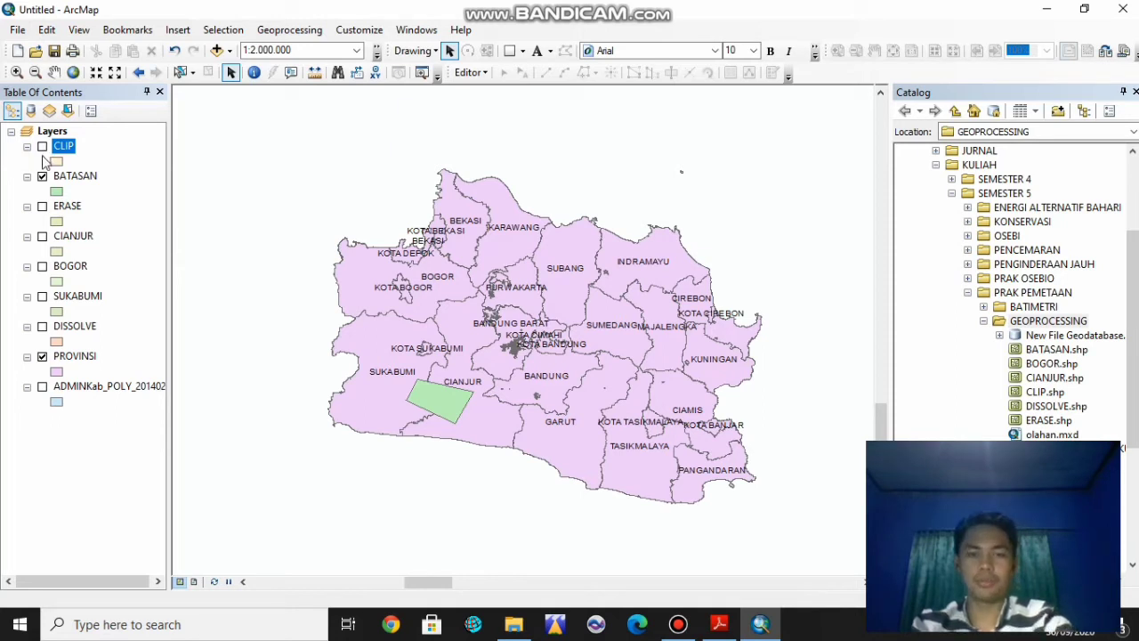
left_click(42, 147)
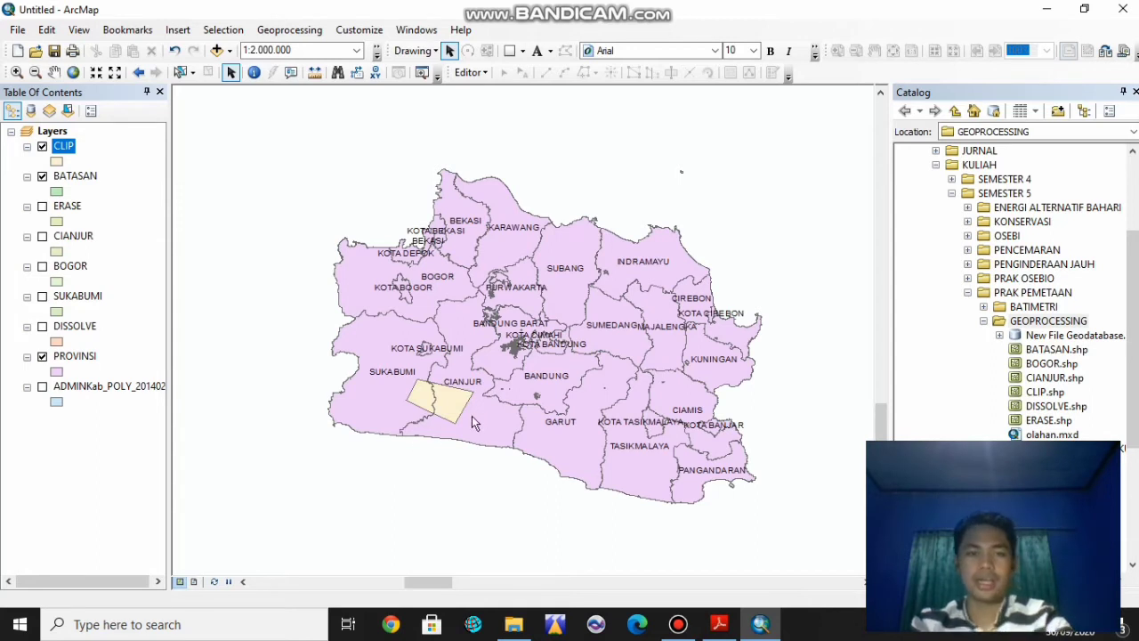
left_click(42, 146)
left_click(42, 176)
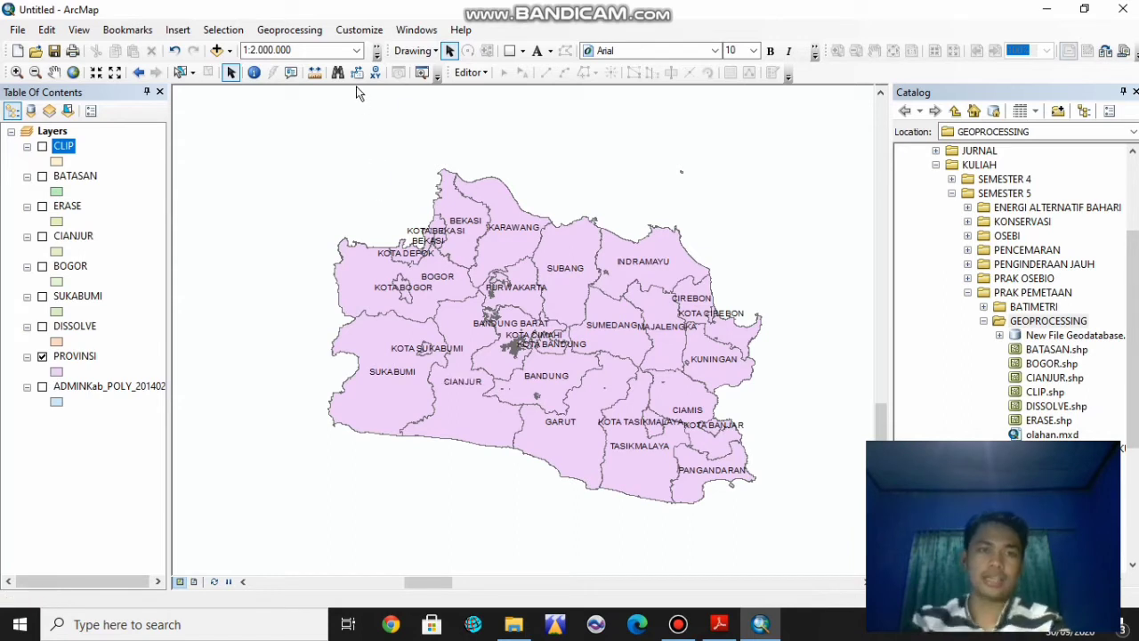
- Set up the Intersect tool with PROVINSI and BATASAN as the input features
left_click(294, 30)
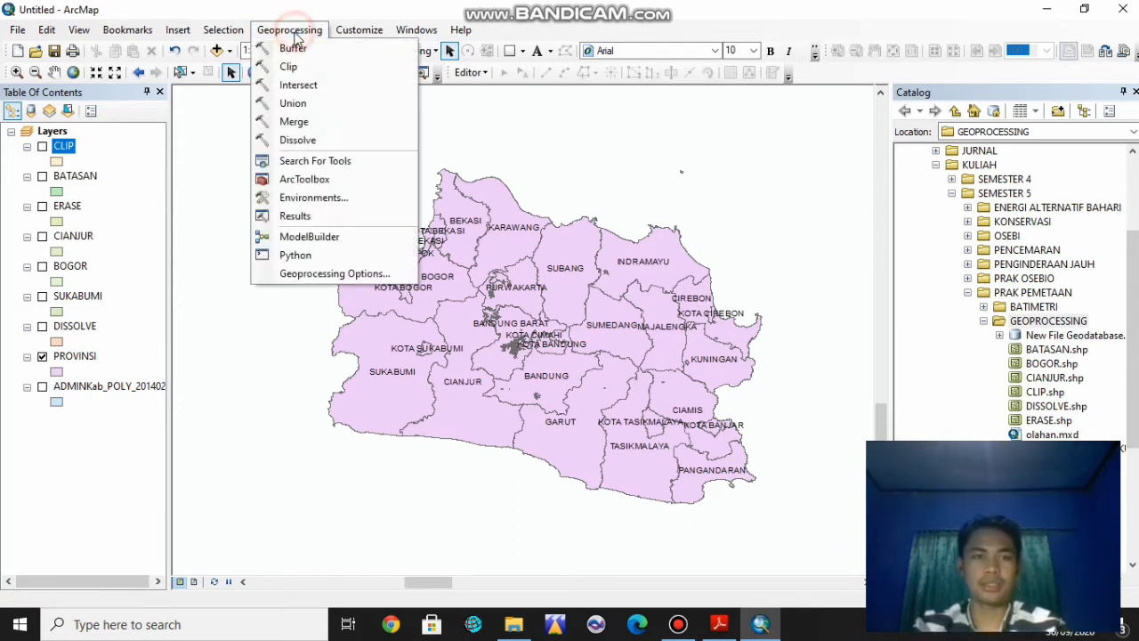
left_click(320, 85)
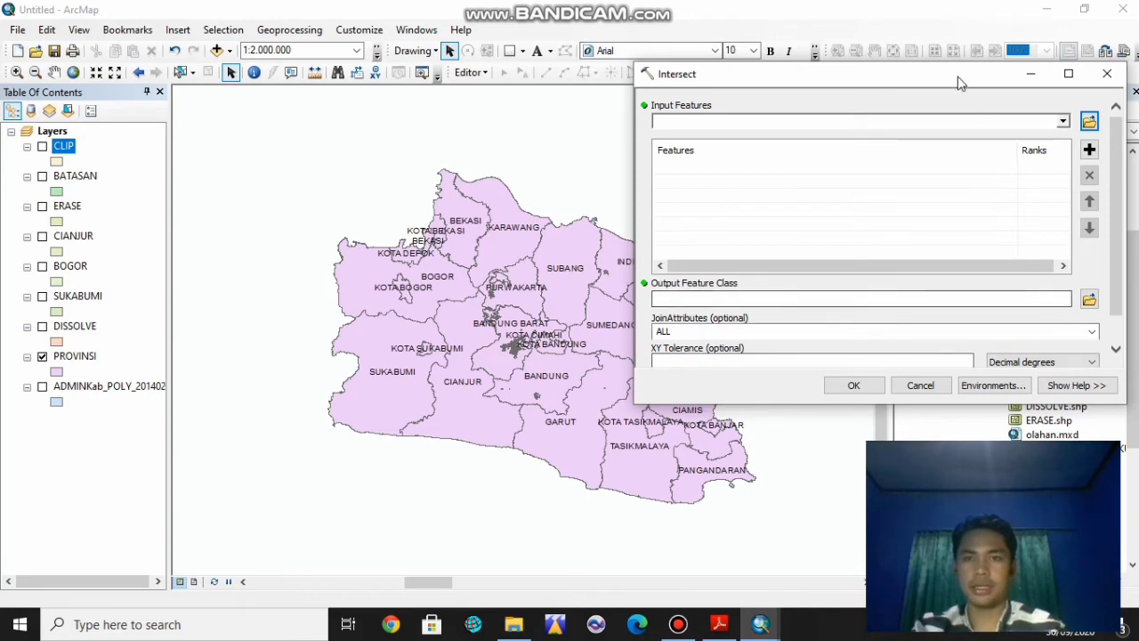
left_click_drag(958, 70, 902, 59)
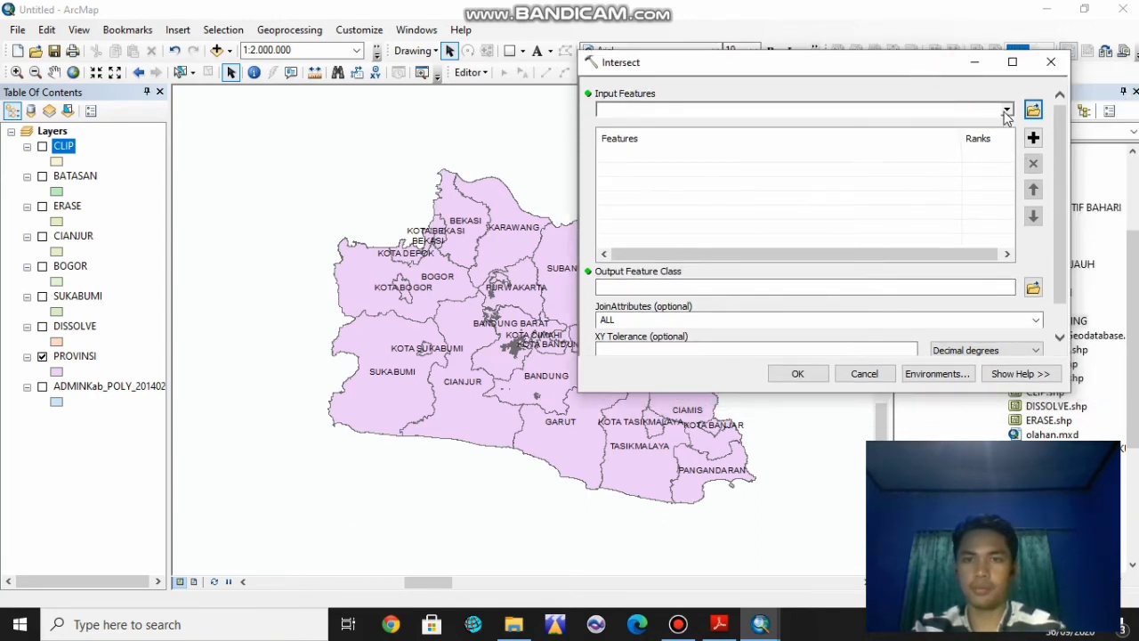
left_click(1006, 110)
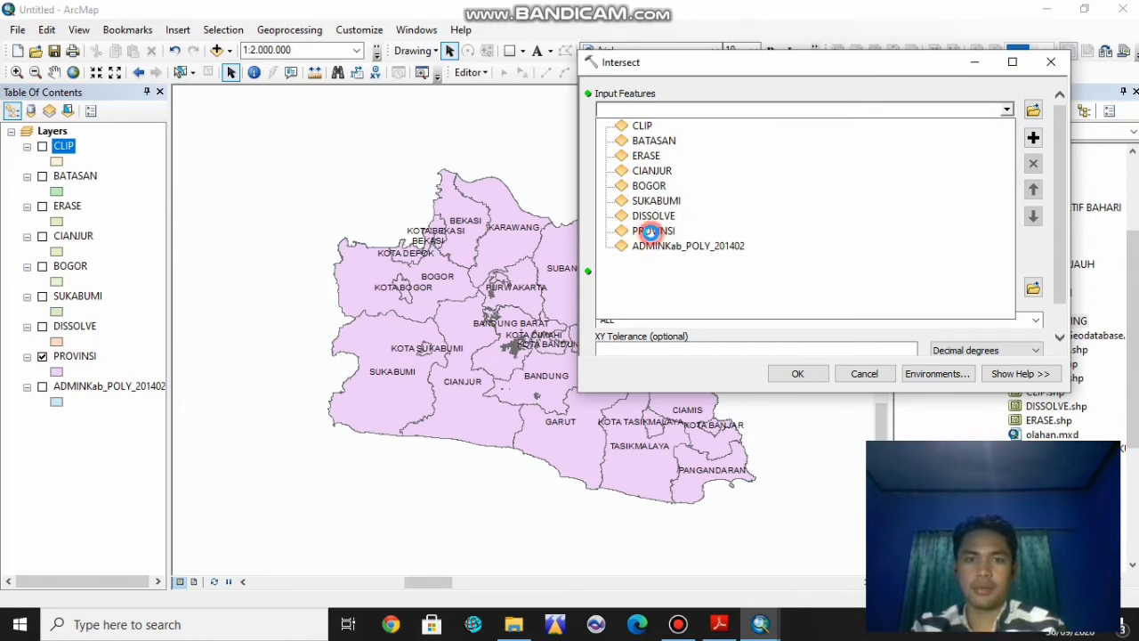
left_click(653, 230)
left_click(1007, 110)
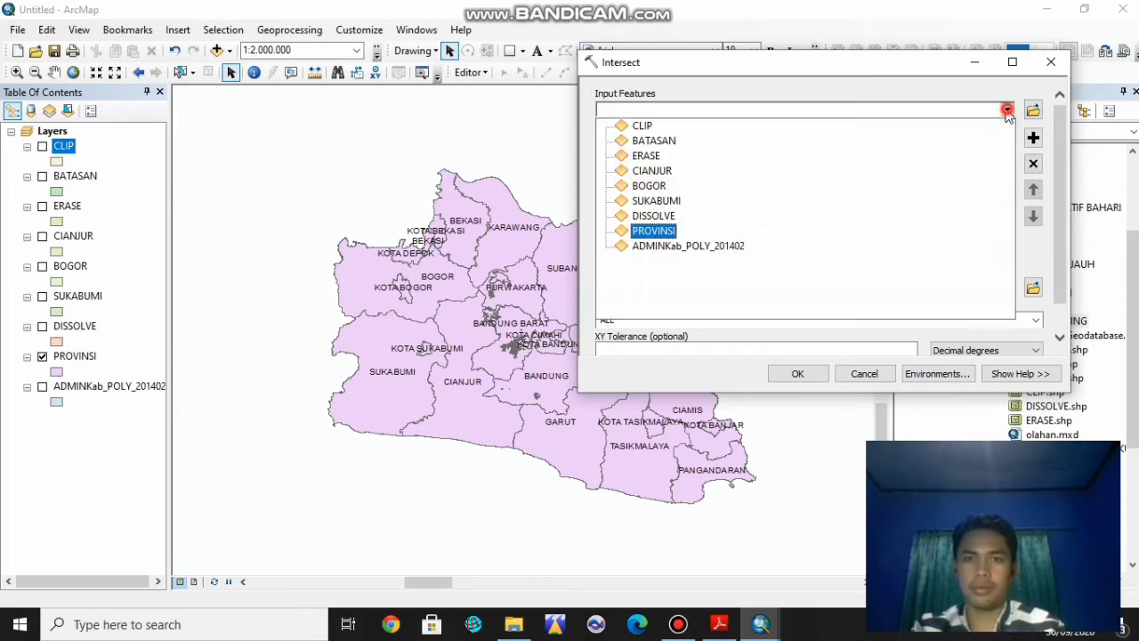
left_click(674, 142)
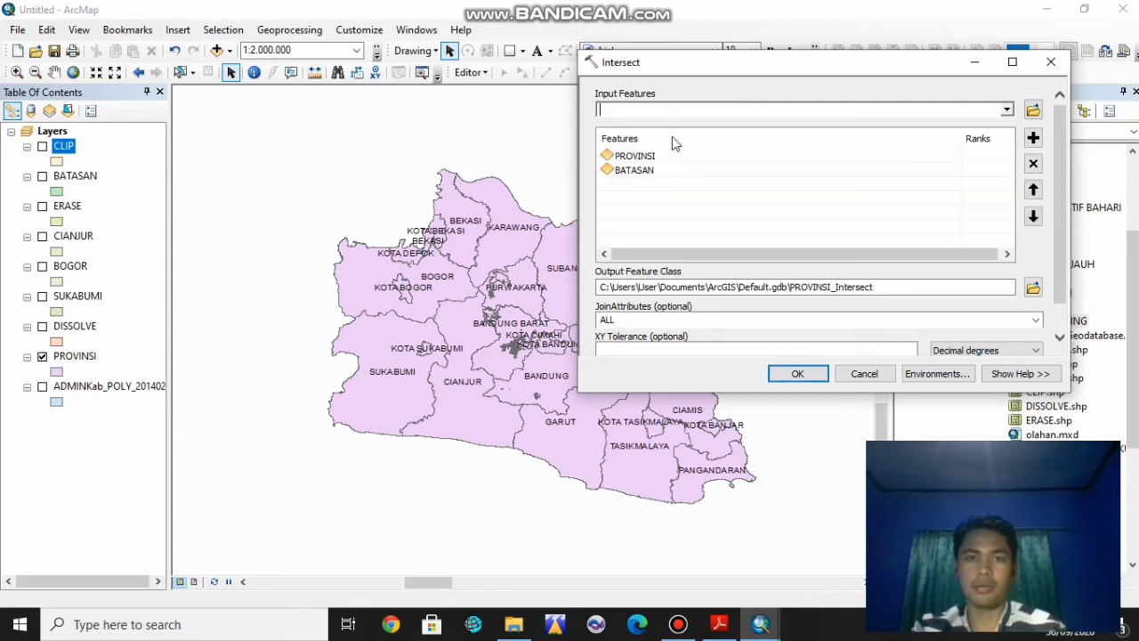
- Set the Intersect output to a feature class named INTERSECT in the GEOPROCESSING folder and run the tool
left_click(1032, 286)
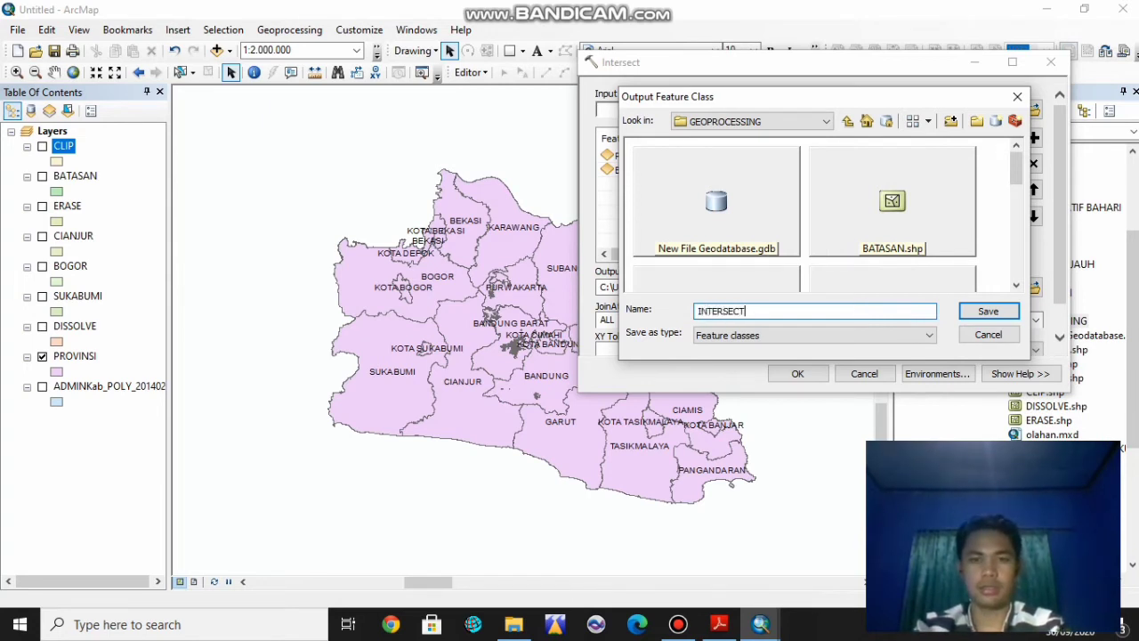
left_click(987, 311)
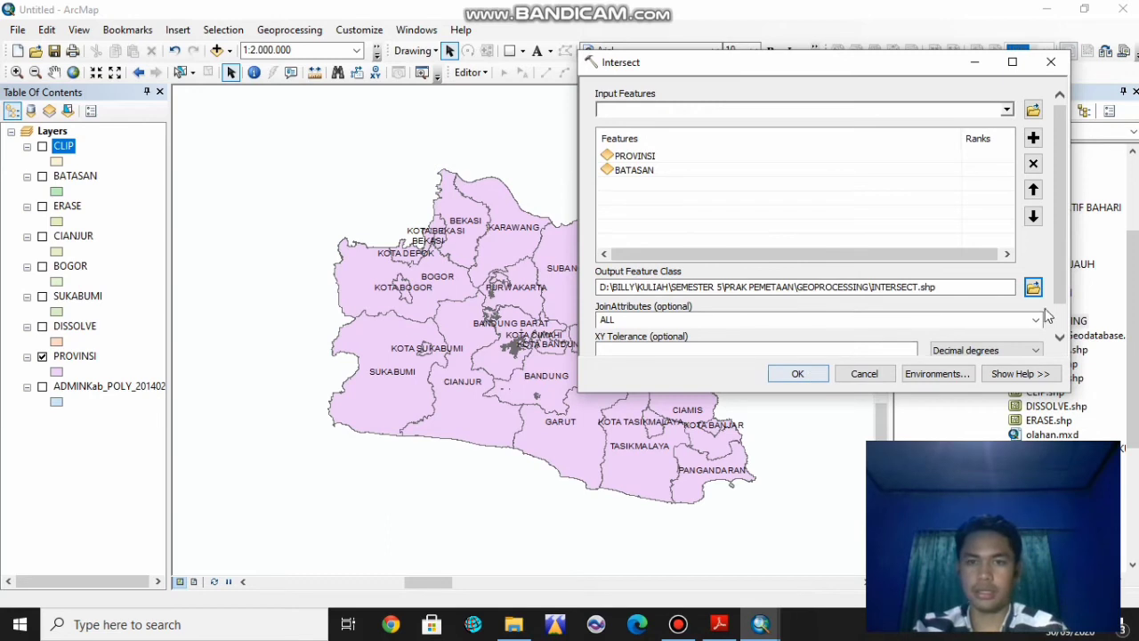
scroll(1023, 349, "down", 3)
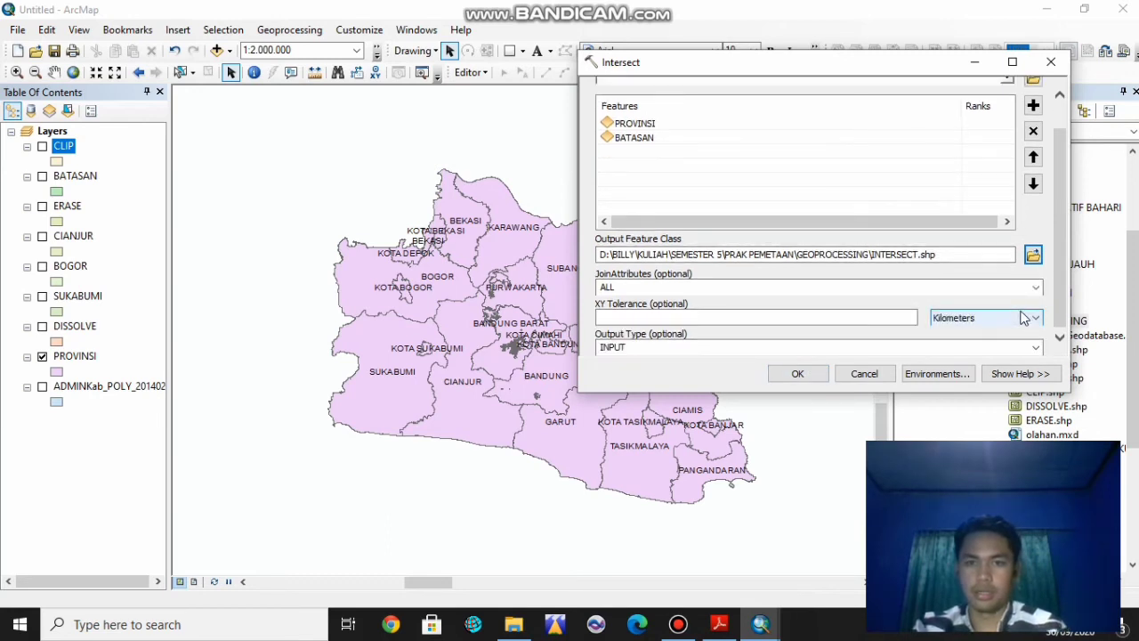
scroll(1024, 318, "up", 3)
scroll(1024, 317, "down", 5)
scroll(1003, 312, "up", 1)
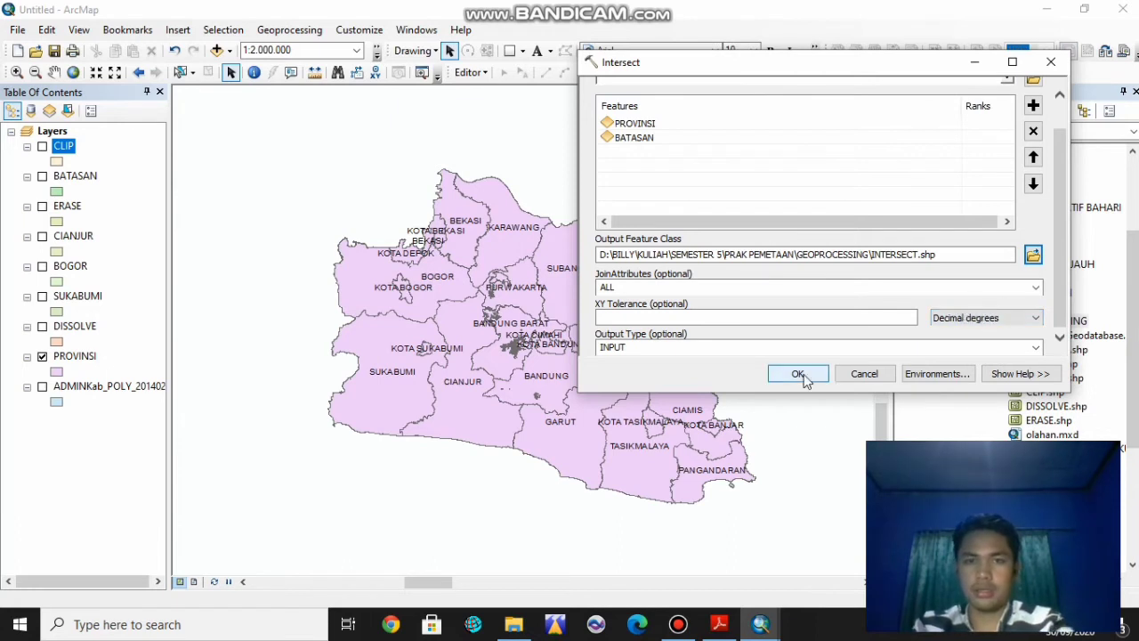
left_click(799, 374)
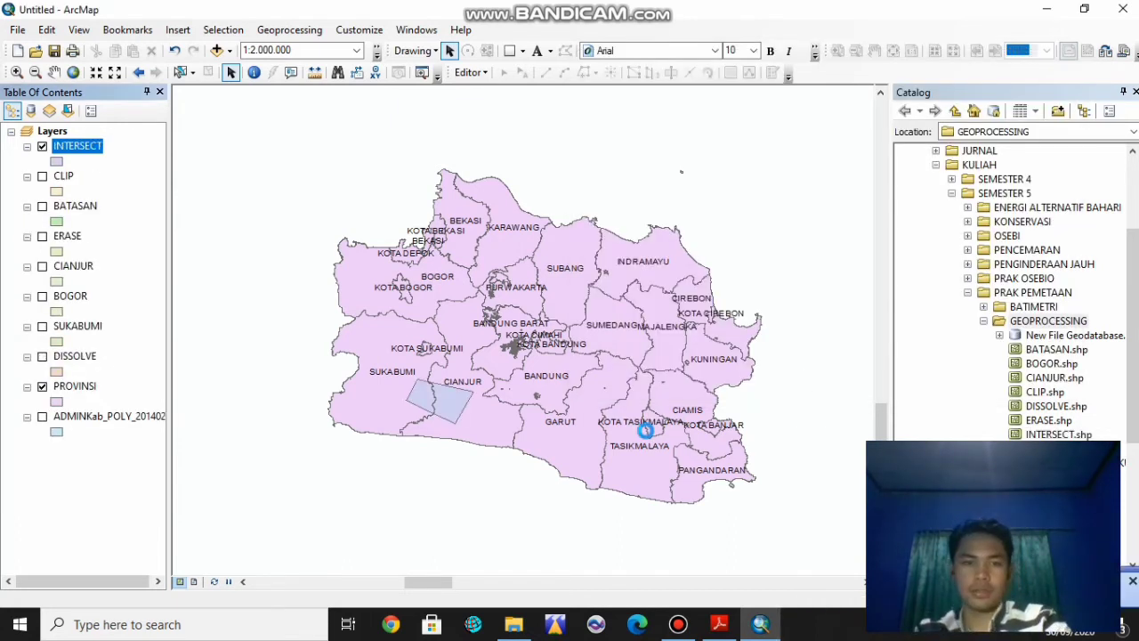
left_click(740, 504)
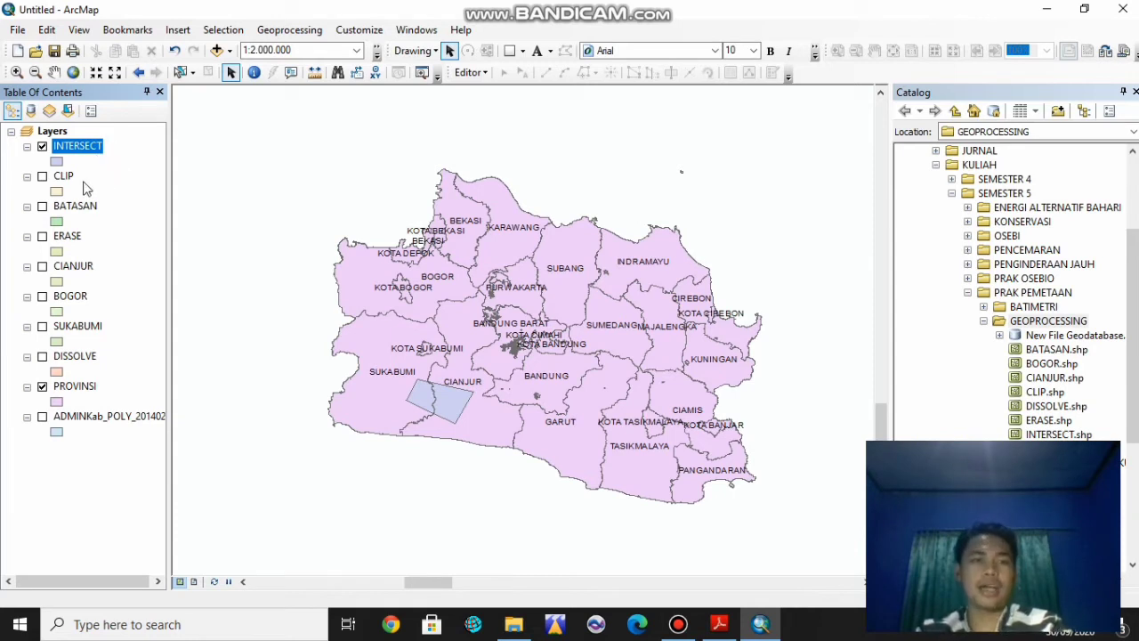
- Hide the INTERSECT layer and set up the Union tool with CIANJUR, BOGOR and SUKABUMI as the input features
left_click(41, 148)
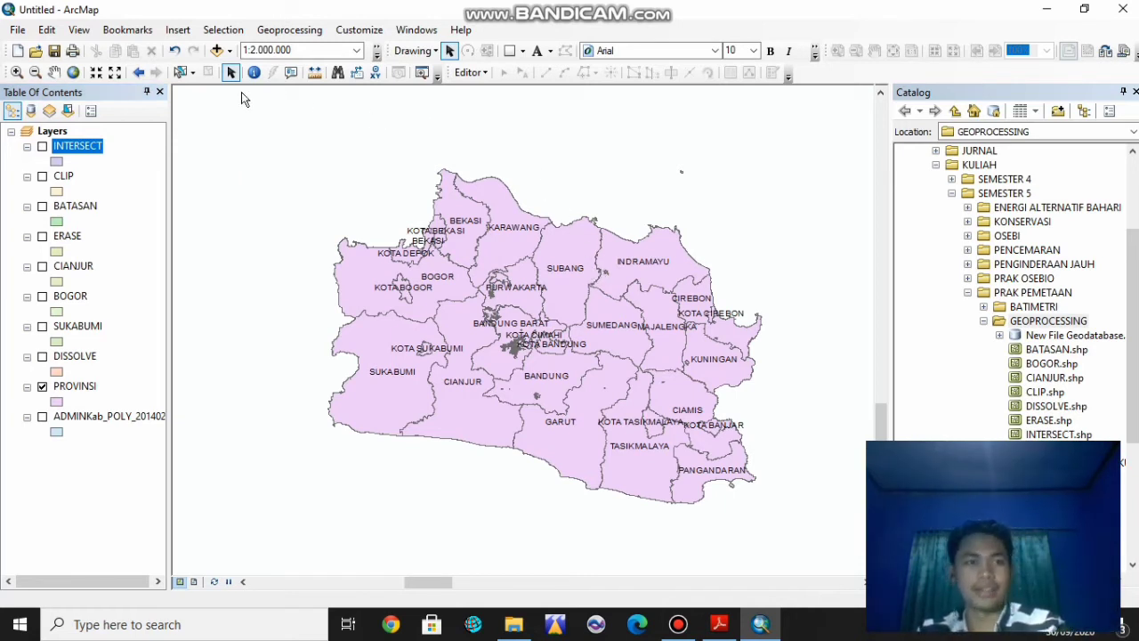
left_click(296, 32)
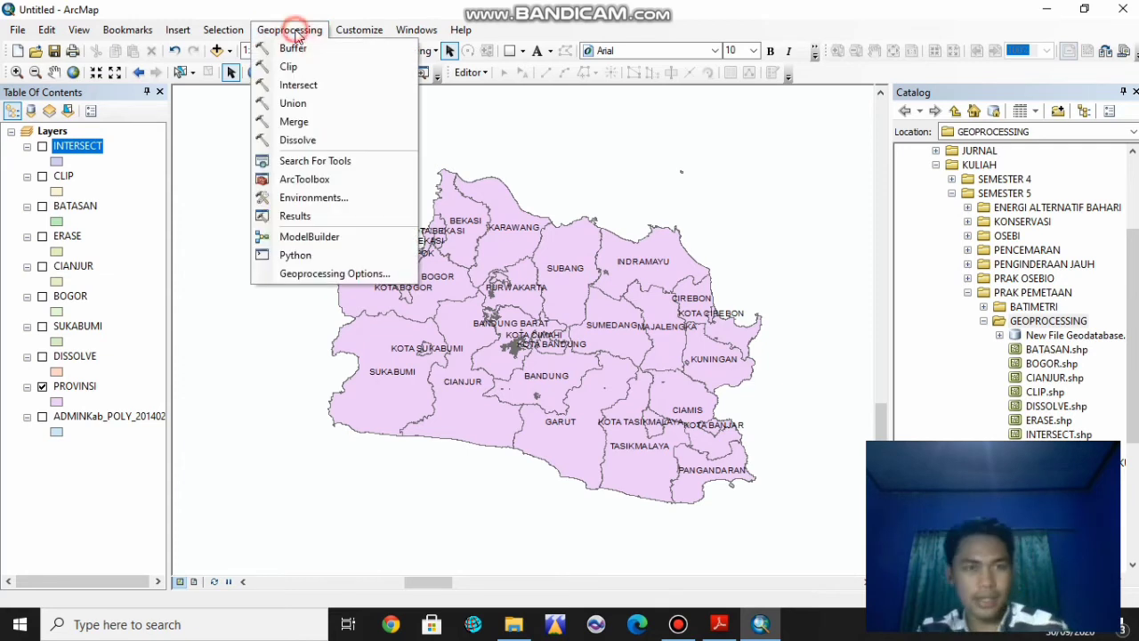
left_click(293, 104)
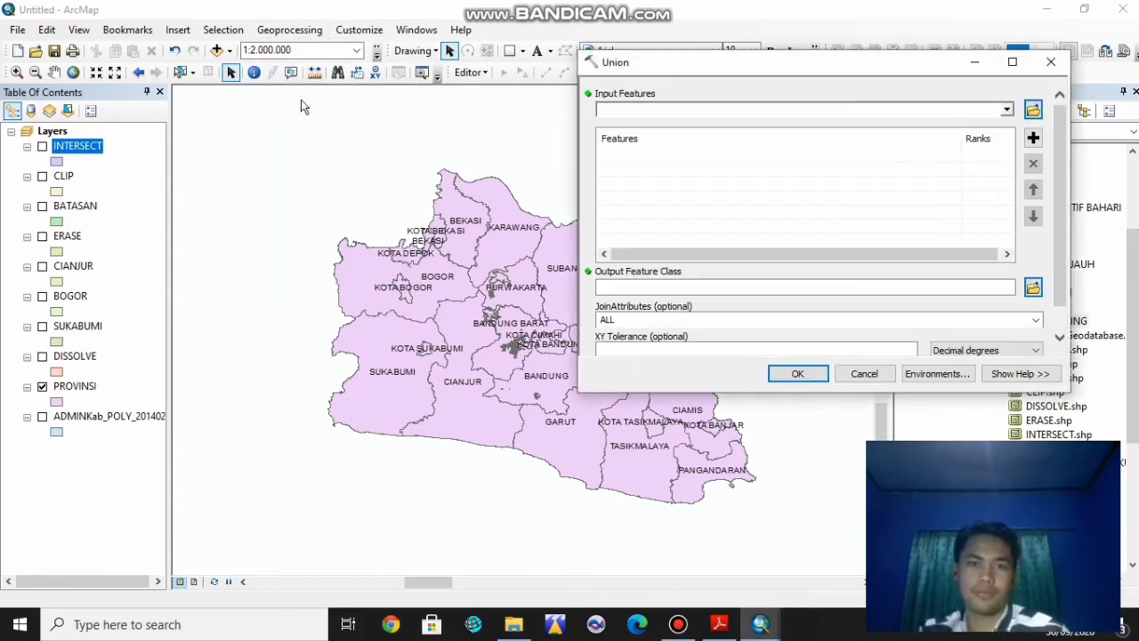
left_click(1007, 109)
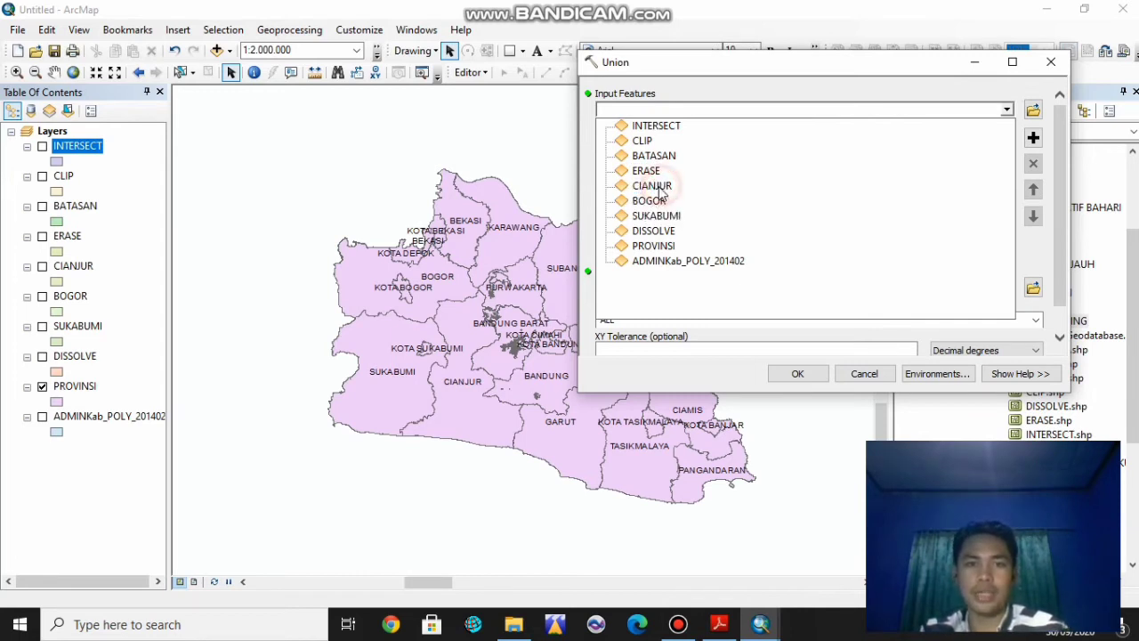
left_click(662, 187)
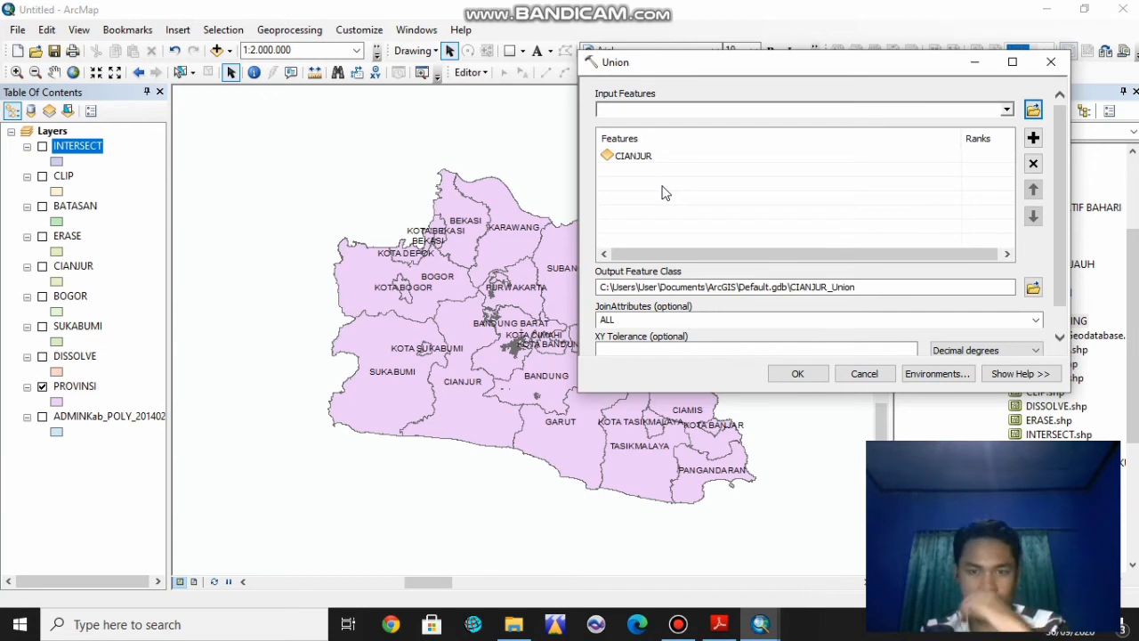
left_click(1005, 109)
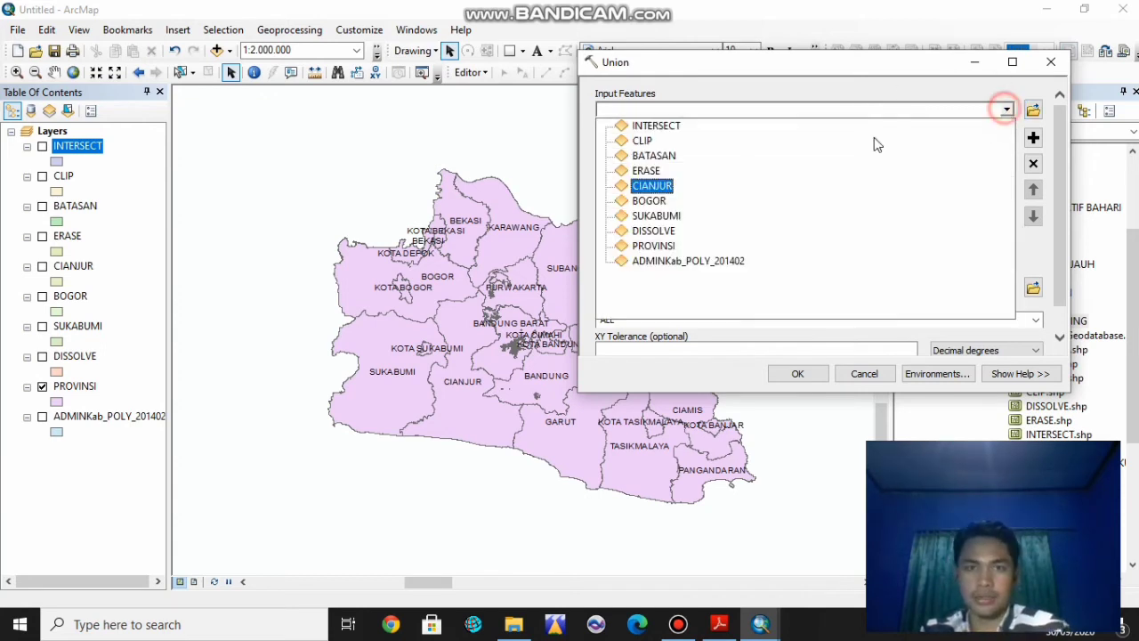
left_click(663, 201)
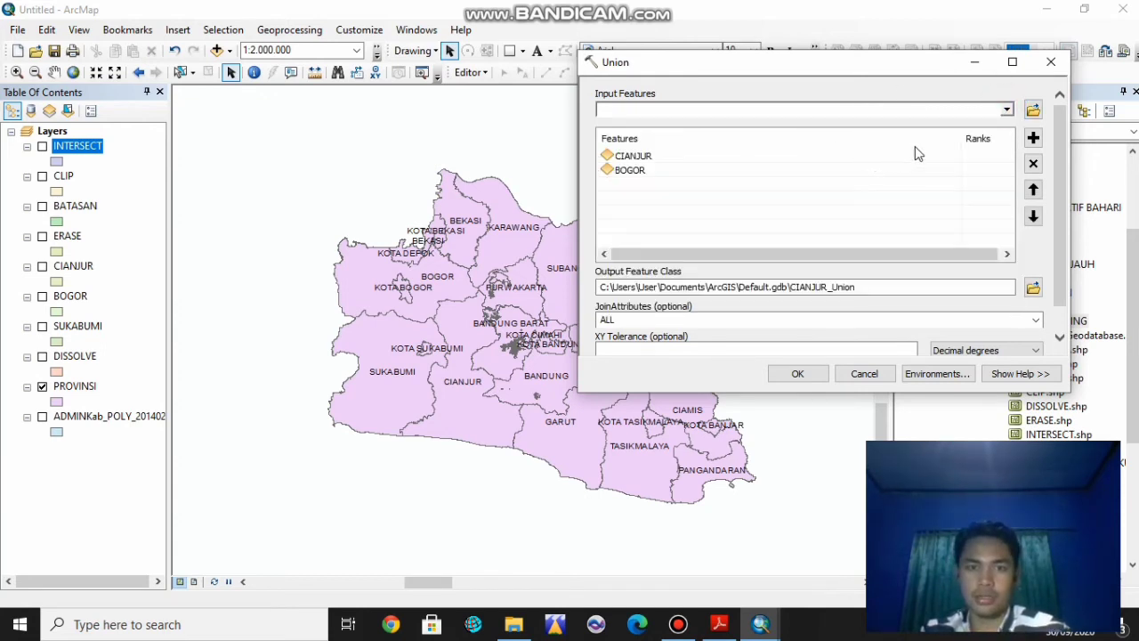
left_click(1005, 109)
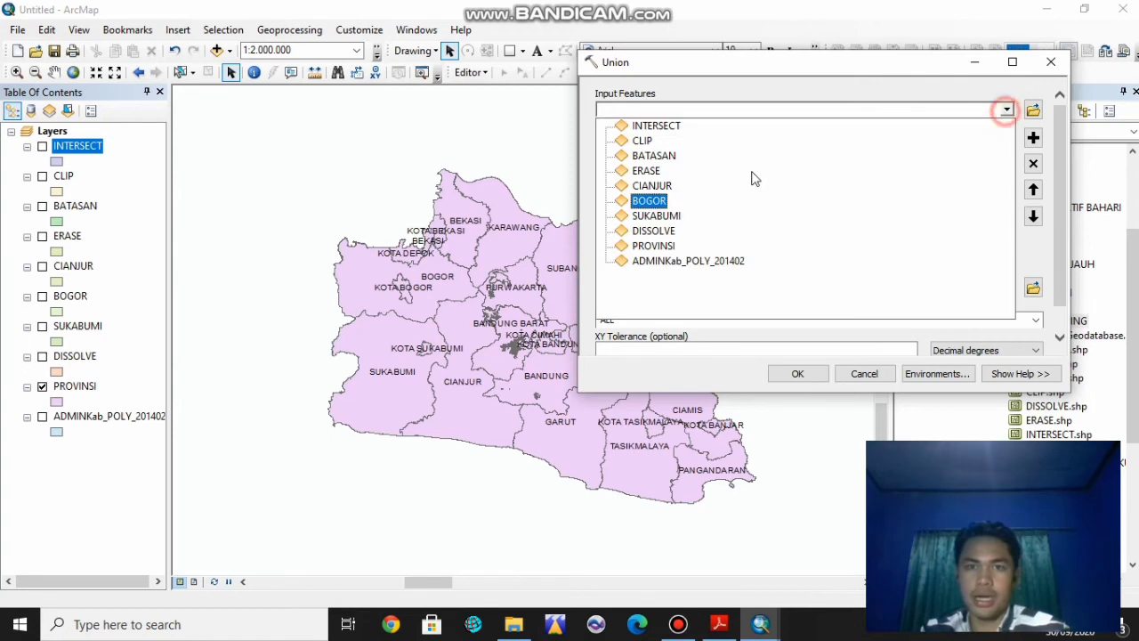
left_click(658, 216)
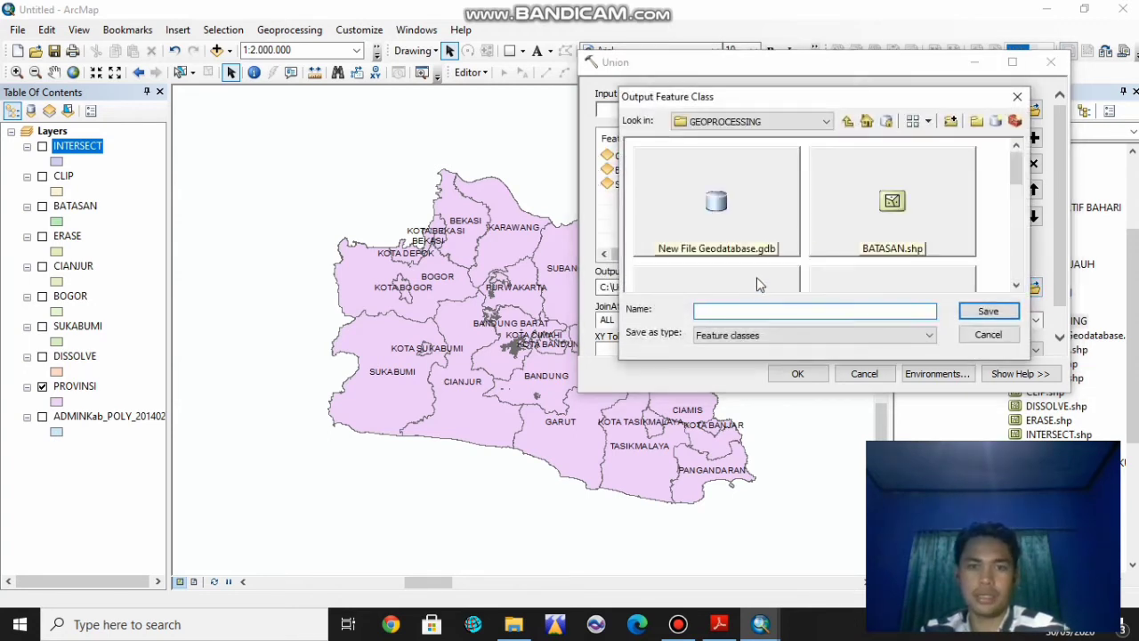
- Set the Union output to a feature class named UNION in the GEOPROCESSING folder and run the tool
type("UNION")
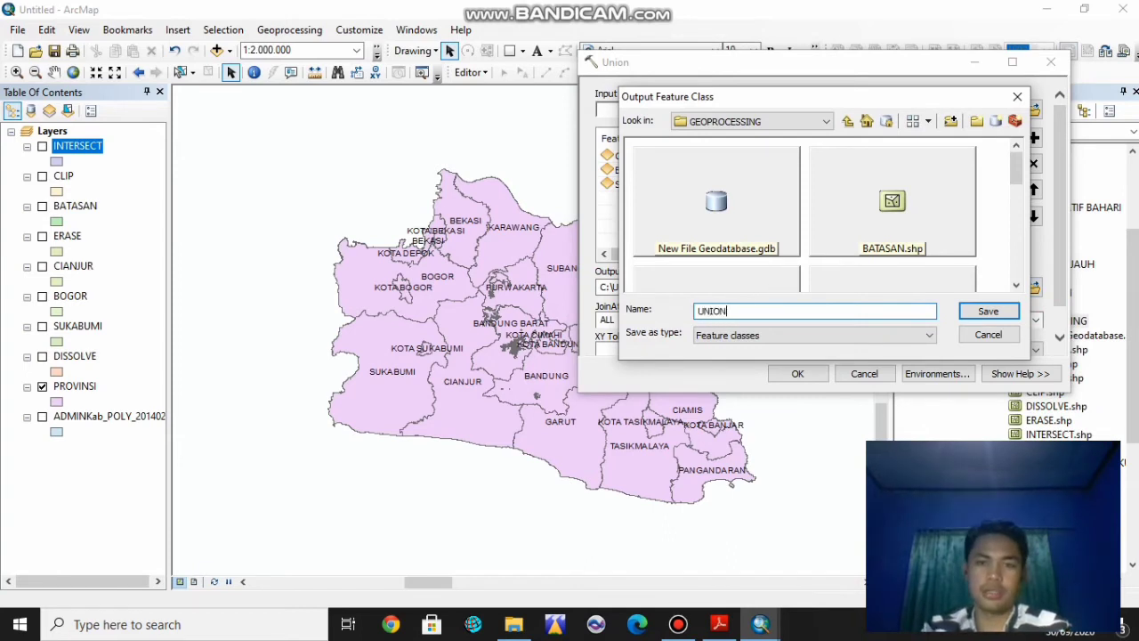
left_click(984, 312)
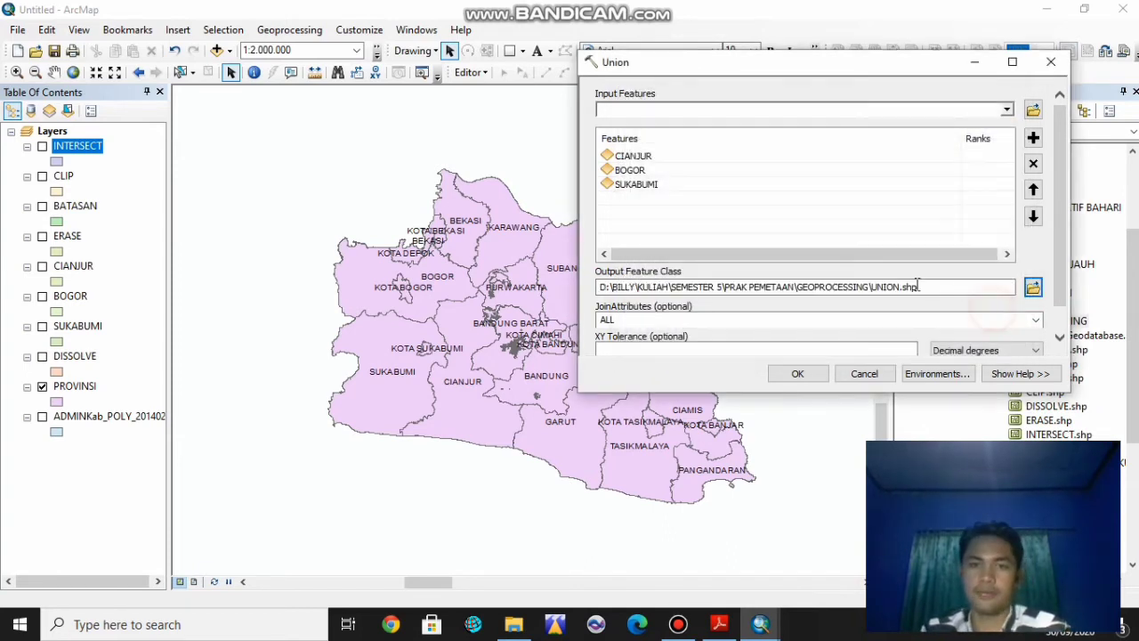
left_click(798, 374)
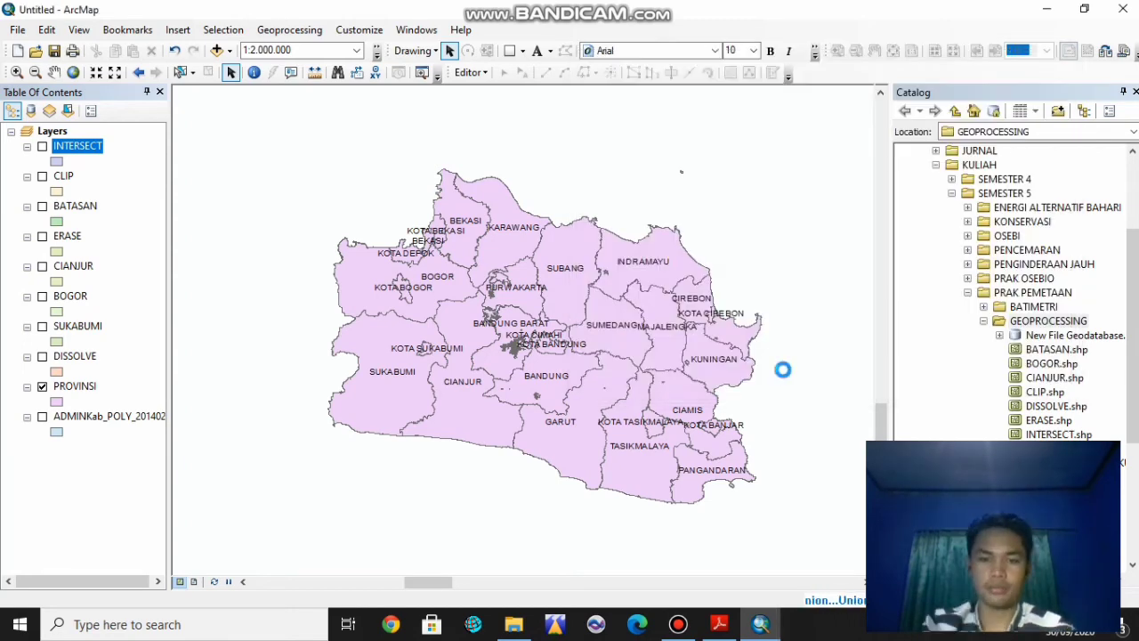
left_click(737, 505)
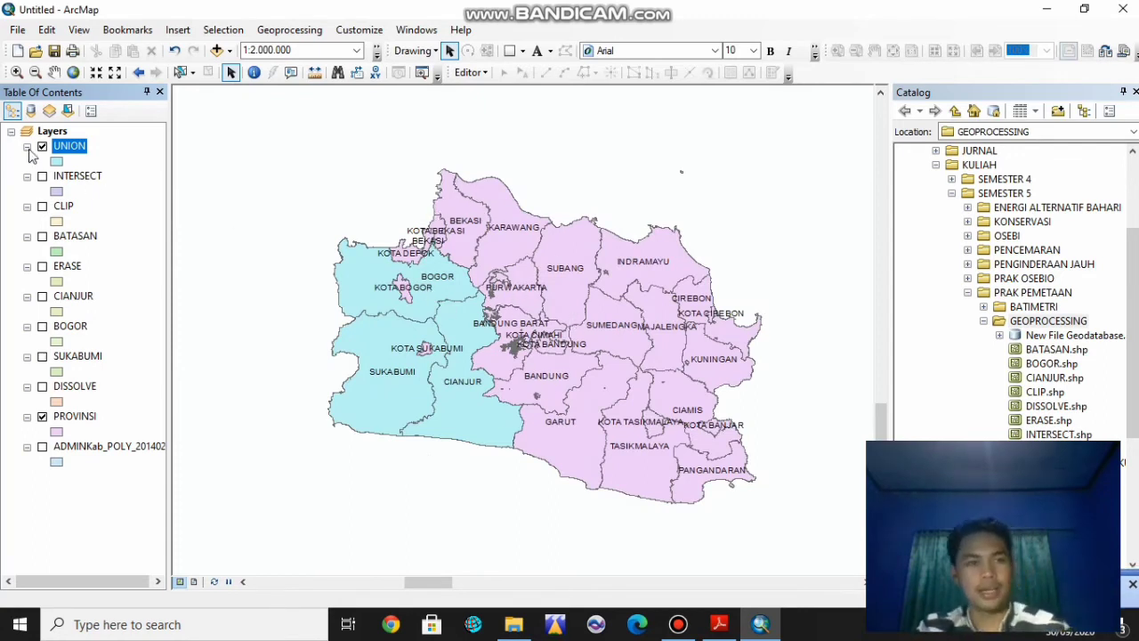
- View the UNION layer alone by hiding PROVINSI, and switch back to showing only PROVINSI with UNION hidden
left_click(42, 418)
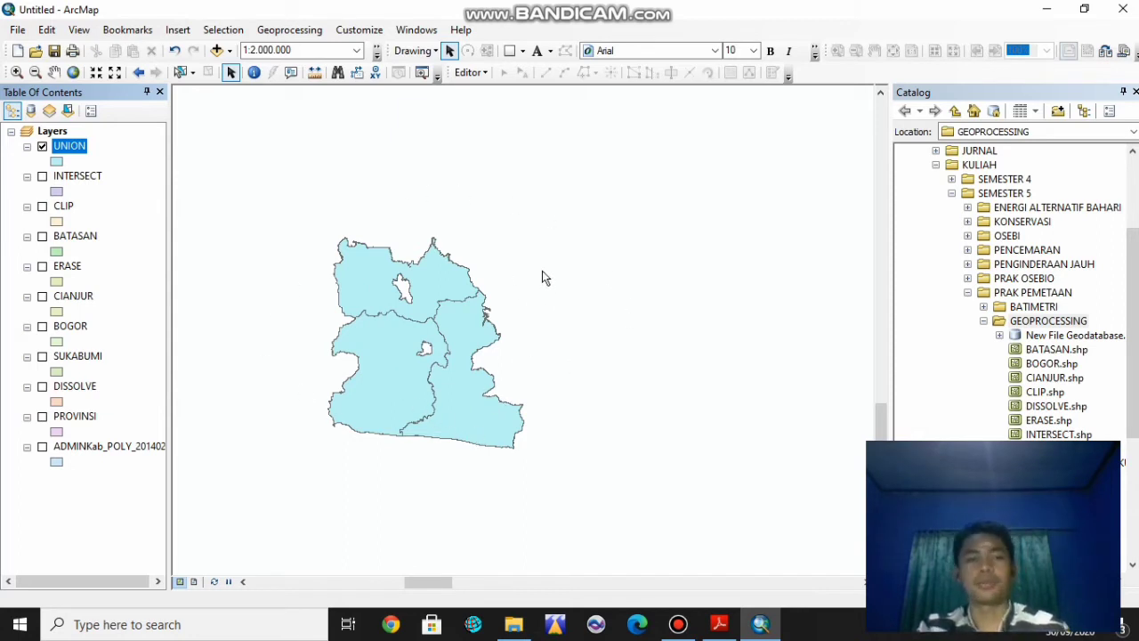
left_click(42, 416)
left_click(42, 147)
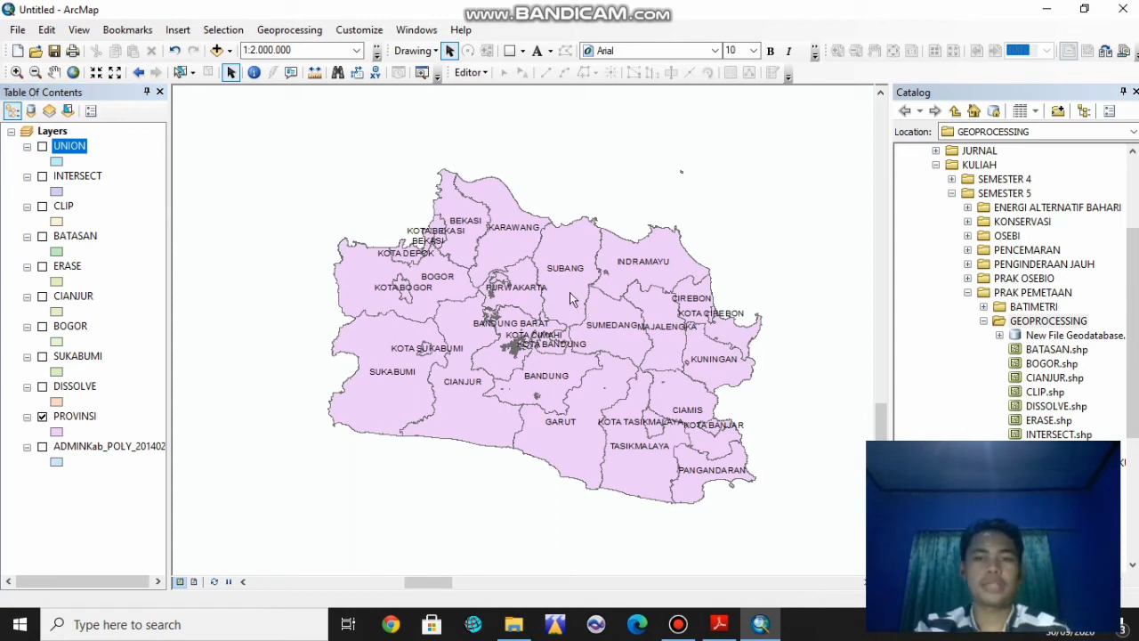
left_click(294, 32)
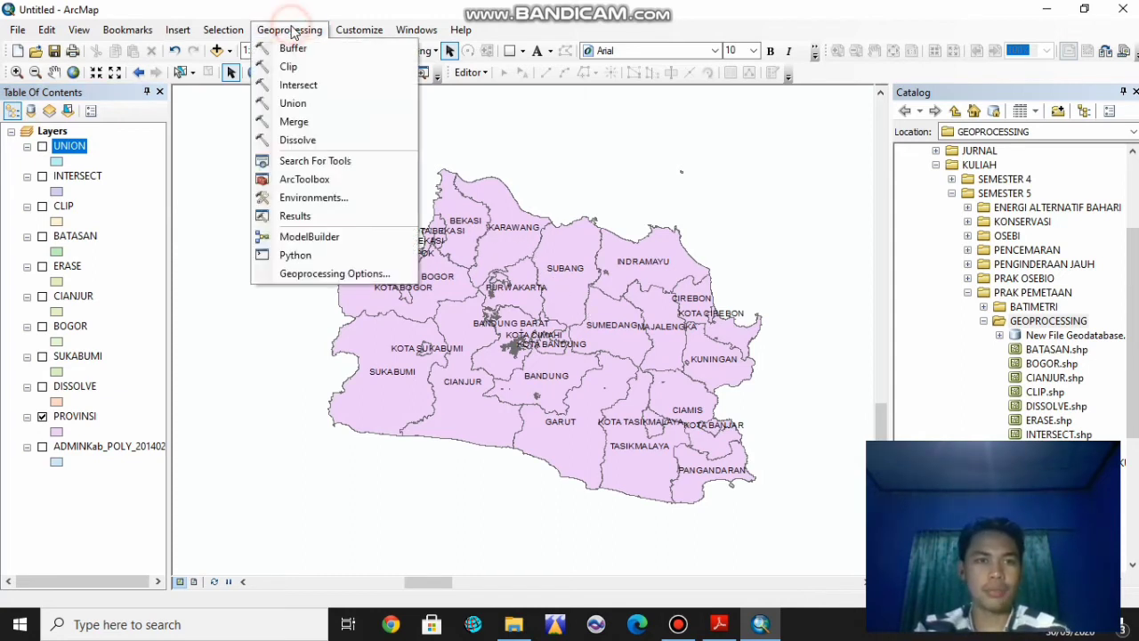
left_click(335, 53)
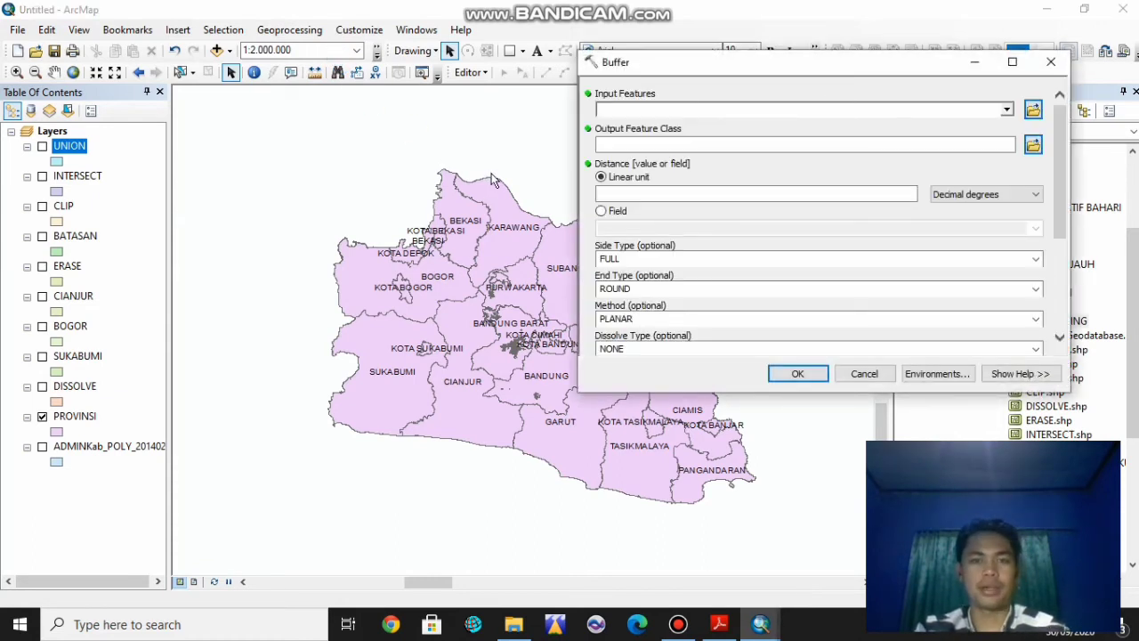
left_click(863, 374)
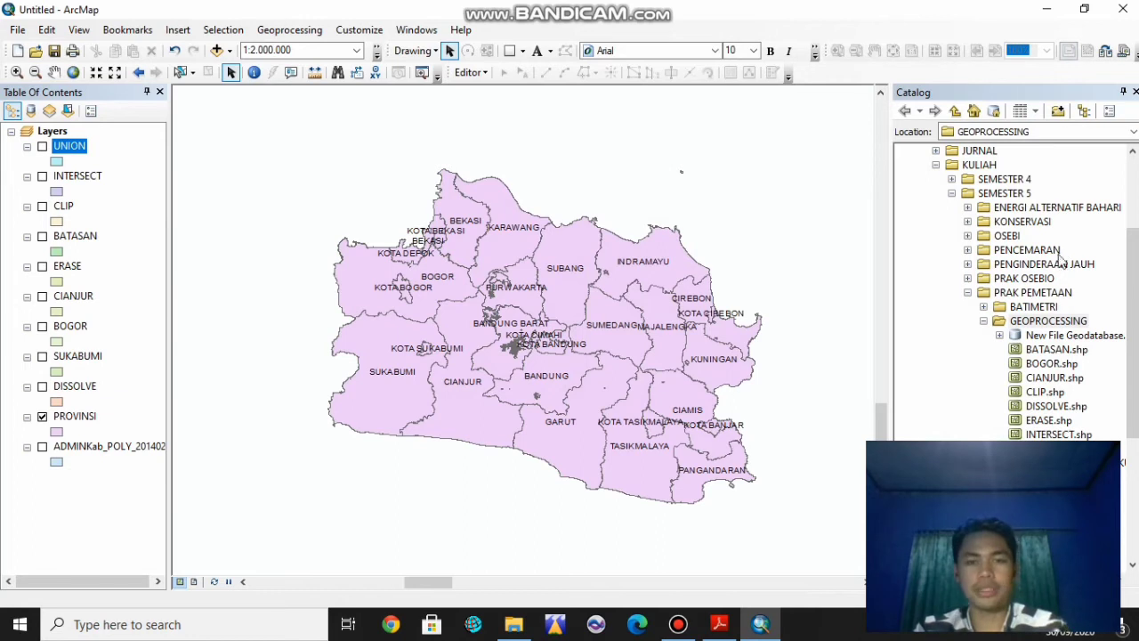
- Start a new shapefile named LINE BUFFER in the GEOPROCESSING folder with Polyline as its feature type
left_click(1067, 322)
right_click(1068, 323)
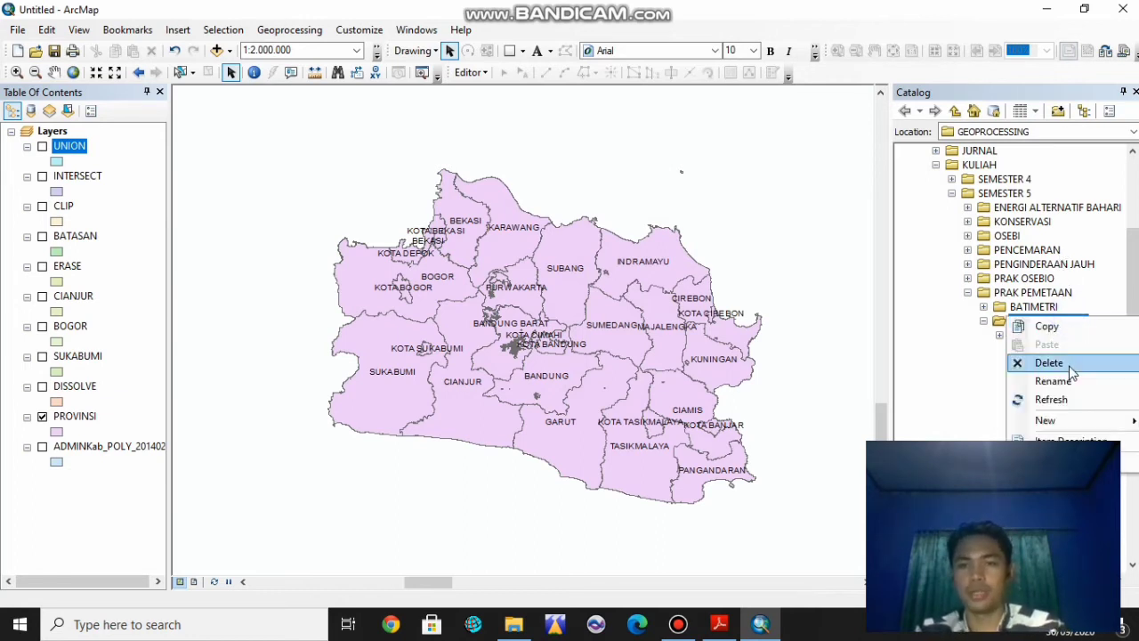
mouse_move(1068, 420)
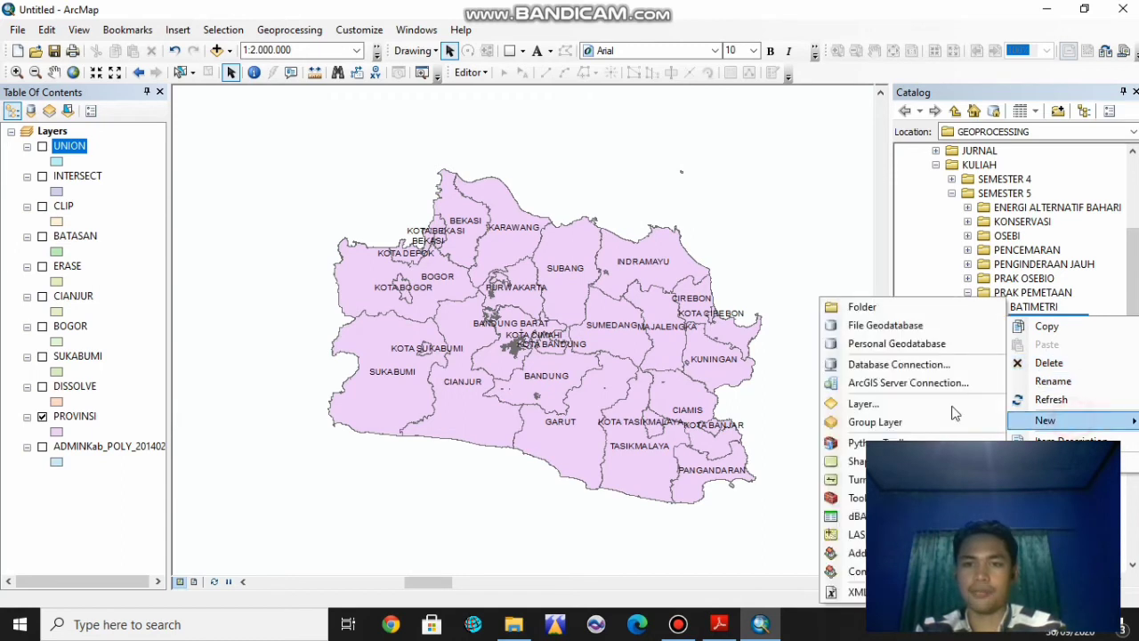
left_click(859, 461)
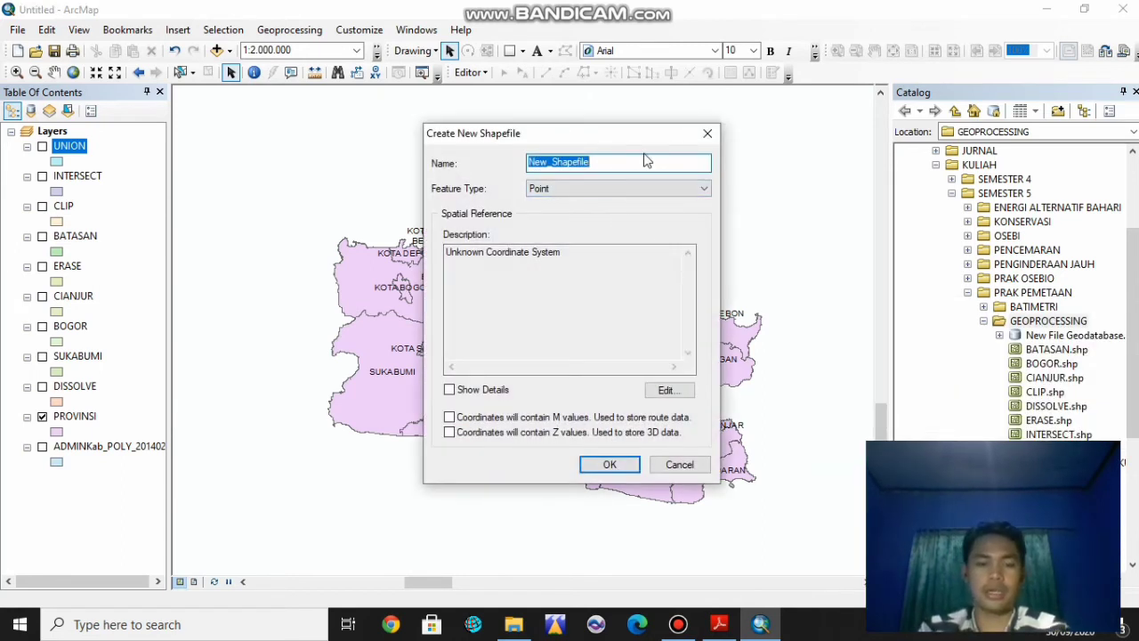
type("LINE BUFFER")
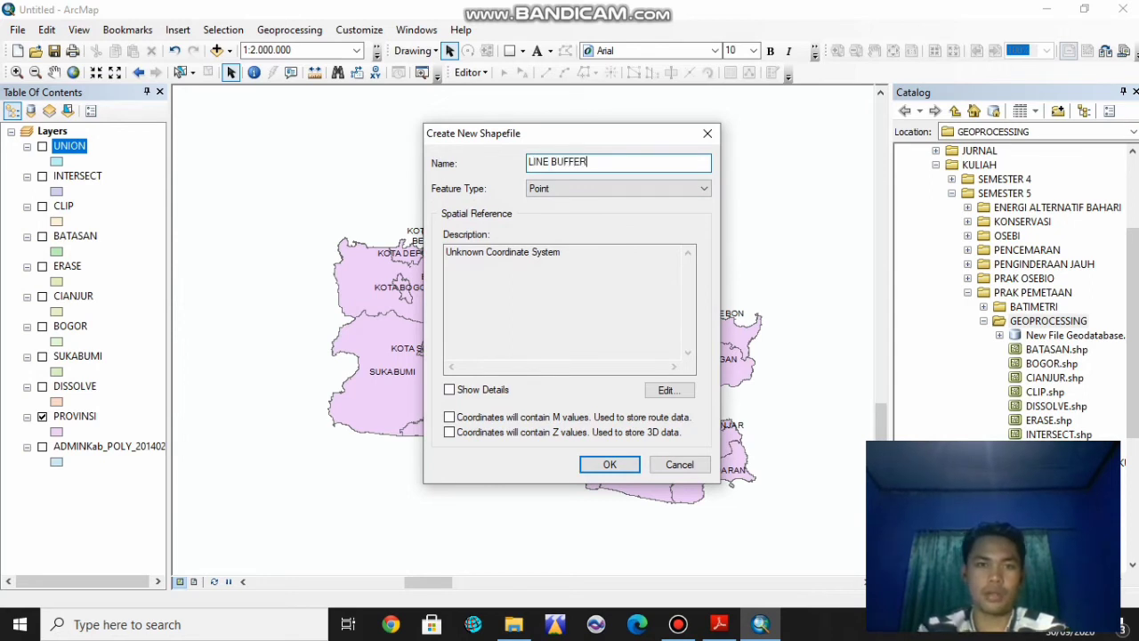
left_click(643, 191)
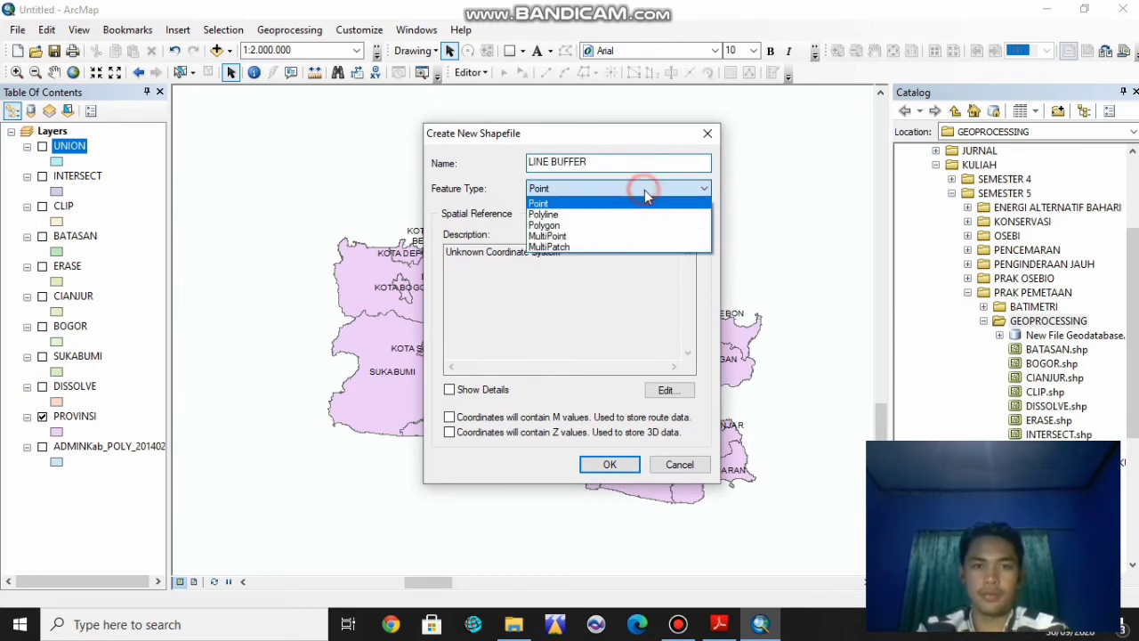
left_click(636, 217)
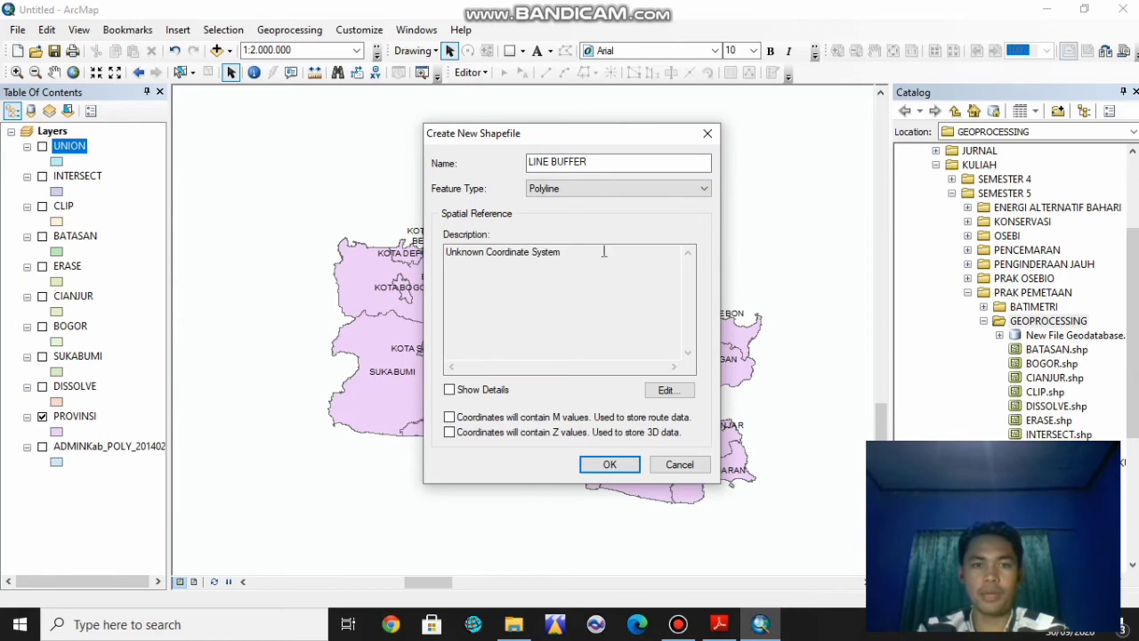
- Assign the WGS 1984 coordinate system to the new shapefile and create it
left_click(668, 390)
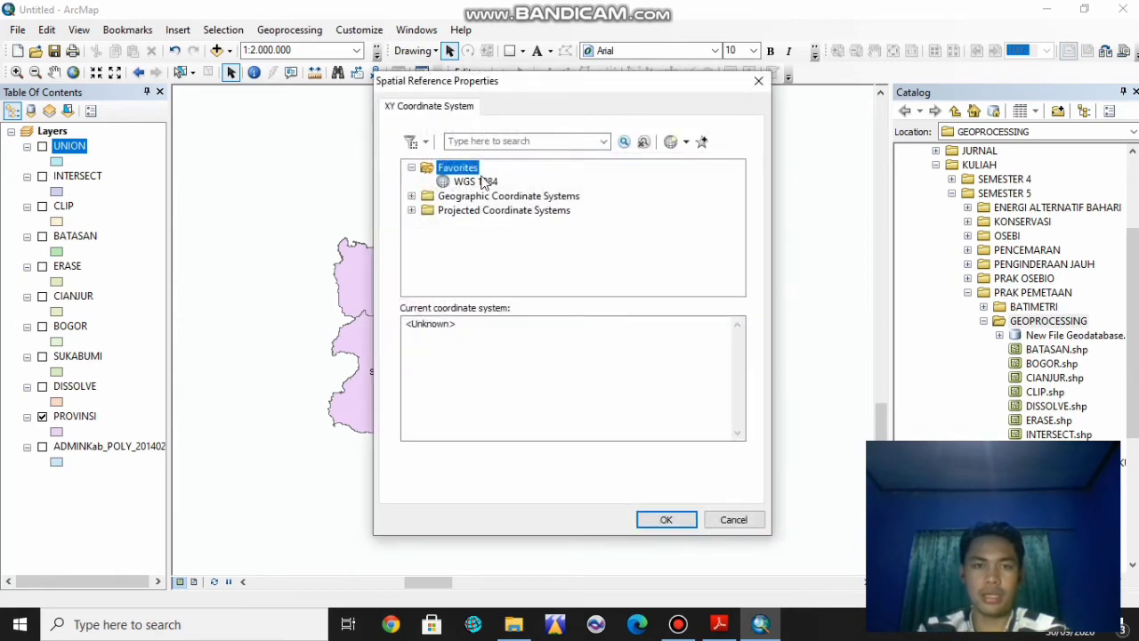
left_click(484, 182)
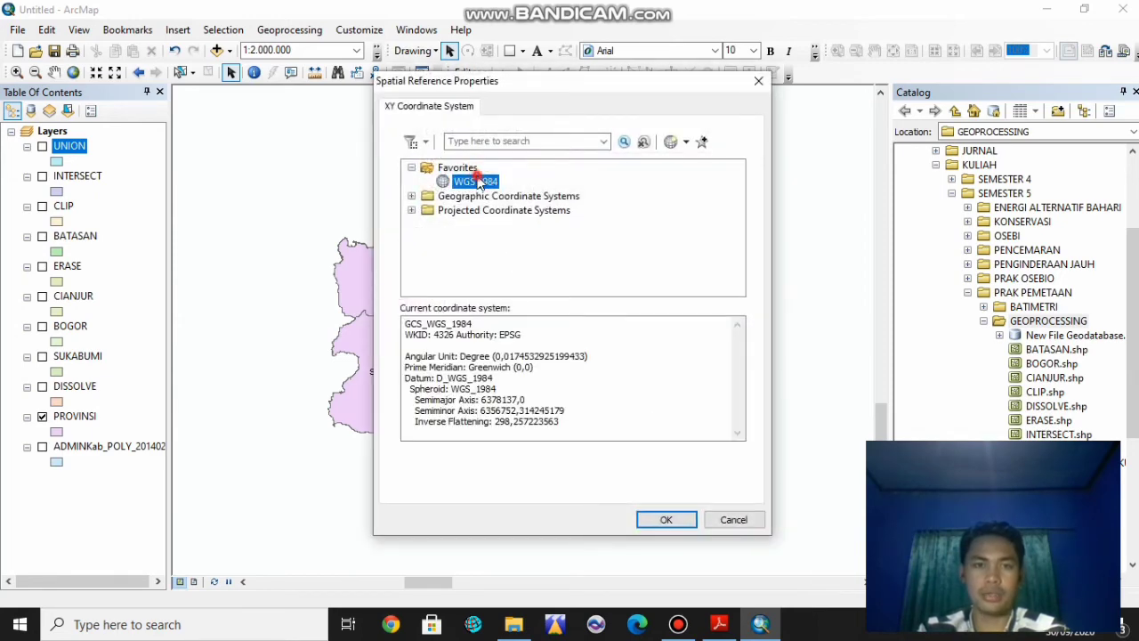
left_click(674, 523)
left_click(611, 465)
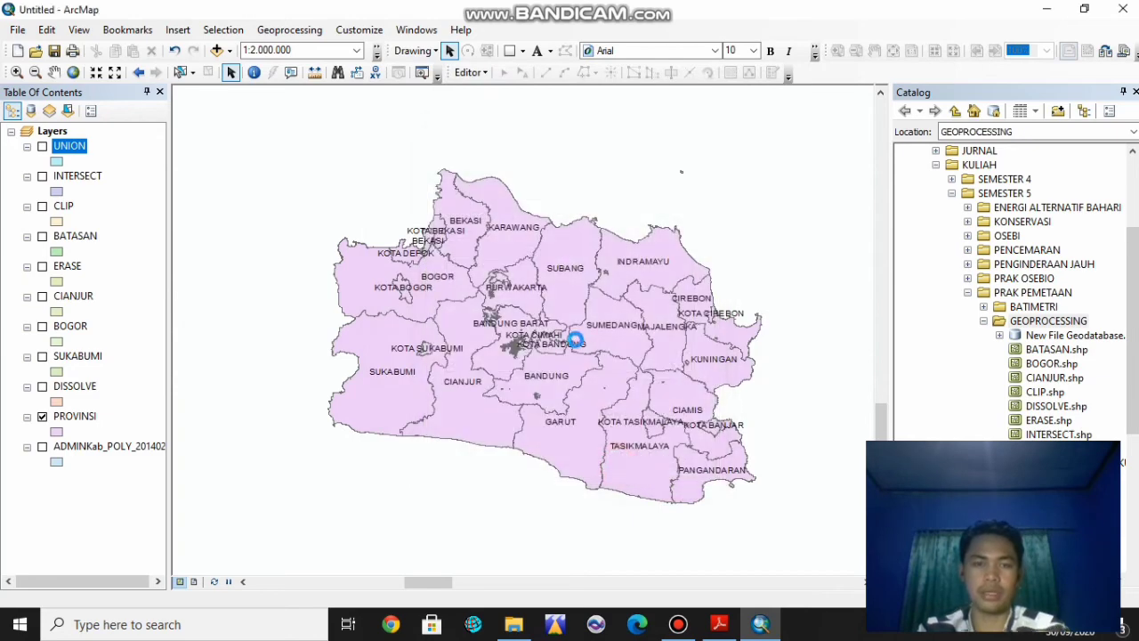
- Start an edit session on the LINE BUFFER layer
left_click(469, 73)
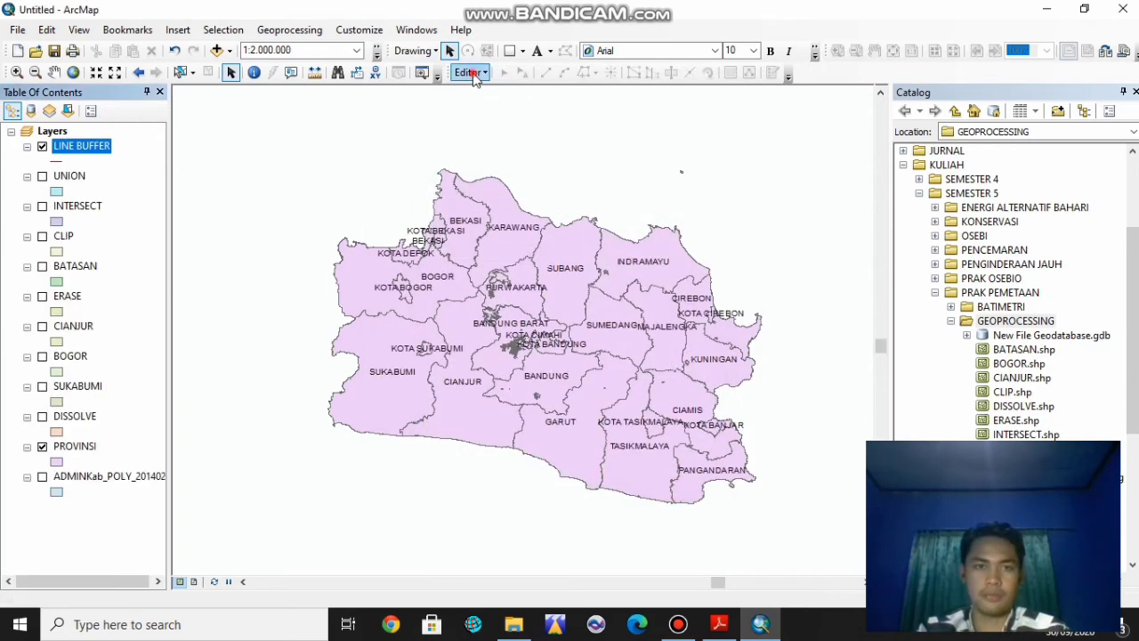
left_click(499, 100)
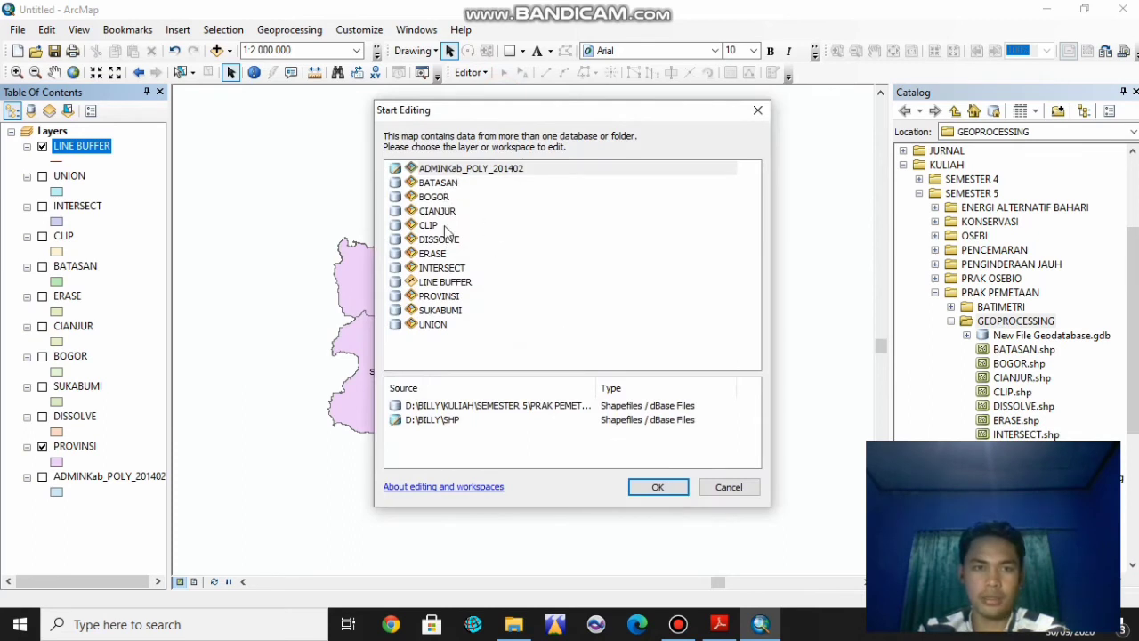
left_click(445, 282)
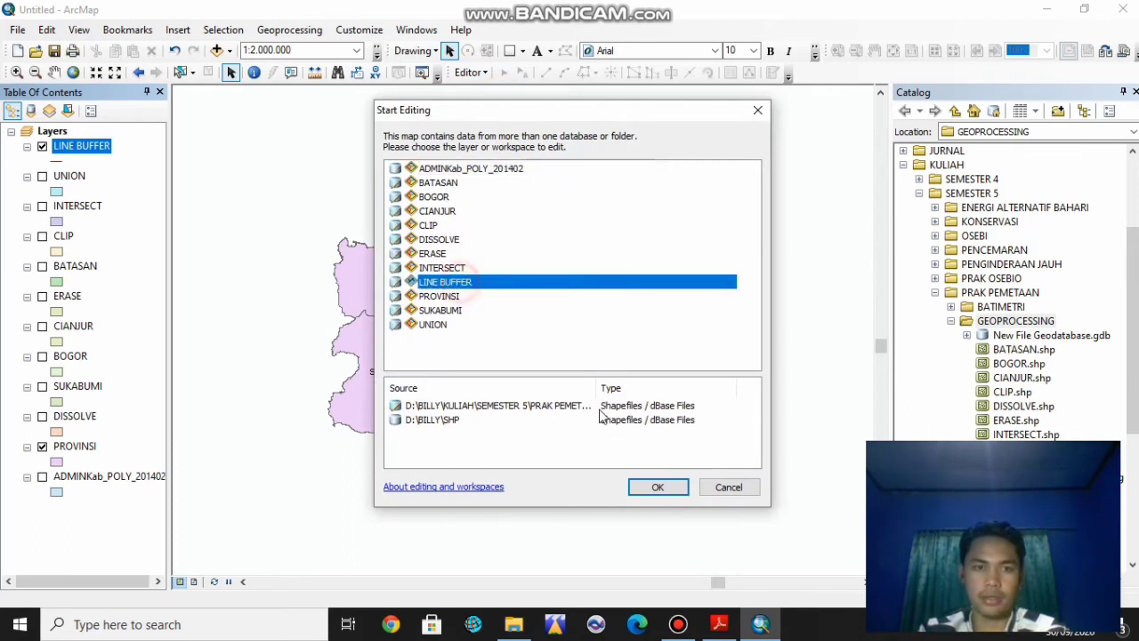
left_click(657, 487)
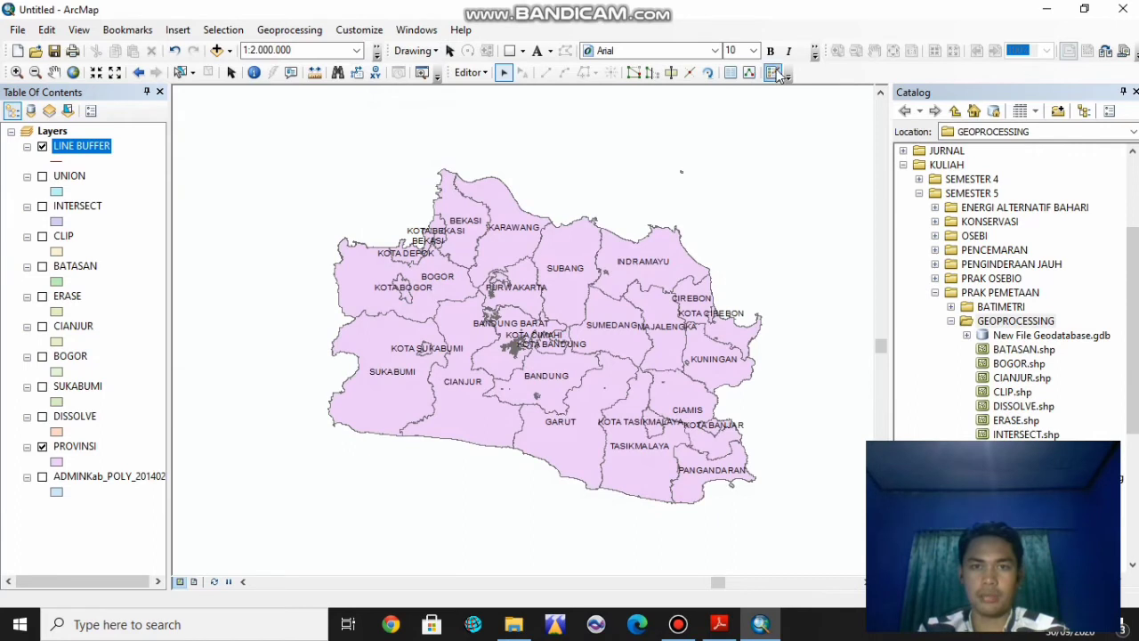
- Draw a straight LINE BUFFER feature from southern SUKABUMI into southern CIANJUR, about 0.354 long
left_click(773, 73)
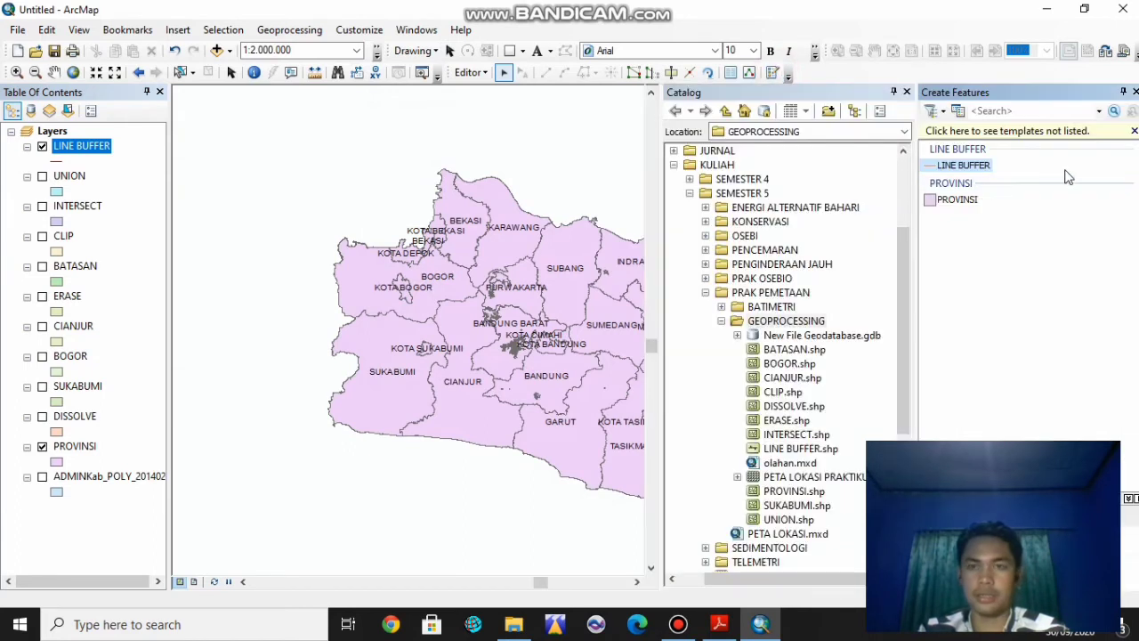
left_click(963, 165)
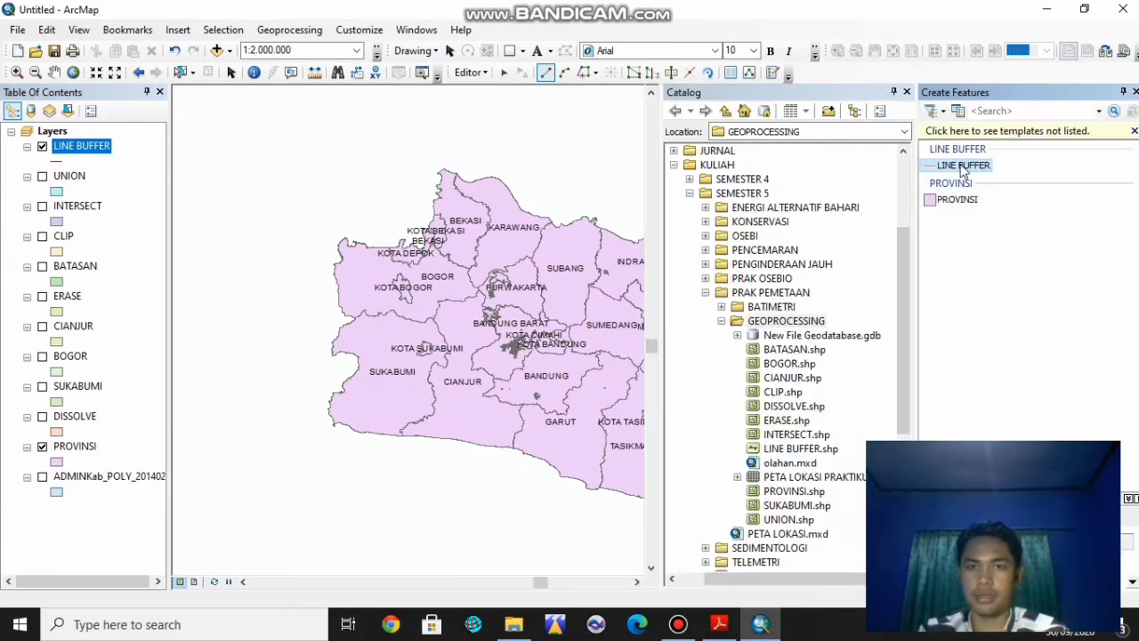
left_click(1134, 93)
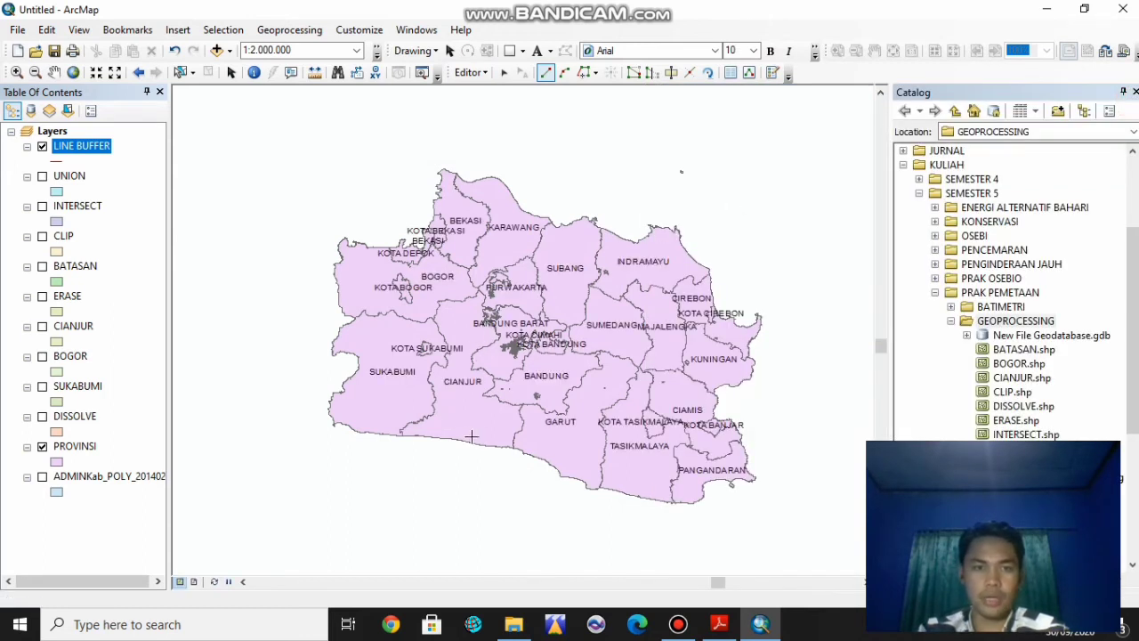
left_click(411, 390)
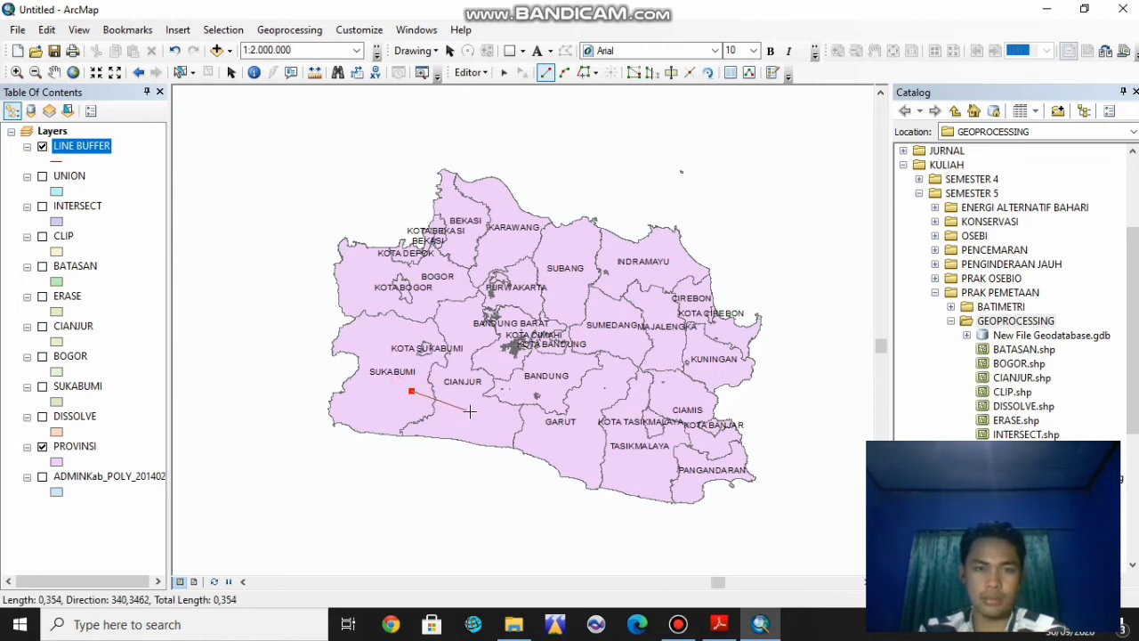
double_click(470, 411)
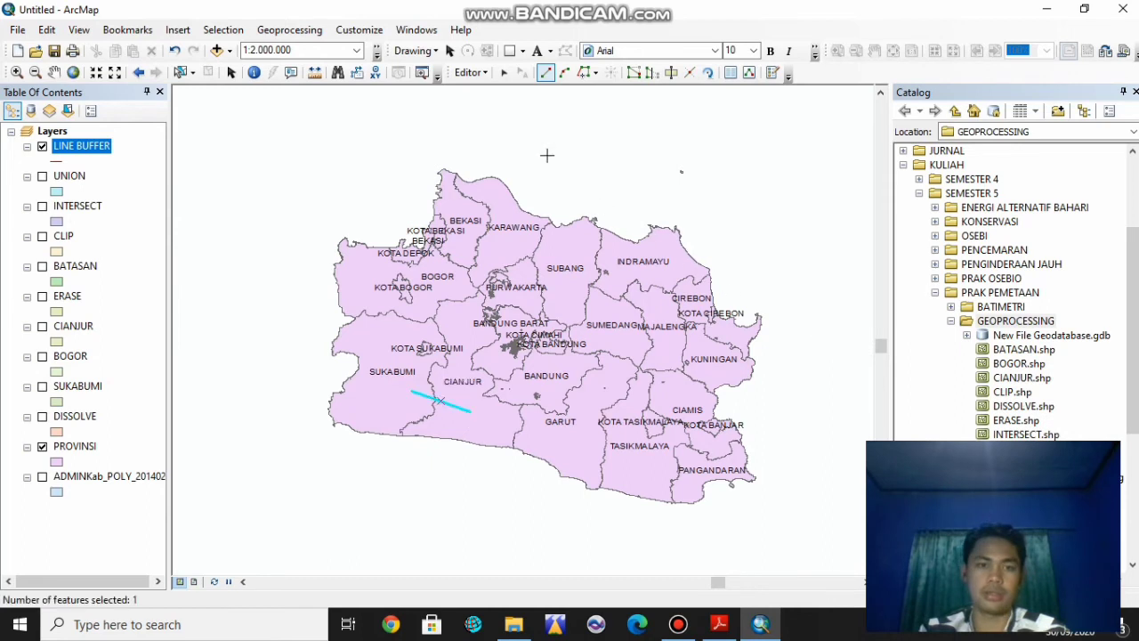
- Save the edits to the LINE BUFFER layer and end the edit session
left_click(470, 72)
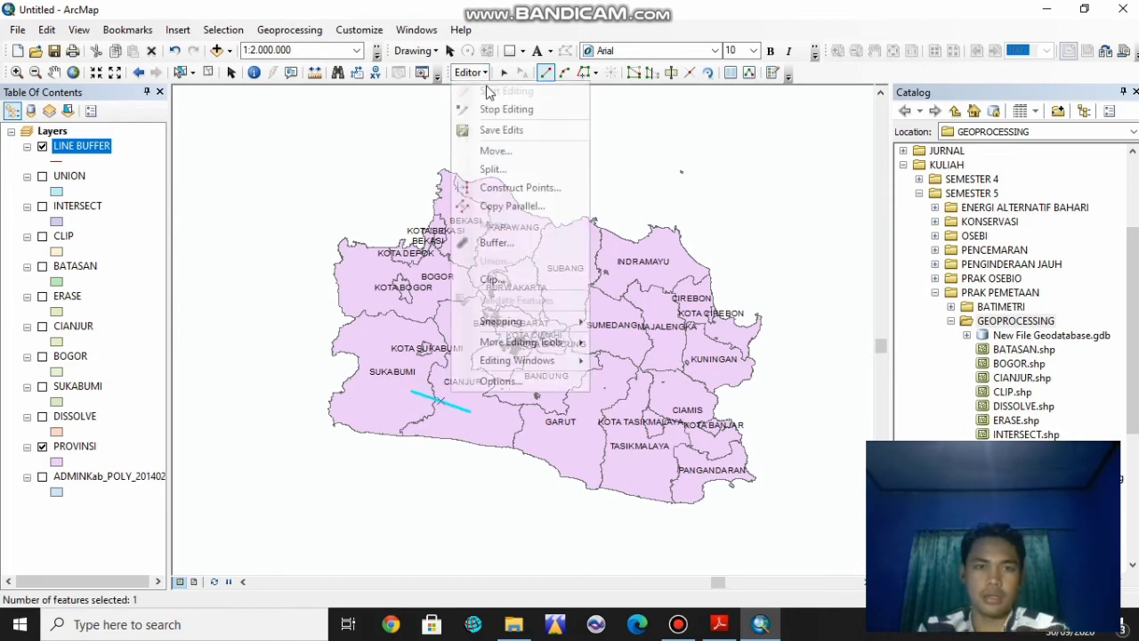
left_click(500, 129)
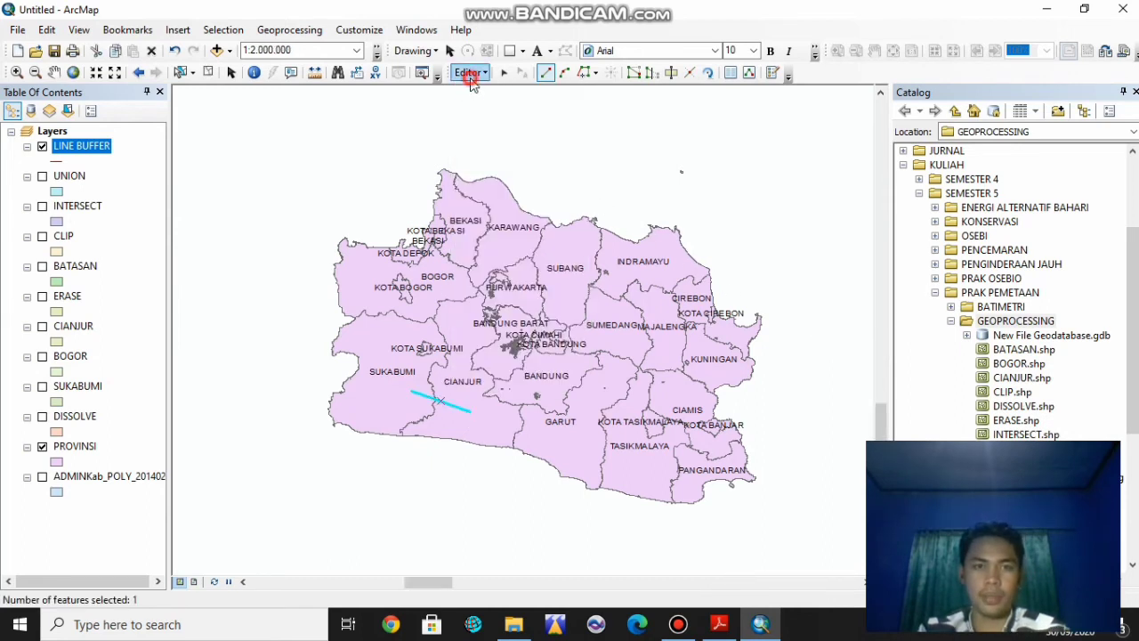
left_click(469, 72)
left_click(499, 111)
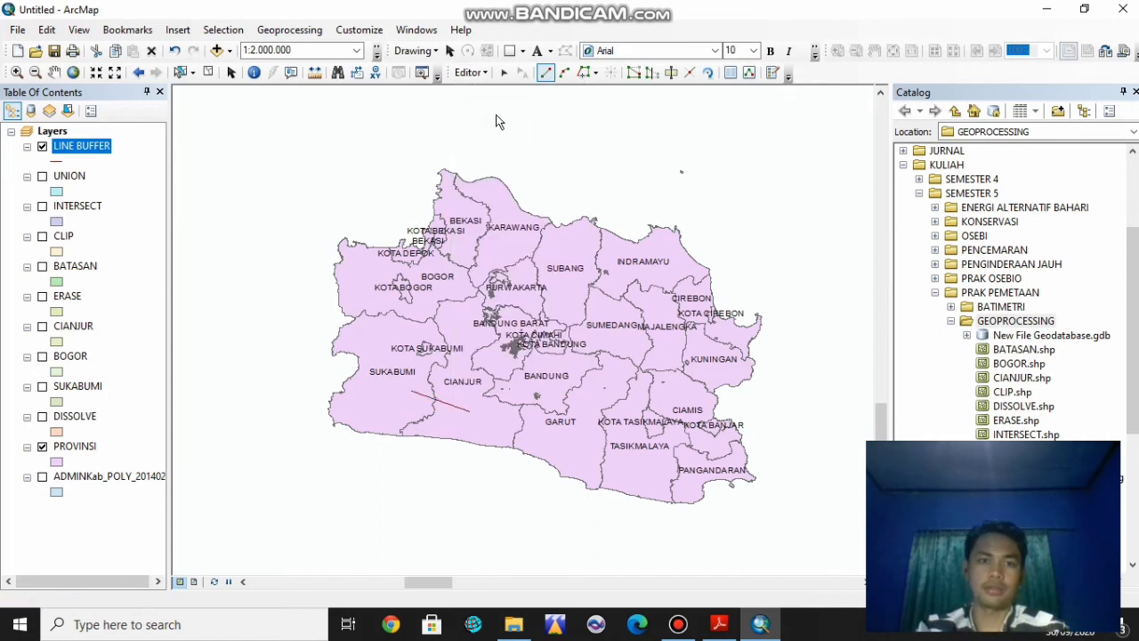
- Set up the Buffer tool with LINE BUFFER as input and an output feature class named BUFFER in the GEOPROCESSING folder
left_click(290, 32)
left_click(293, 49)
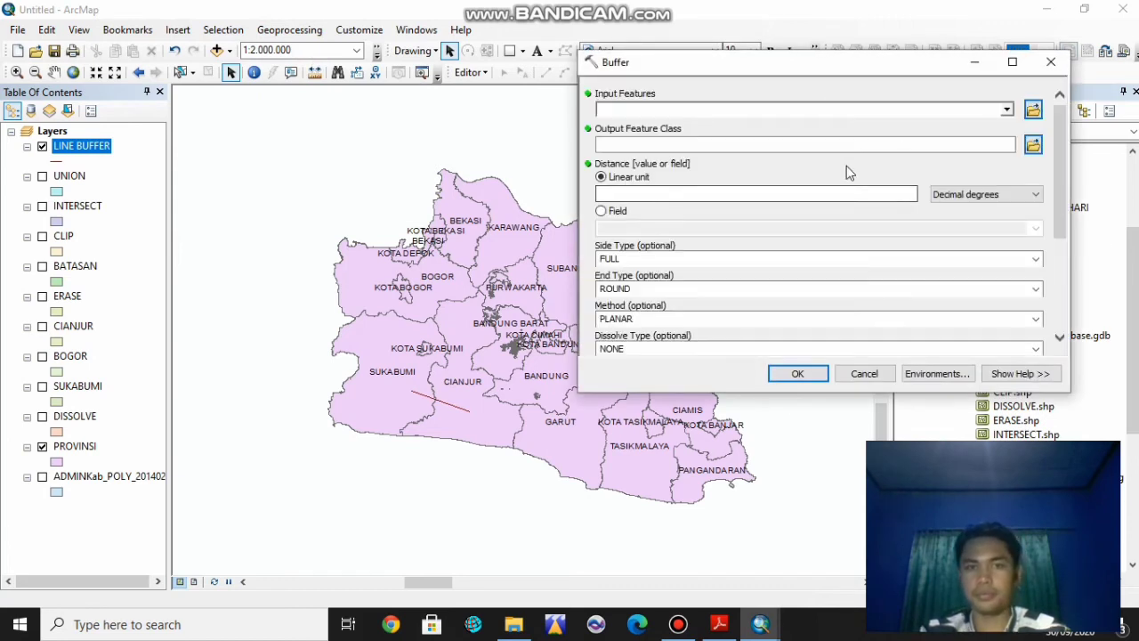
left_click(1007, 109)
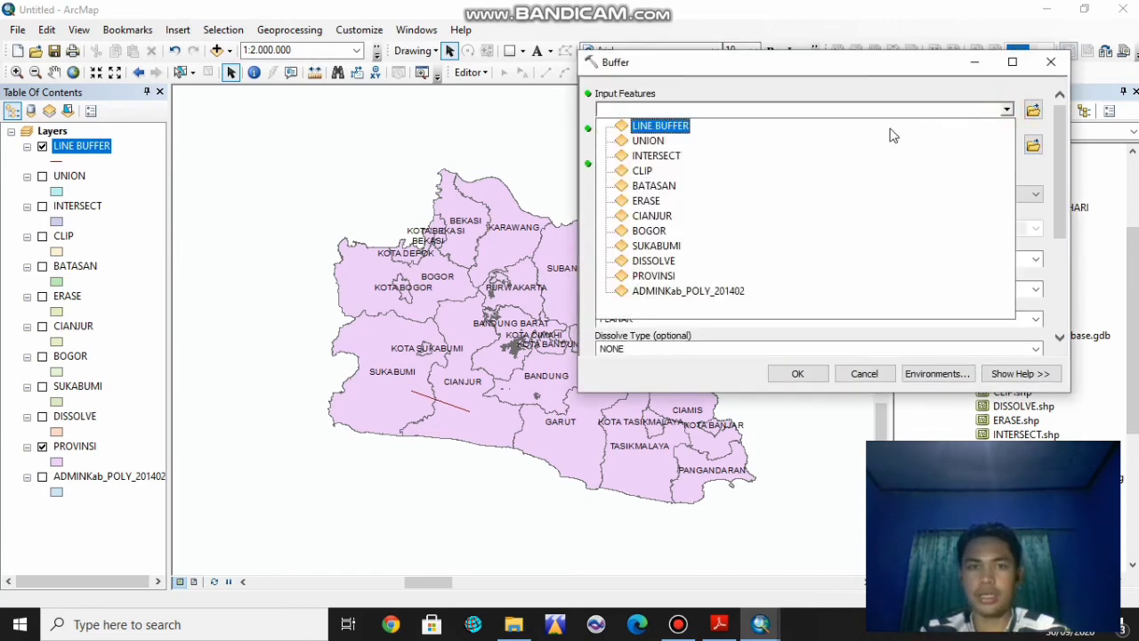
left_click(666, 126)
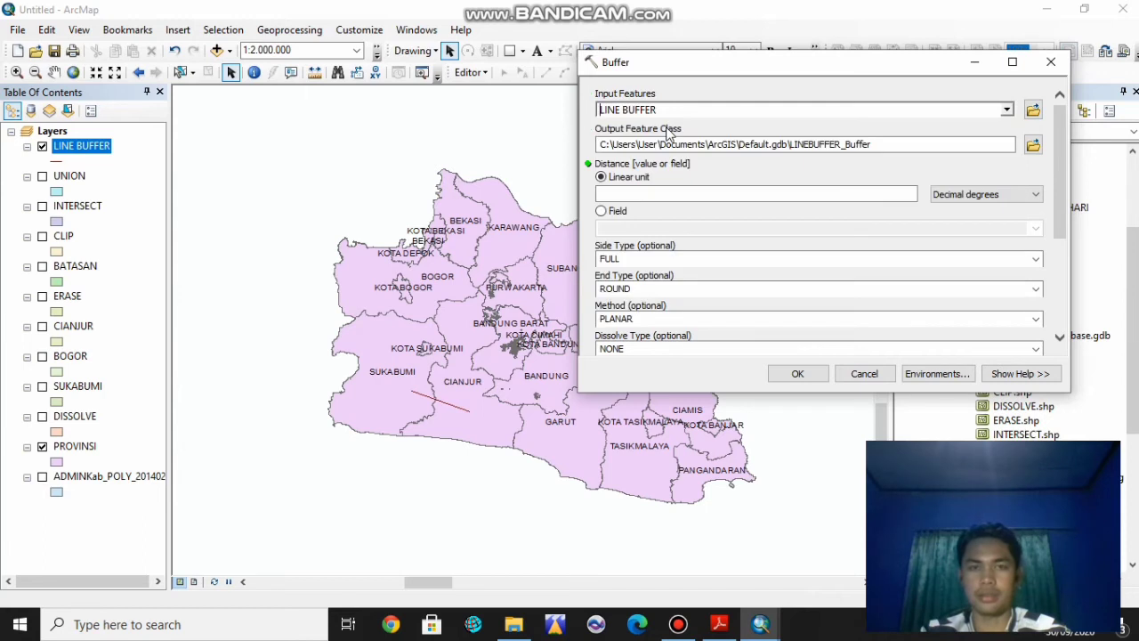
left_click(1033, 144)
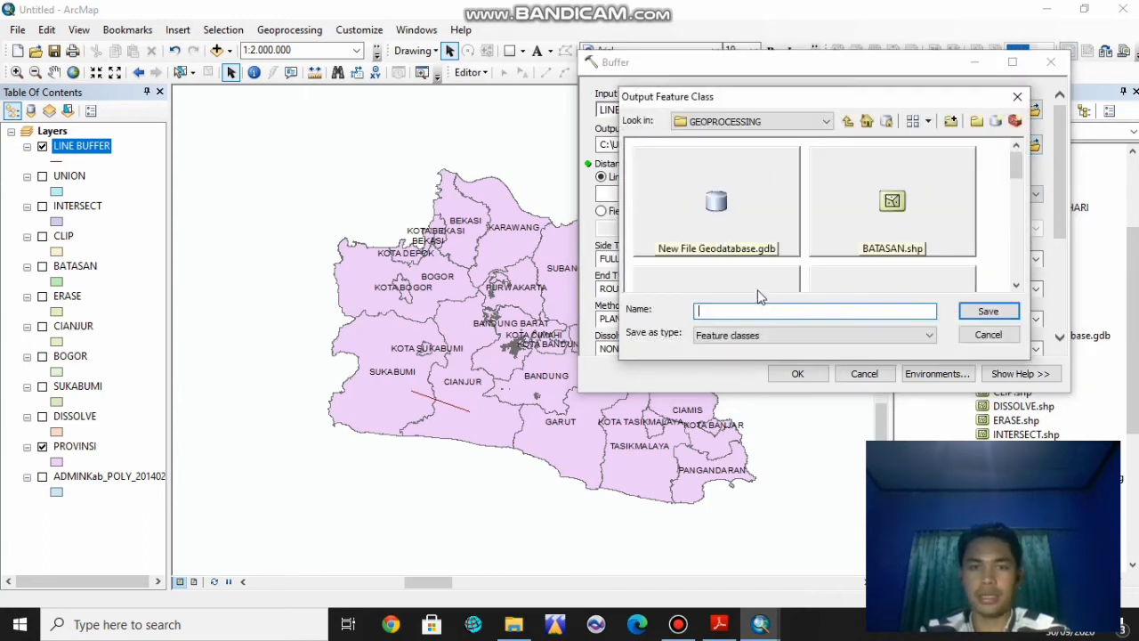
type("BUFFER")
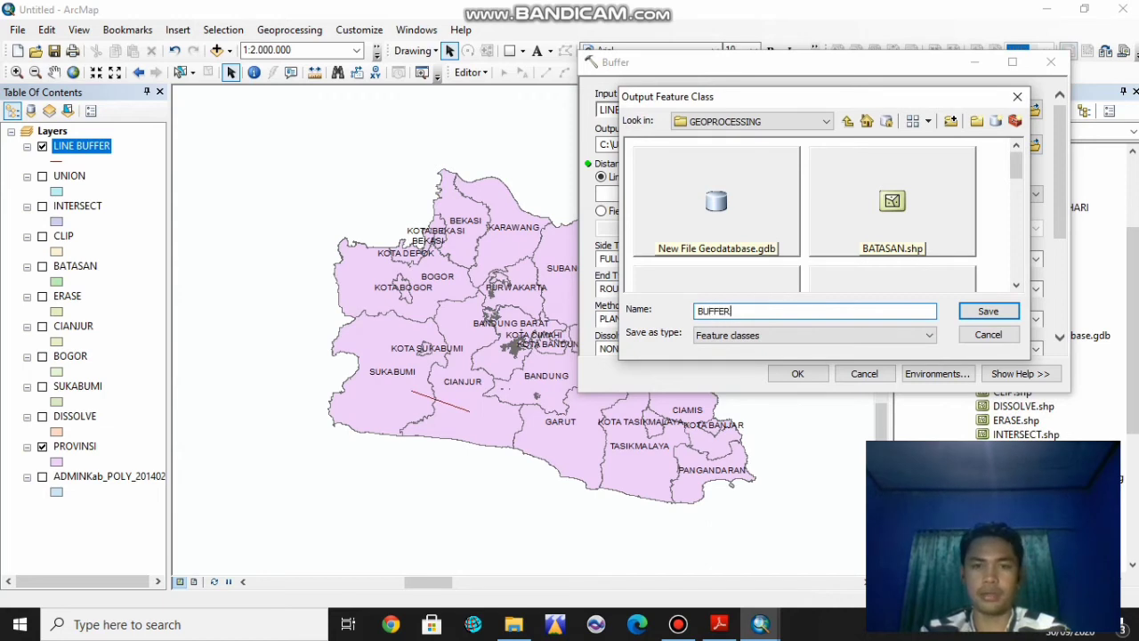
left_click(1000, 312)
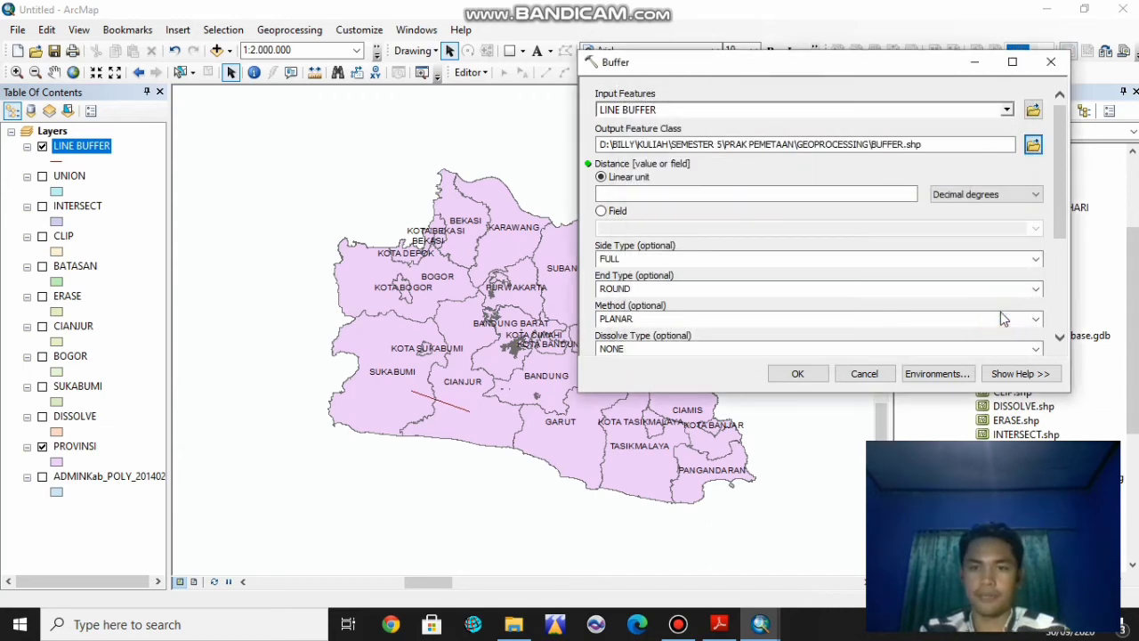
- Set the buffer distance to 20 kilometers and run the Buffer tool with the remaining options at their defaults
left_click(799, 197)
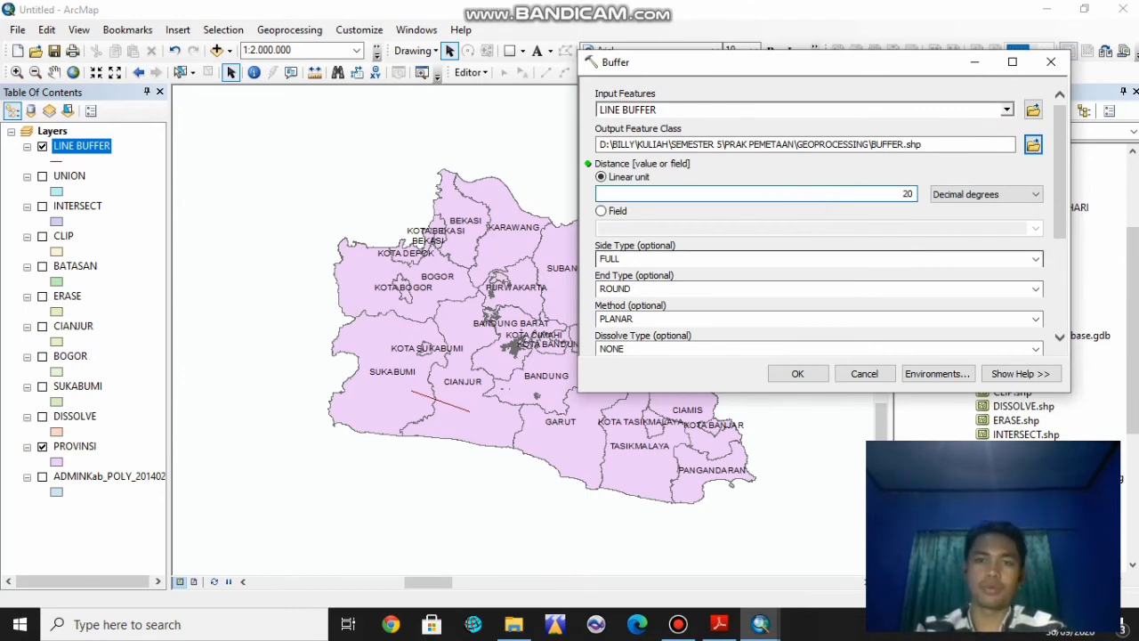
left_click(994, 197)
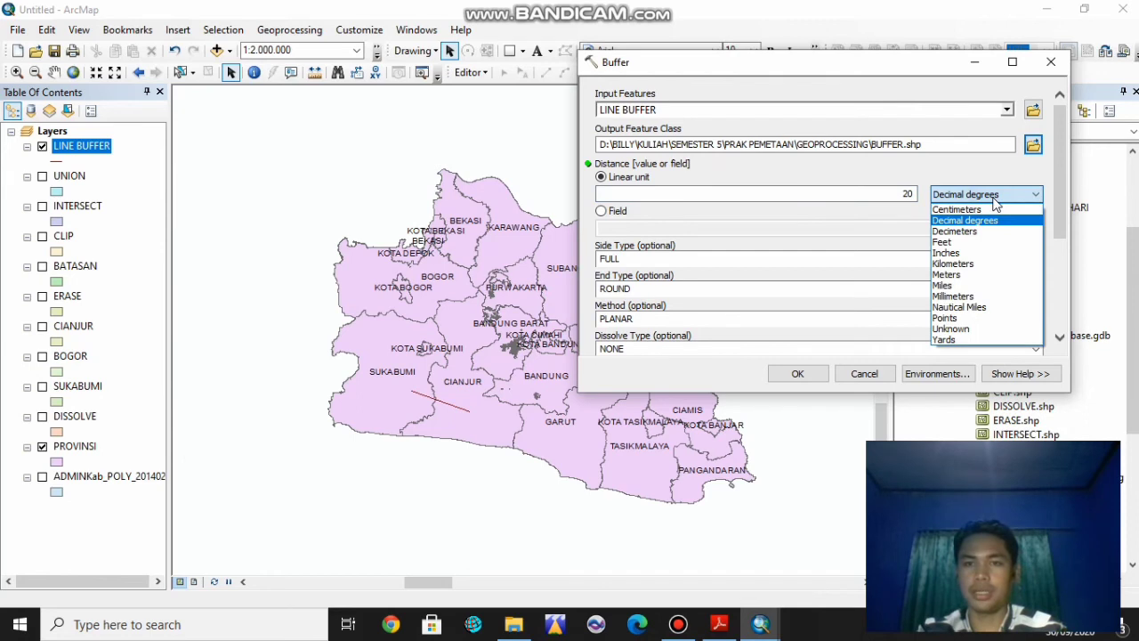
left_click(985, 270)
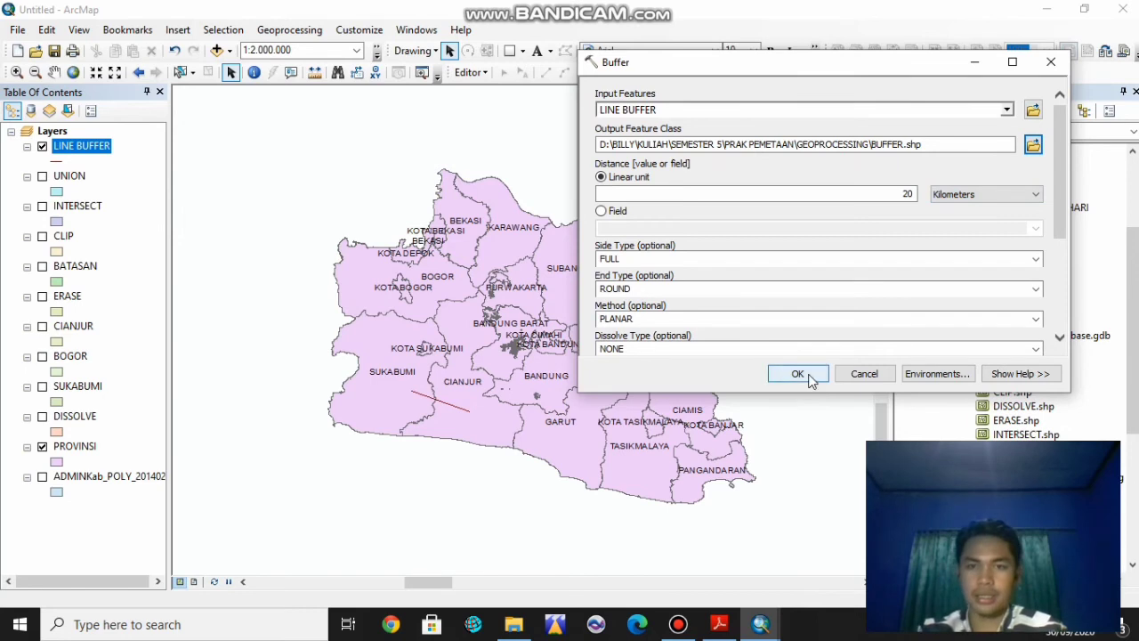
scroll(1058, 276, "down", 3)
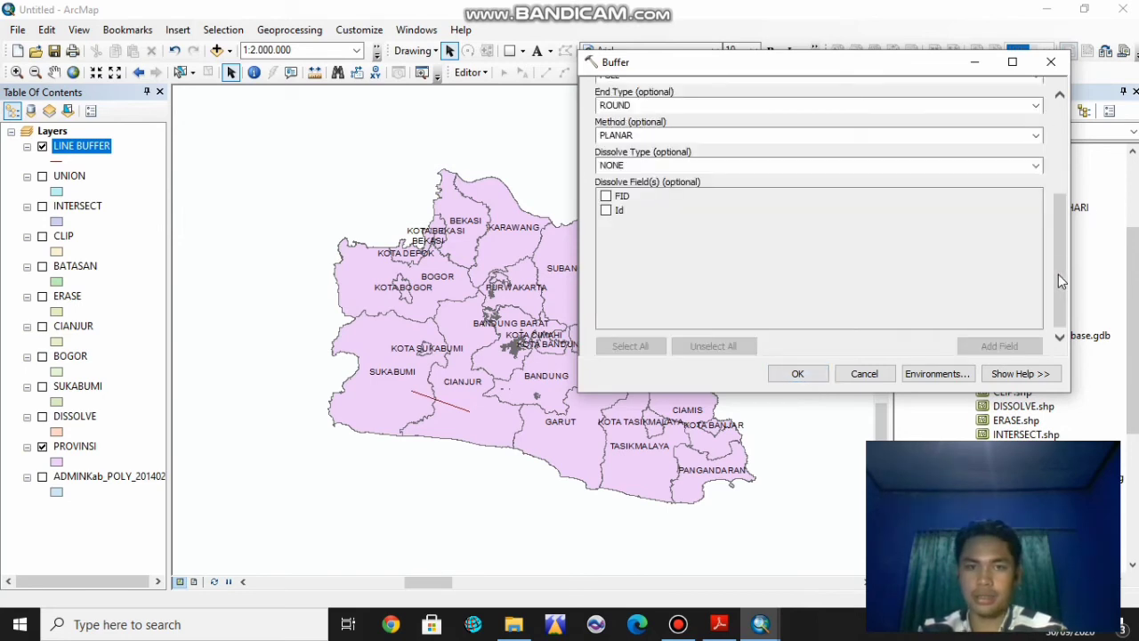
left_click(798, 374)
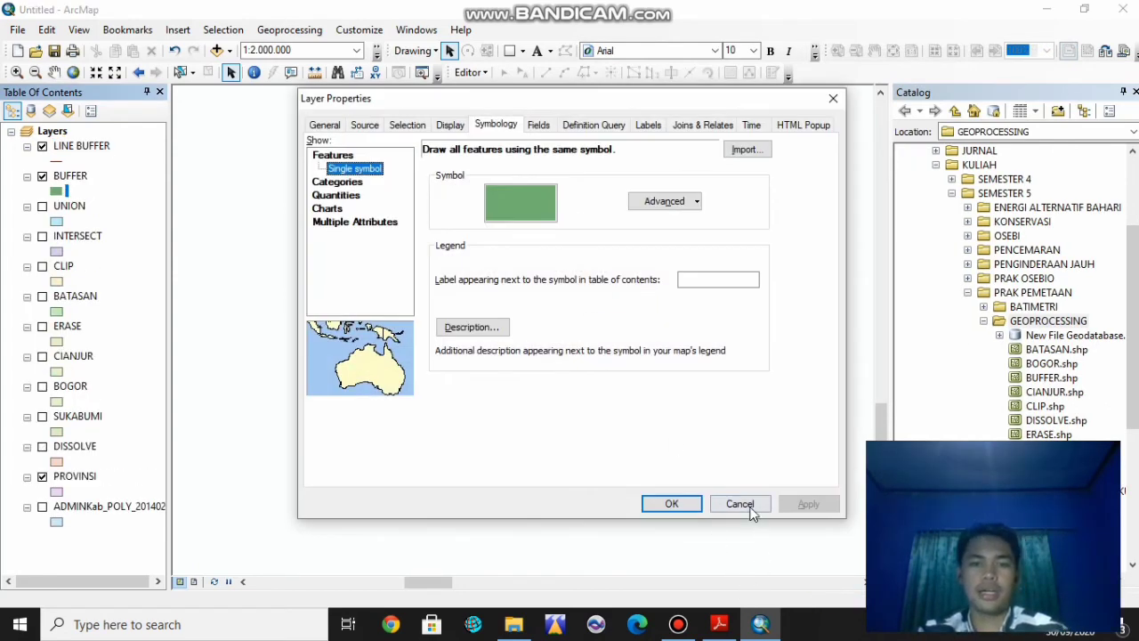
- Dismiss the layer properties without changes and hide the BUFFER and LINE BUFFER layers
left_click(746, 505)
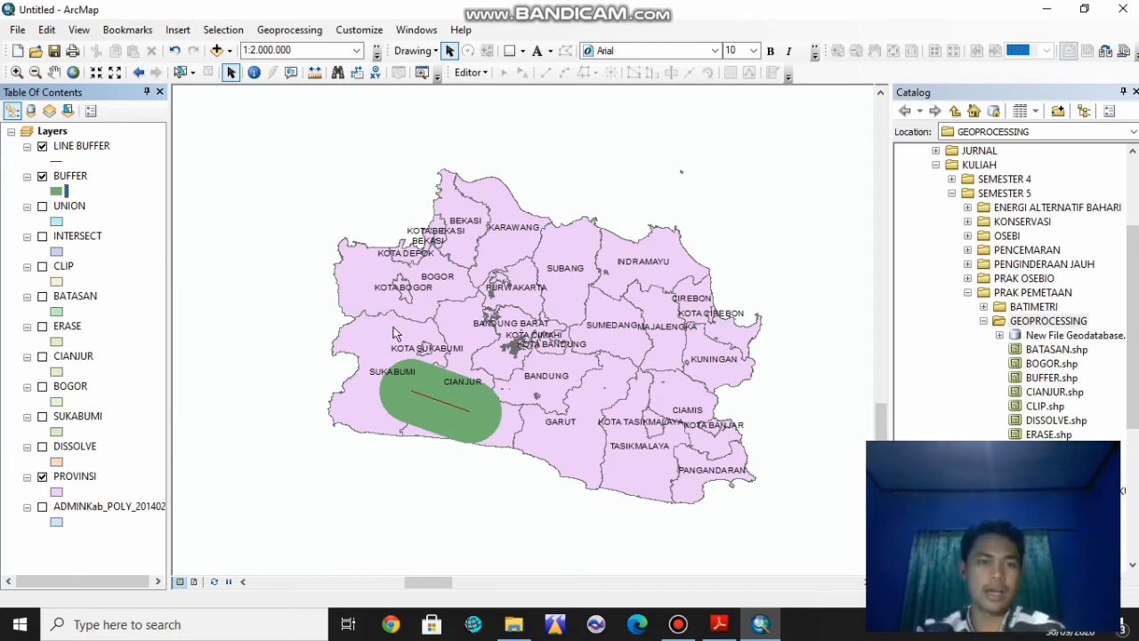
left_click(43, 176)
left_click(42, 146)
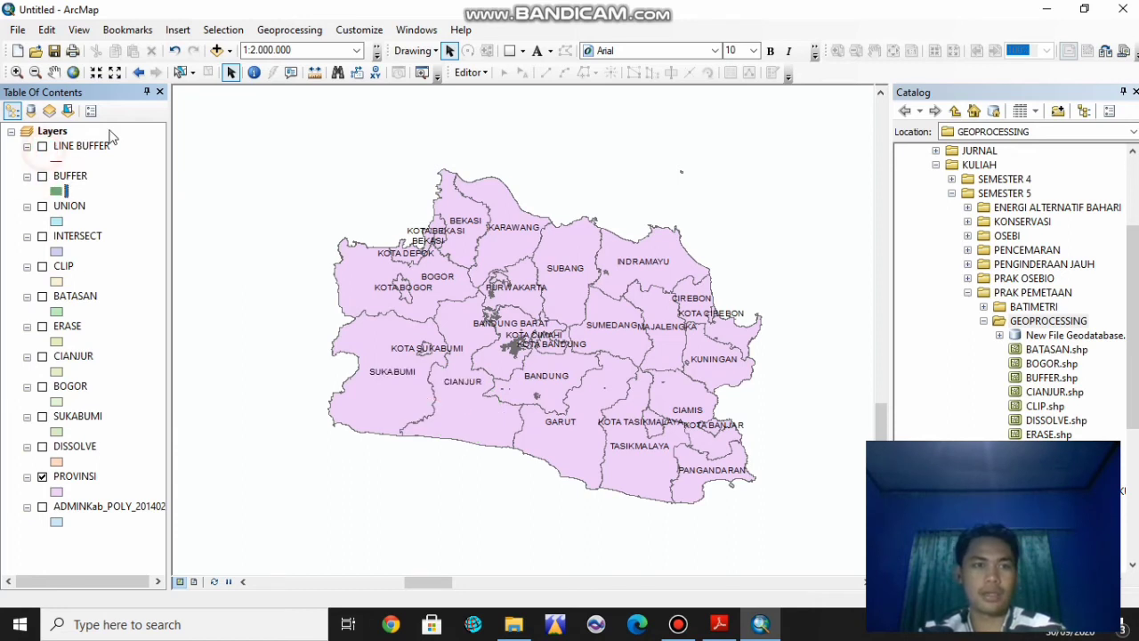
- Open the Multiple Ring Buffer tool from the Proximity toolset of Analysis Tools in ArcToolbox
left_click(299, 31)
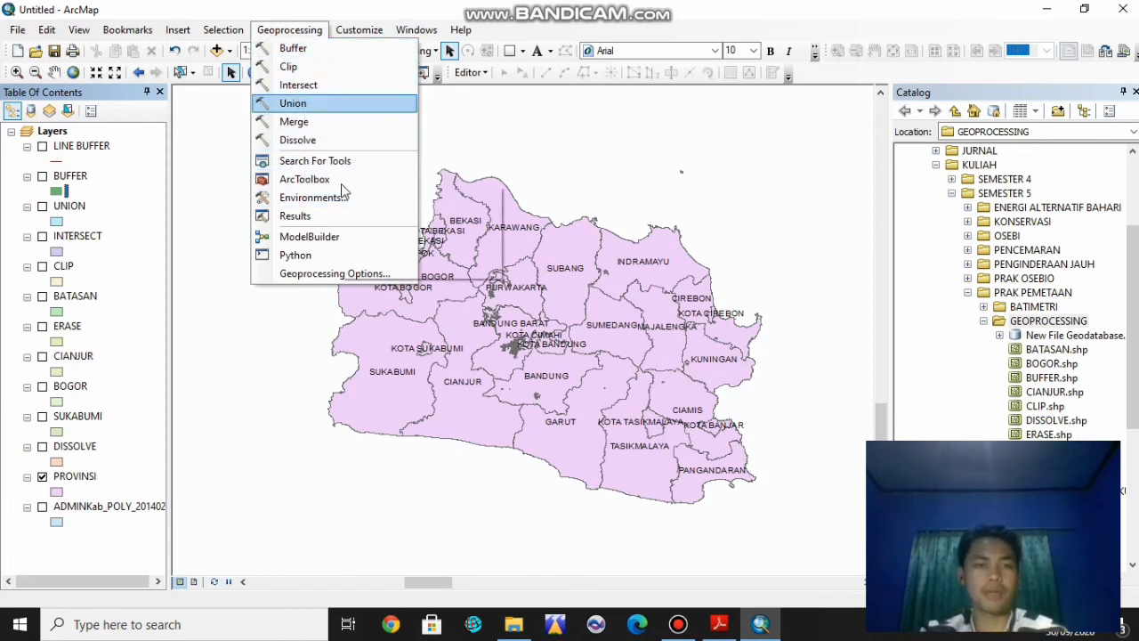
left_click(339, 179)
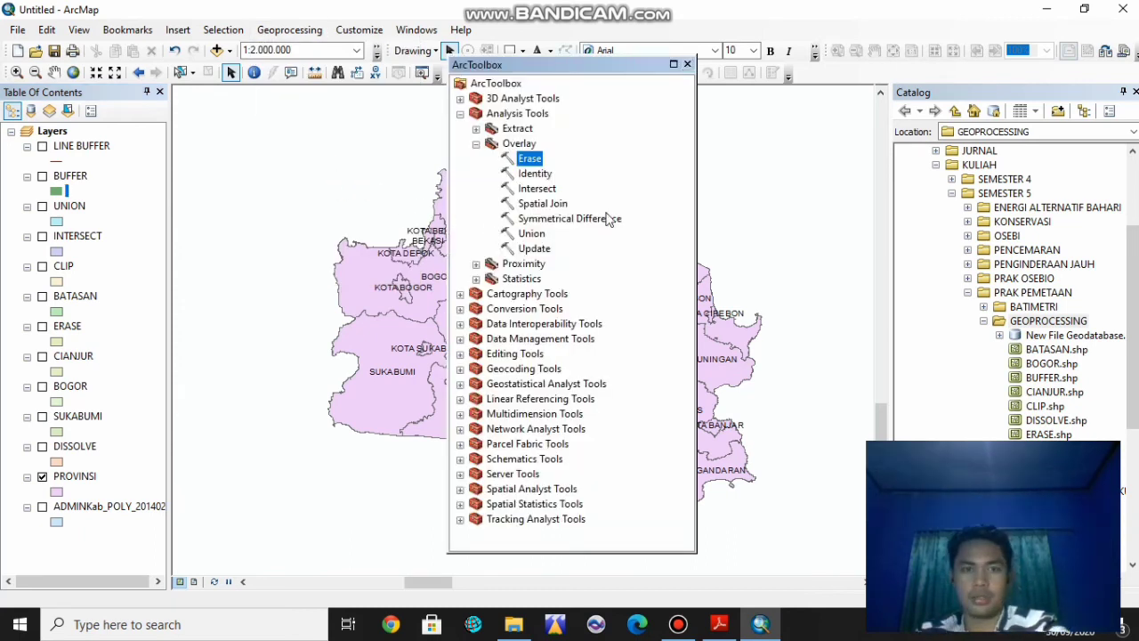
key("Left")
key("Left")
key("Left")
key("Left")
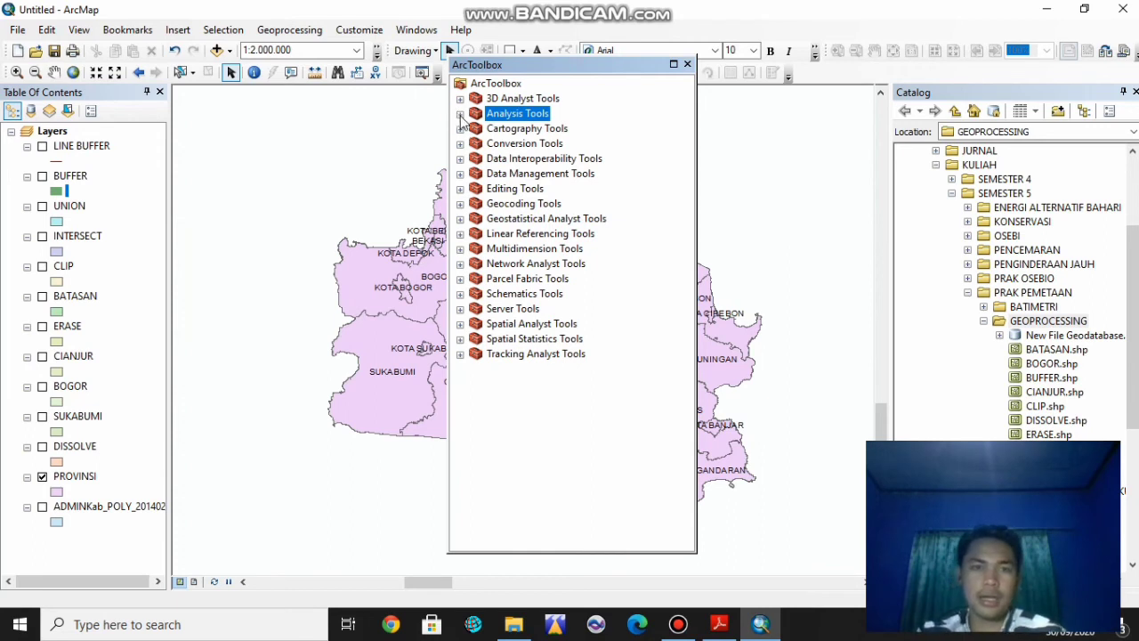
left_click(460, 115)
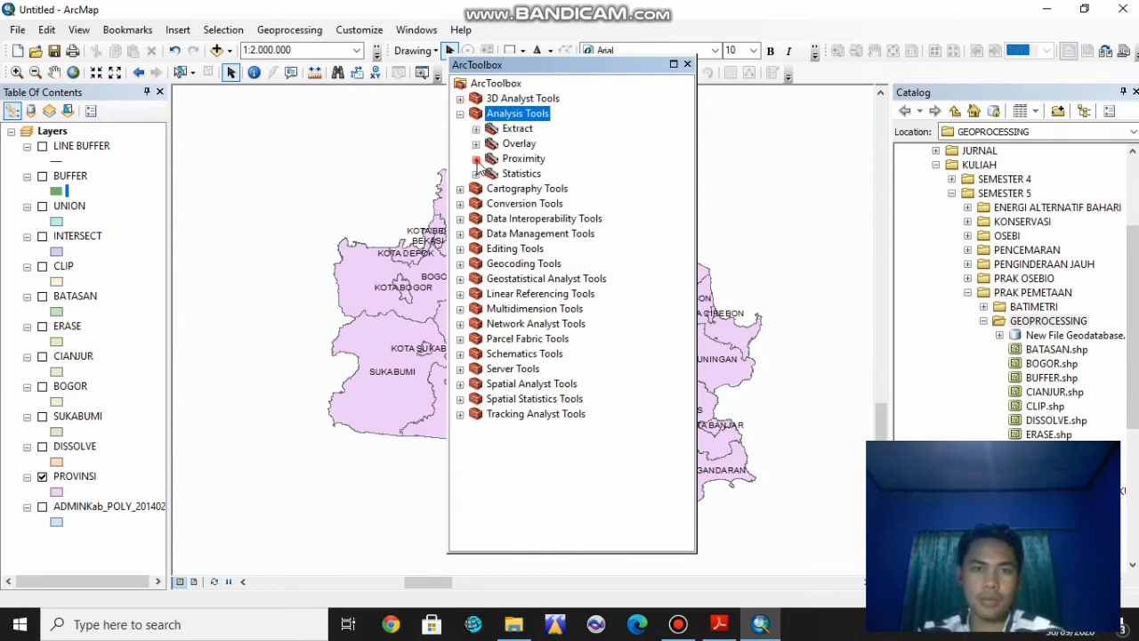
left_click(476, 159)
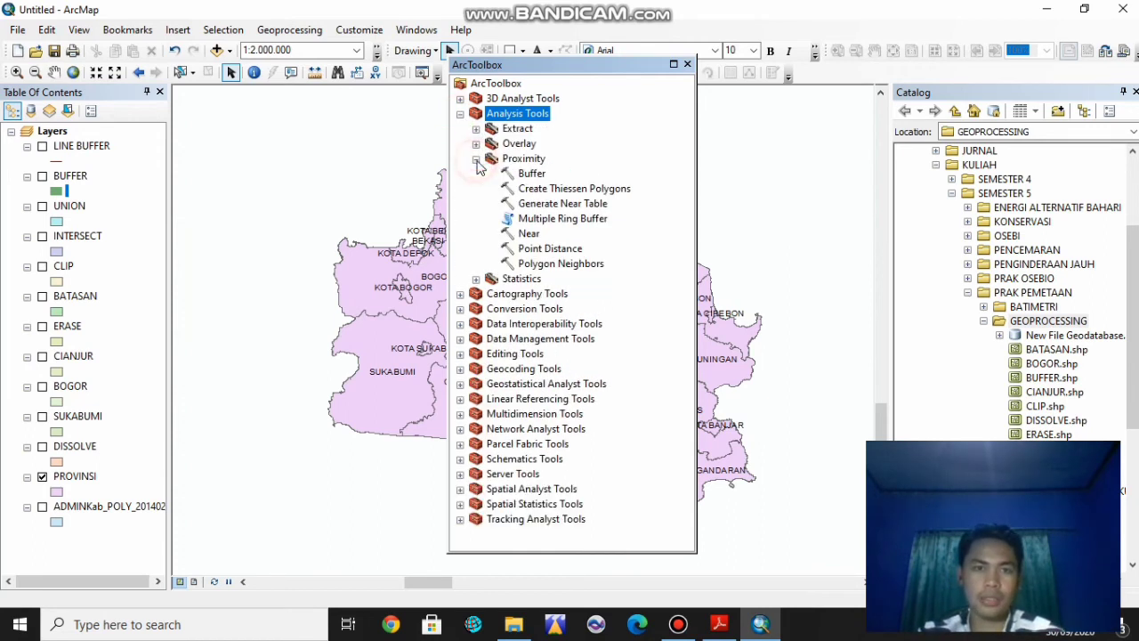
double_click(599, 220)
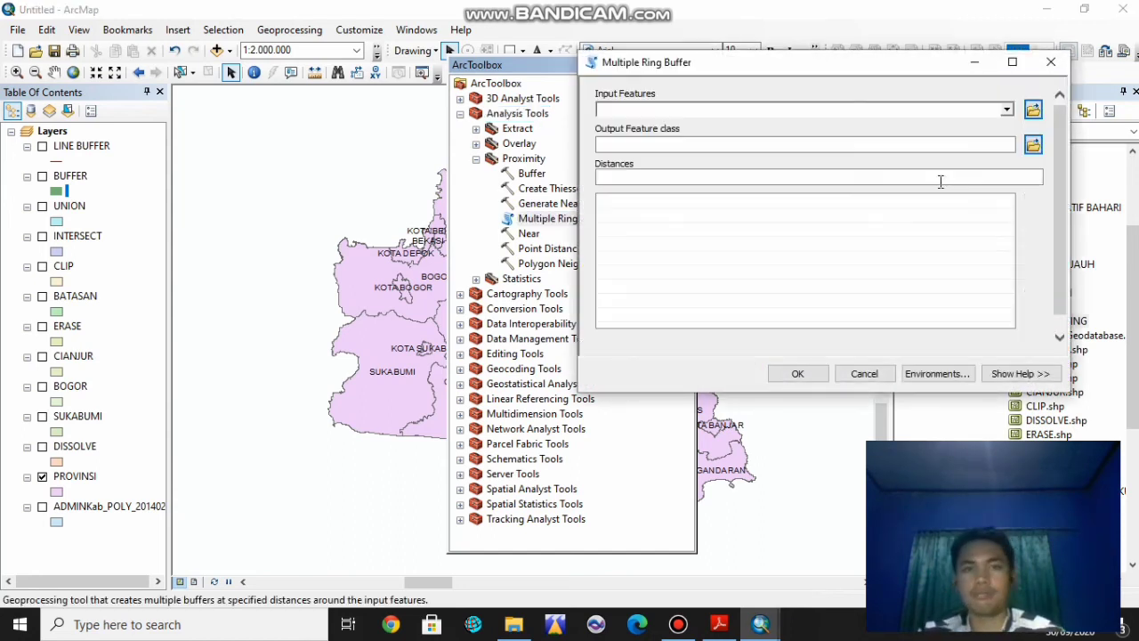
- Set LINE BUFFER as the input features and an output feature class named MULTIPLE RING BUFFER in the GEOPROCESSING folder
left_click(1008, 109)
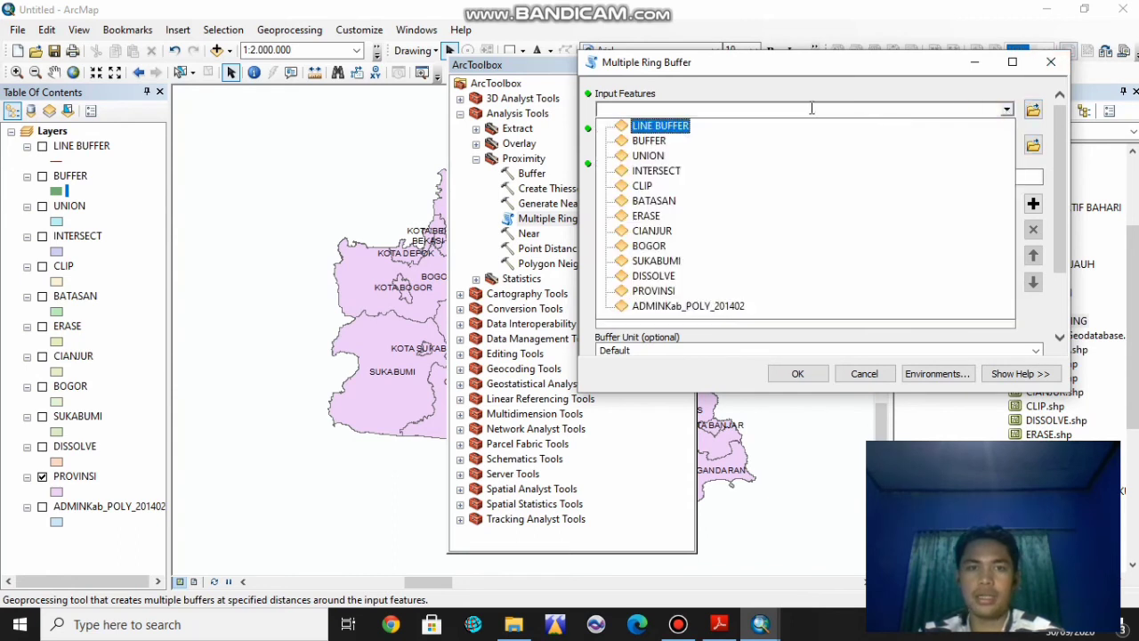
left_click(887, 125)
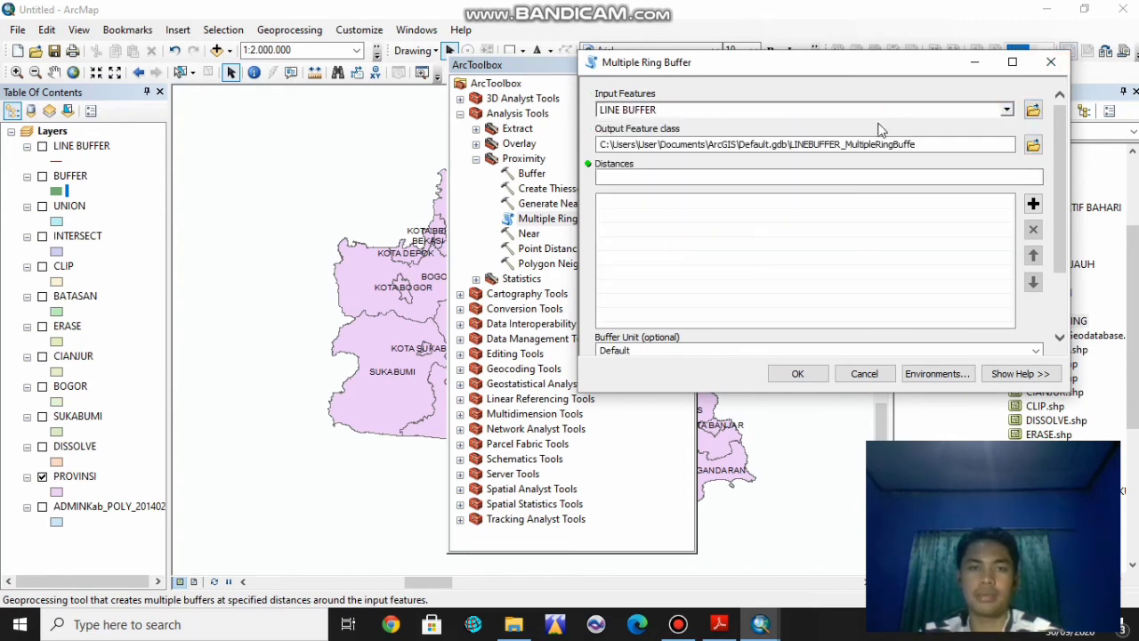
left_click(1030, 145)
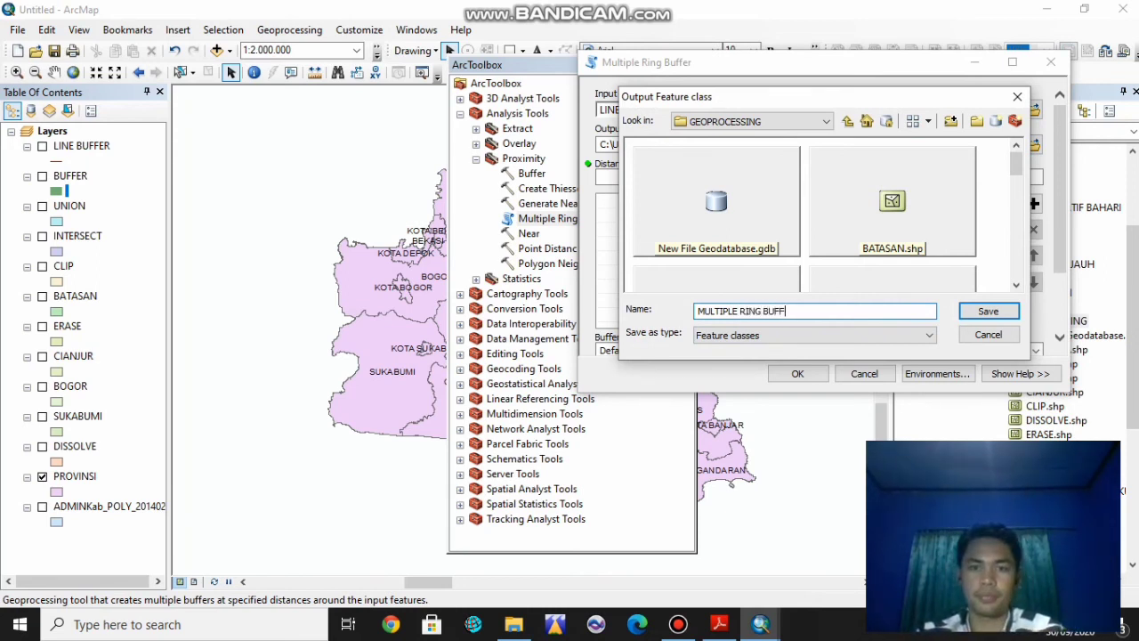
left_click(983, 312)
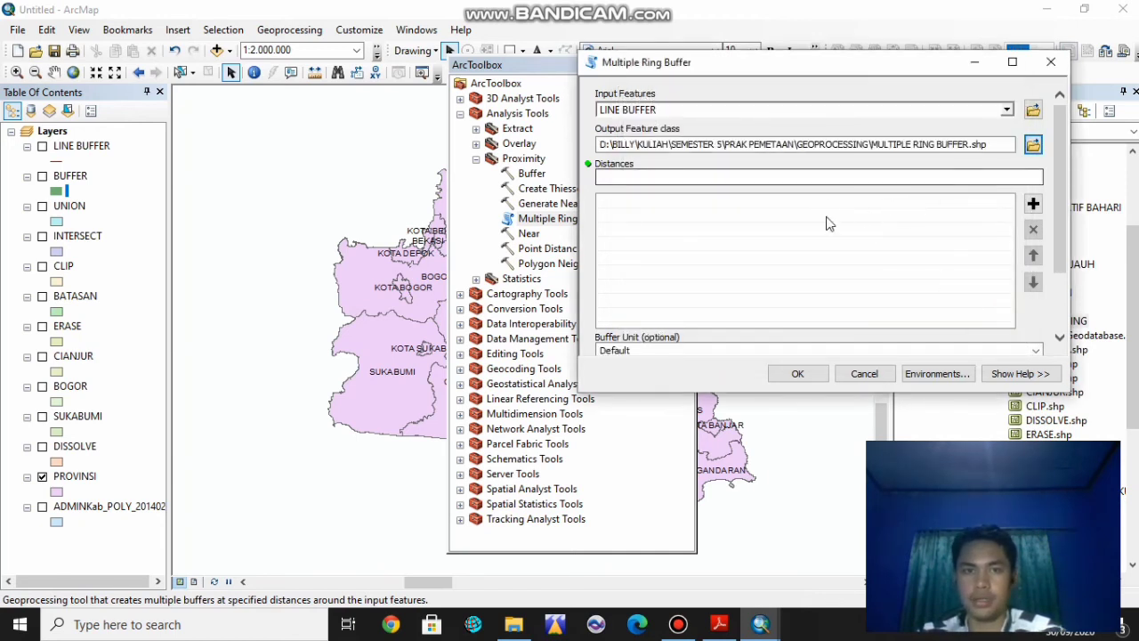
- Add the ring distances 10, 15, 20, 25 and 30 to the Multiple Ring Buffer distance list
left_click(852, 175)
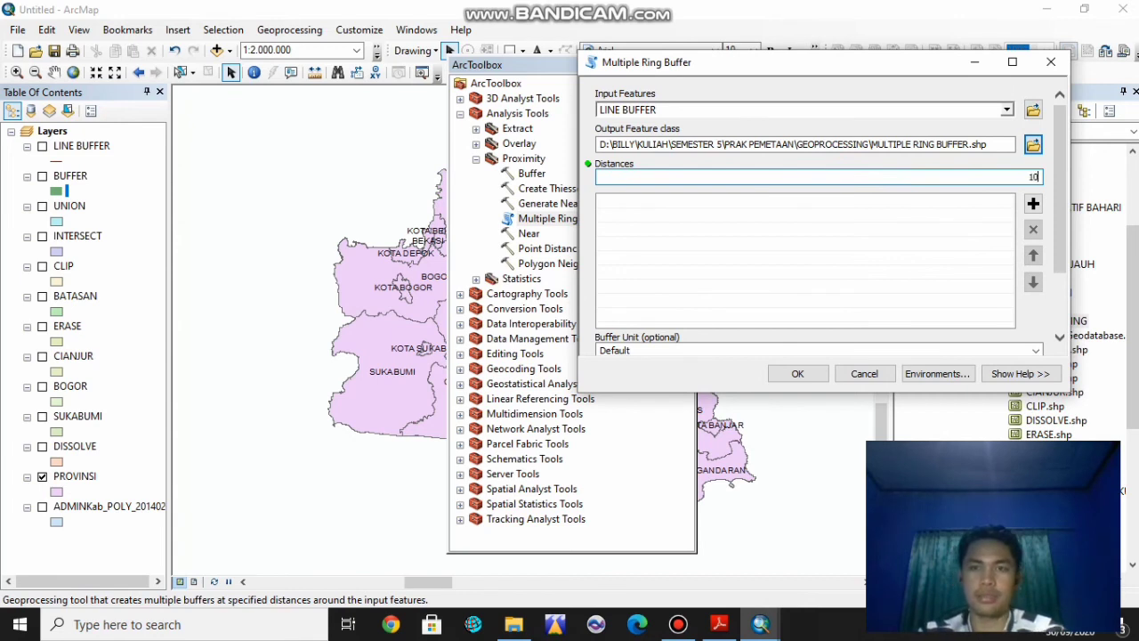
left_click(1034, 204)
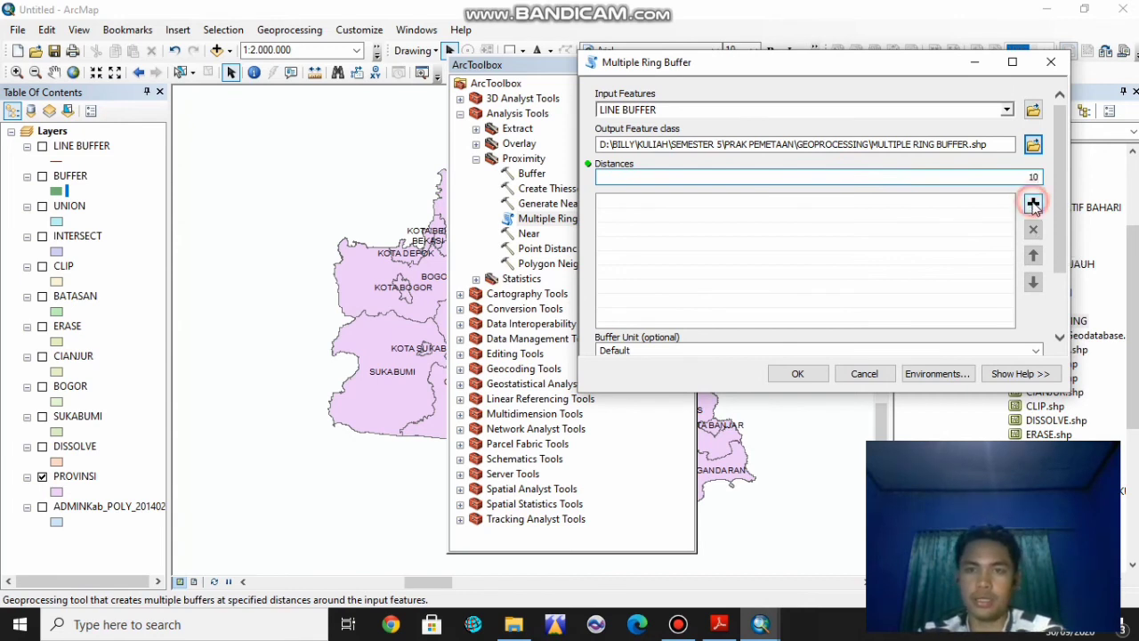
left_click(986, 175)
type("12")
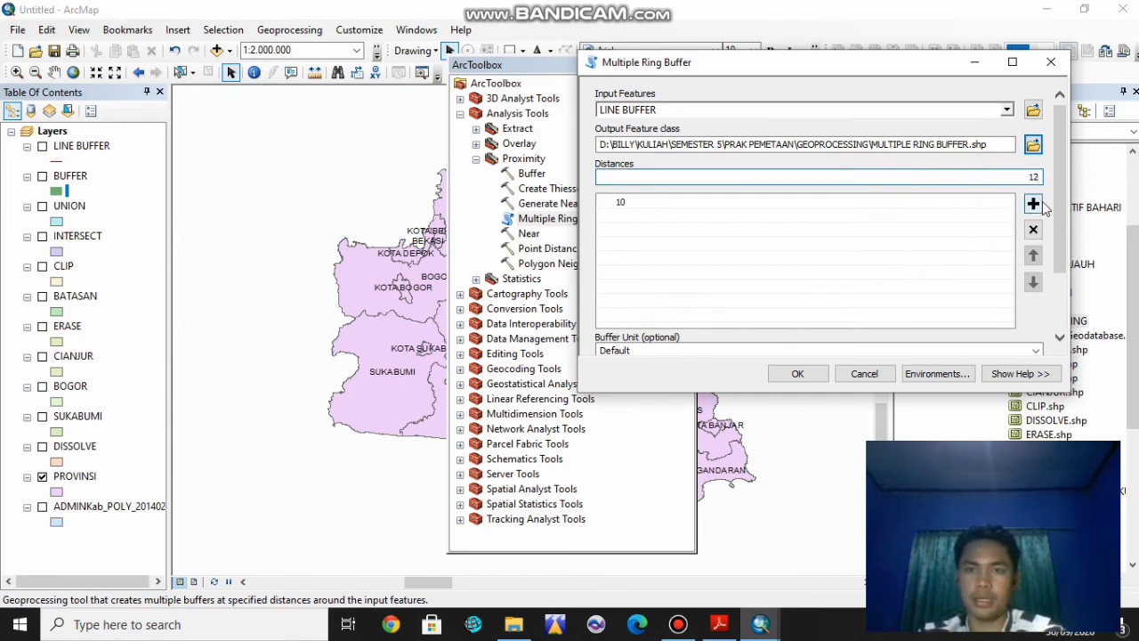
key("BackSpace")
type("5")
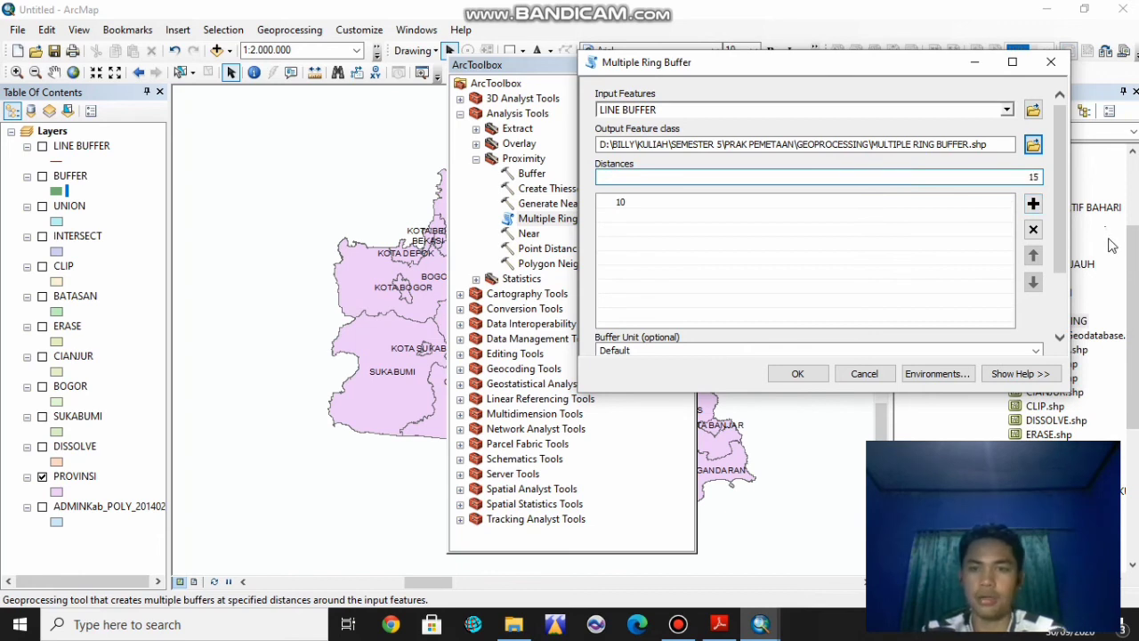
left_click(1033, 203)
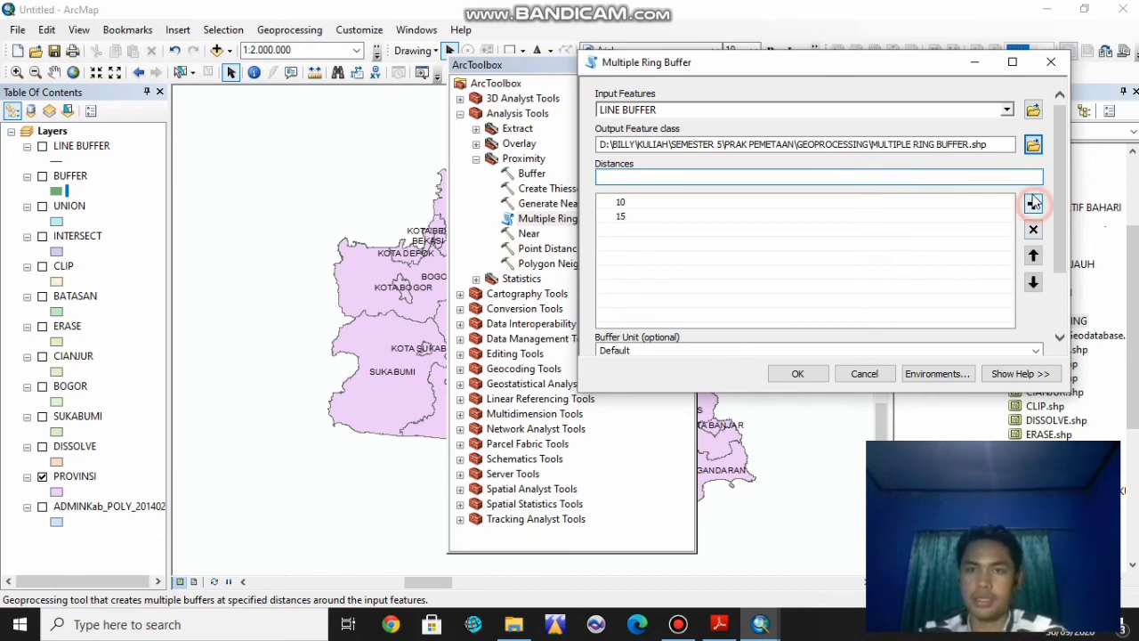
type("20")
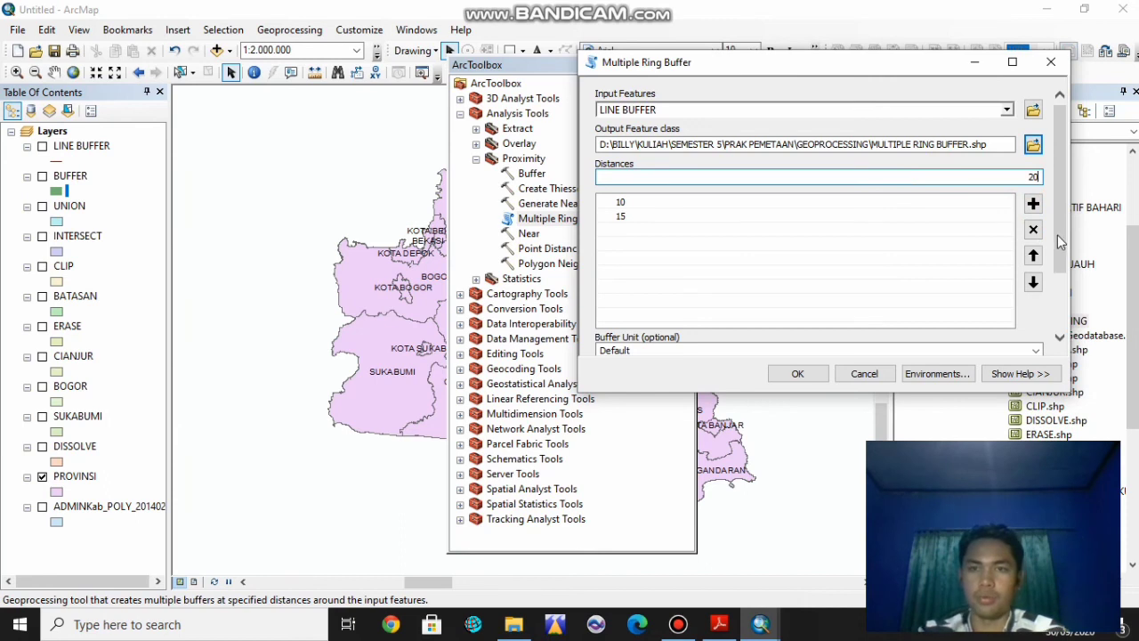
left_click(1033, 203)
type("2")
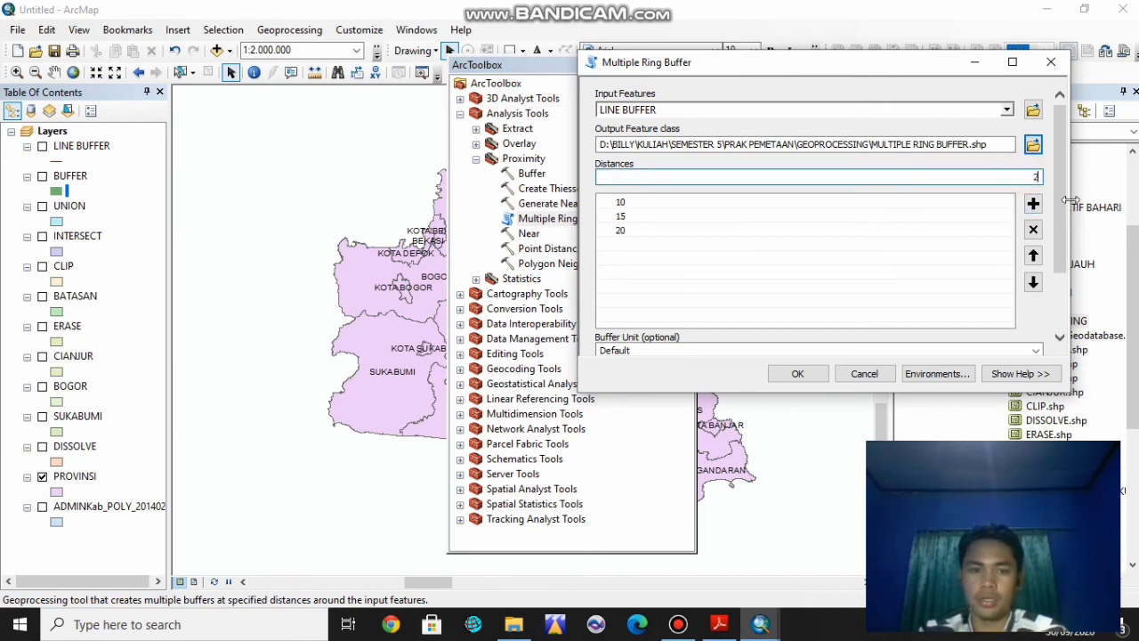
type("5")
left_click(1033, 203)
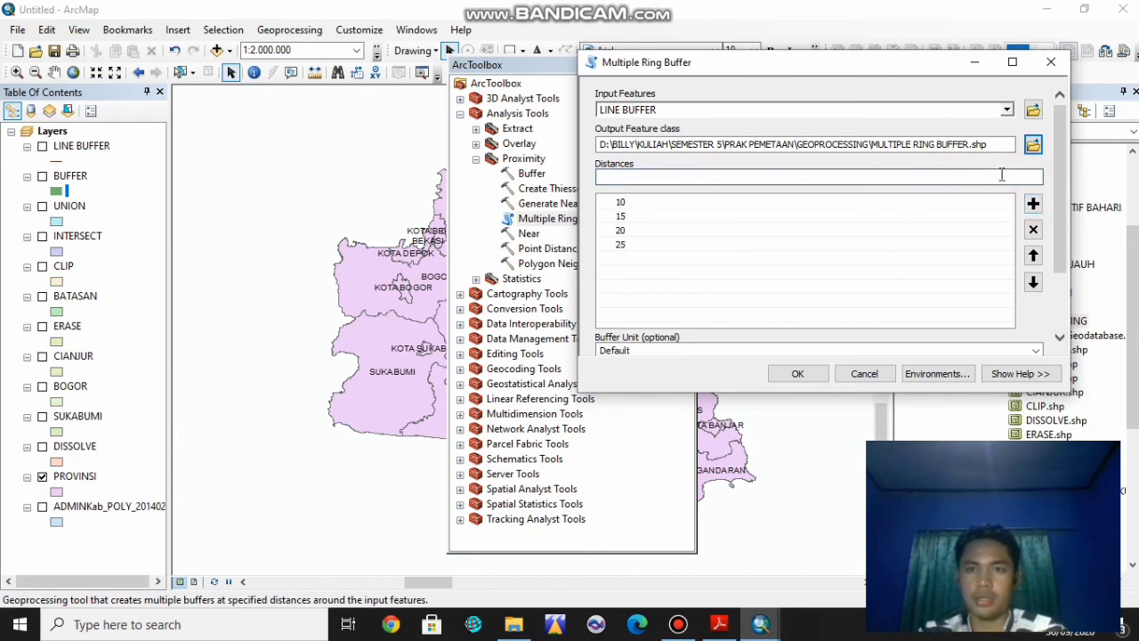
type("30")
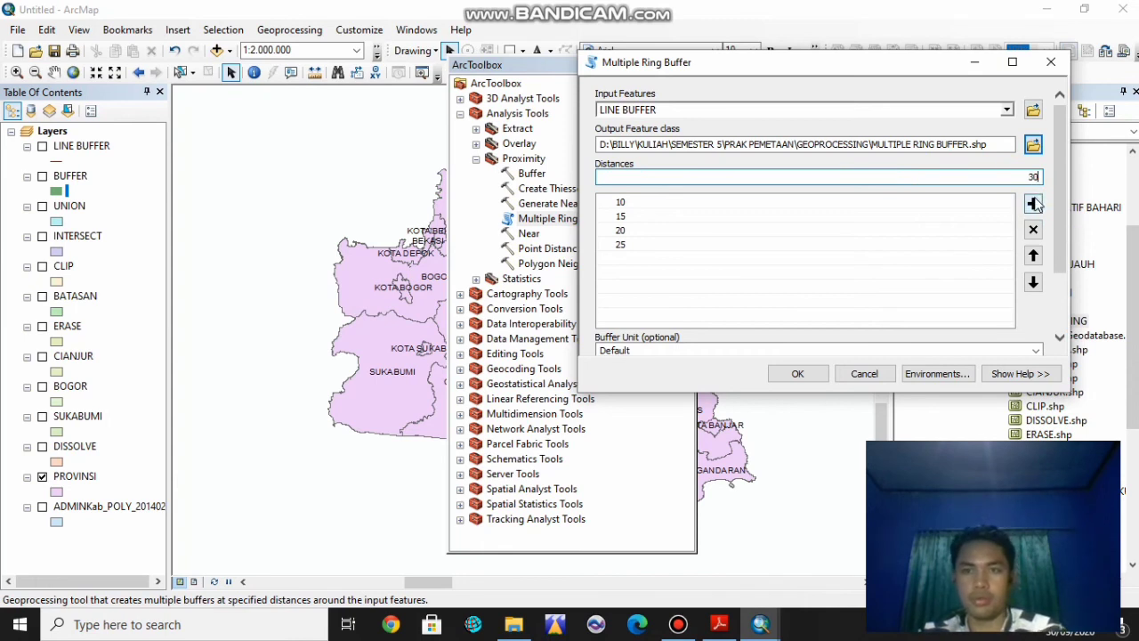
left_click(1033, 203)
- Set the buffer unit to Kilometers and run the Multiple Ring Buffer tool with the remaining options at their defaults
scroll(1045, 258, "down", 3)
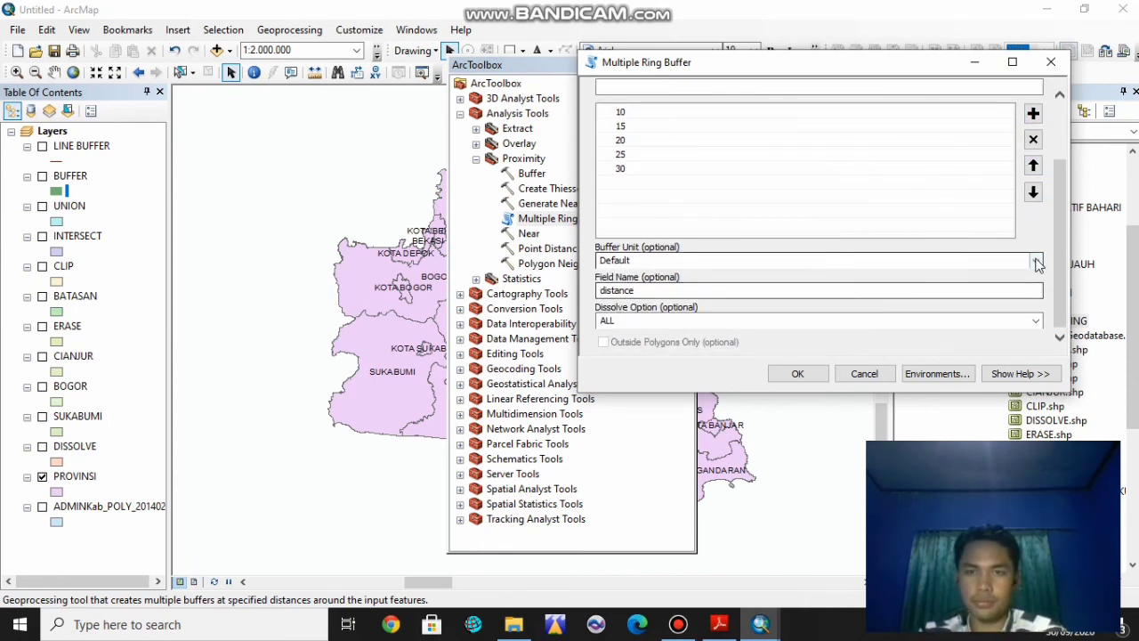
left_click(1036, 261)
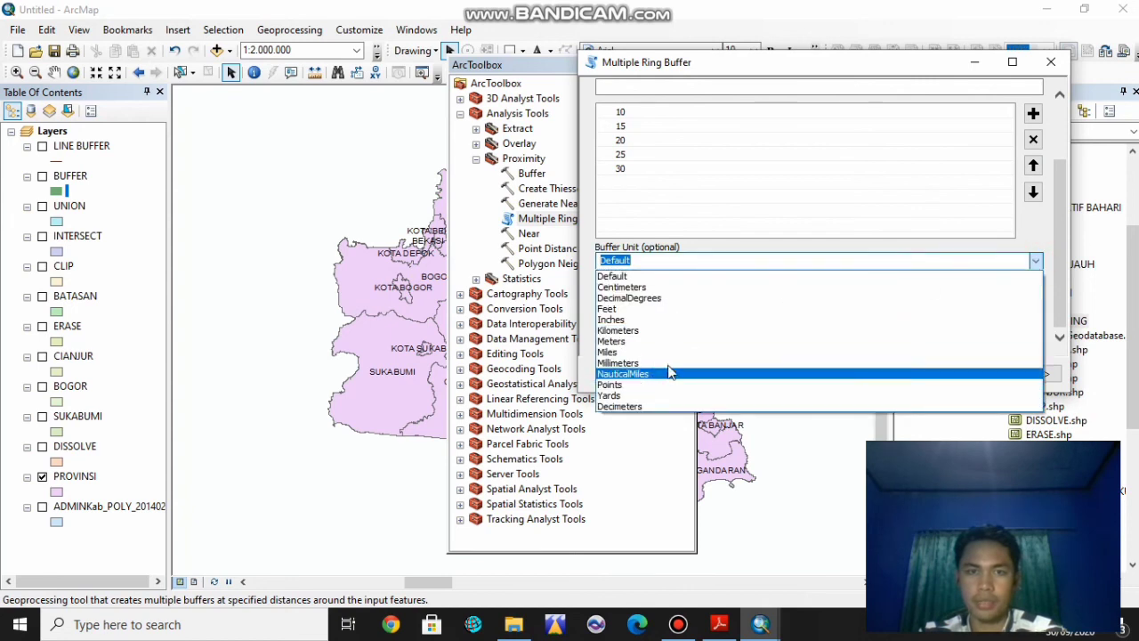
left_click(662, 330)
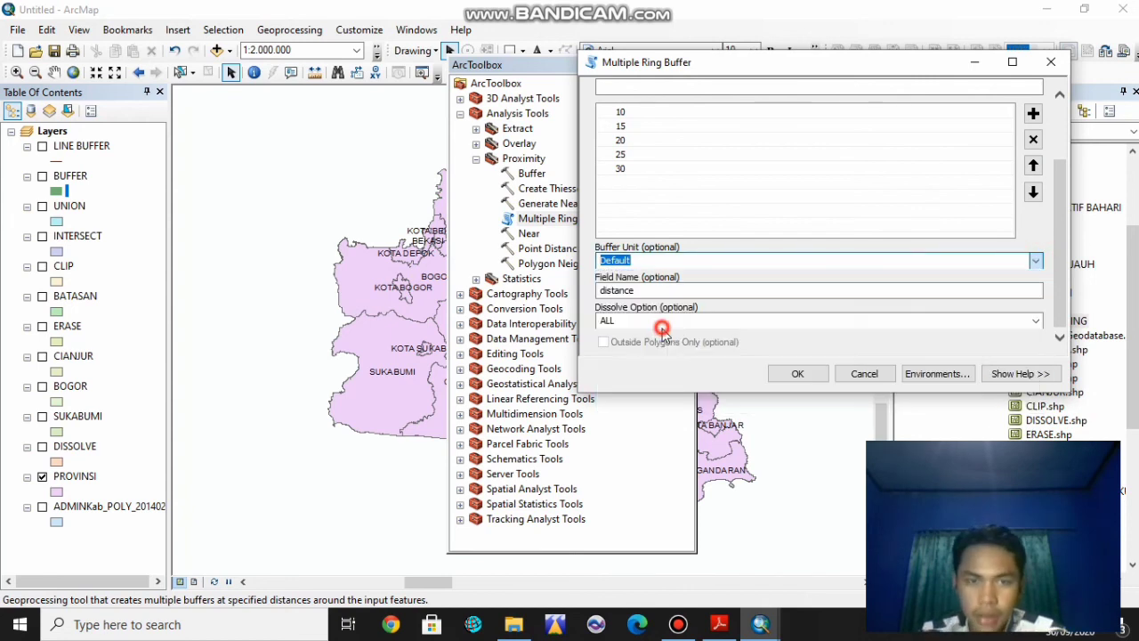
left_click(803, 383)
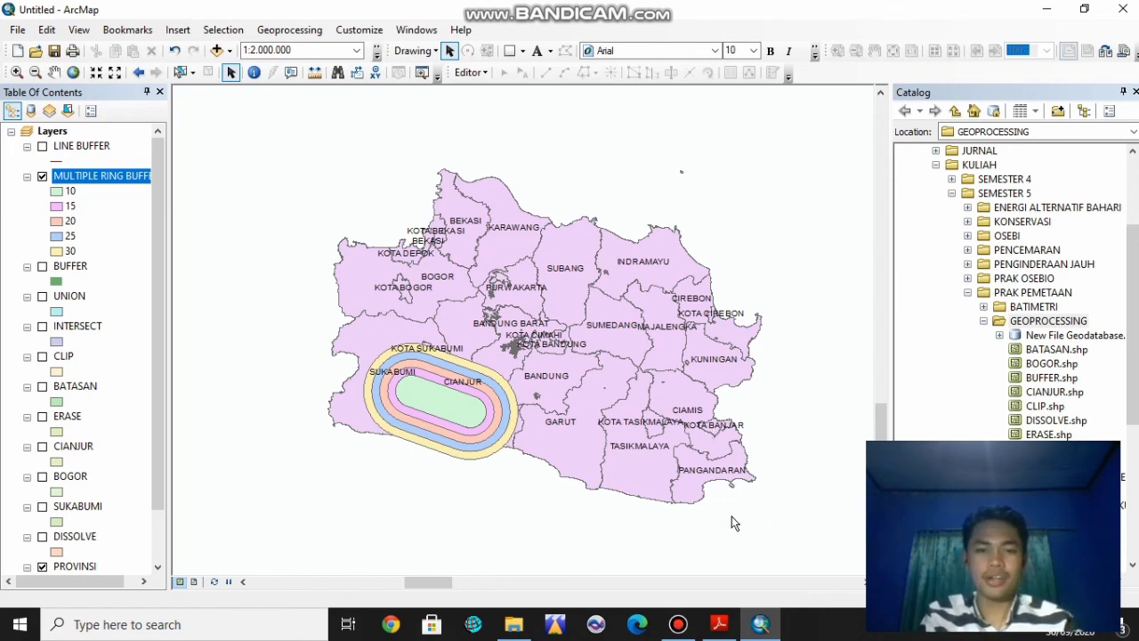
left_click(681, 627)
left_click(681, 625)
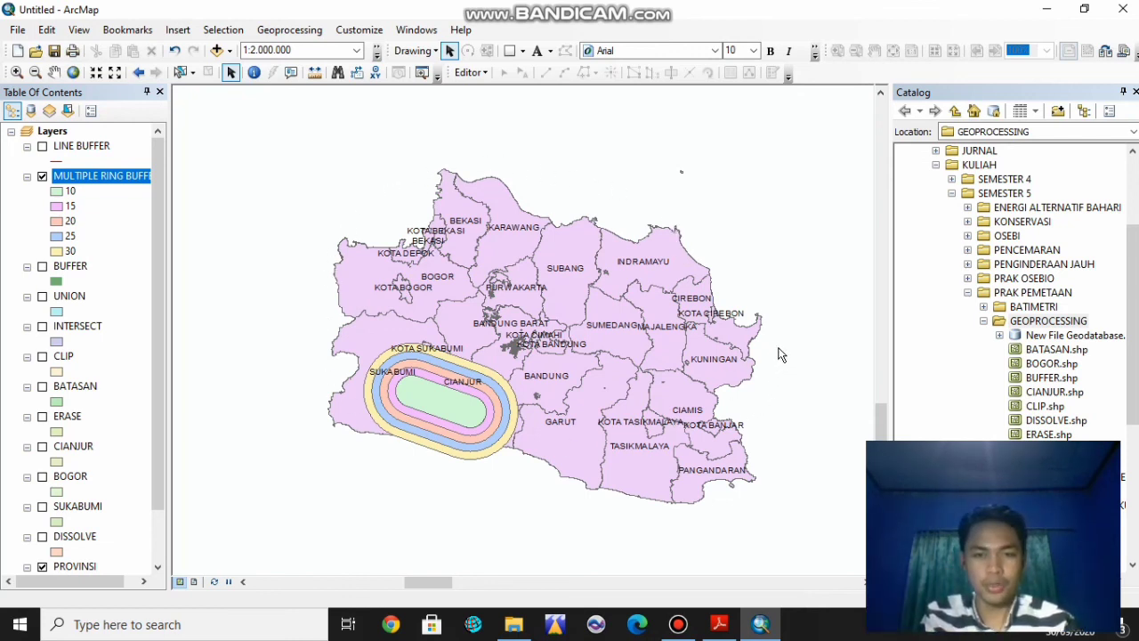
left_click(674, 627)
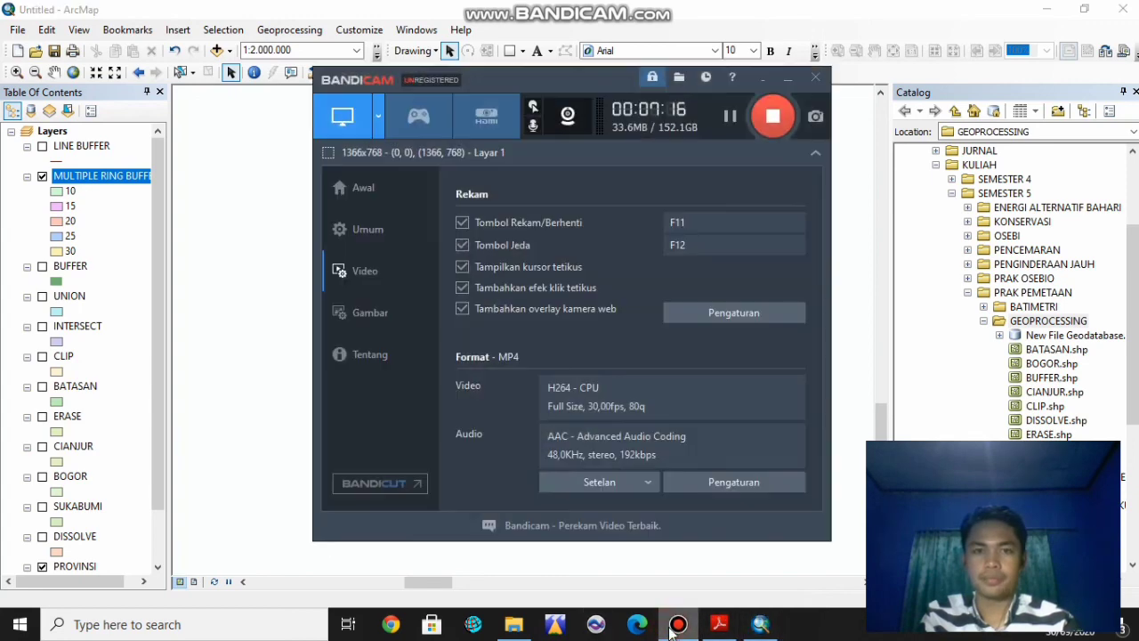
left_click(674, 627)
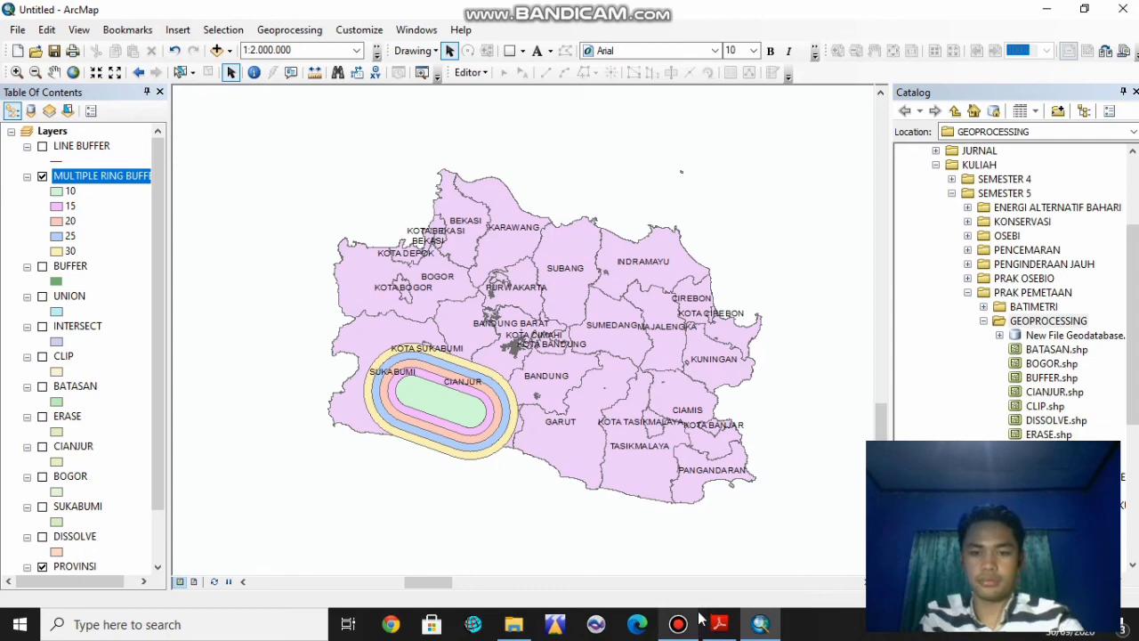
mouse_move(699, 618)
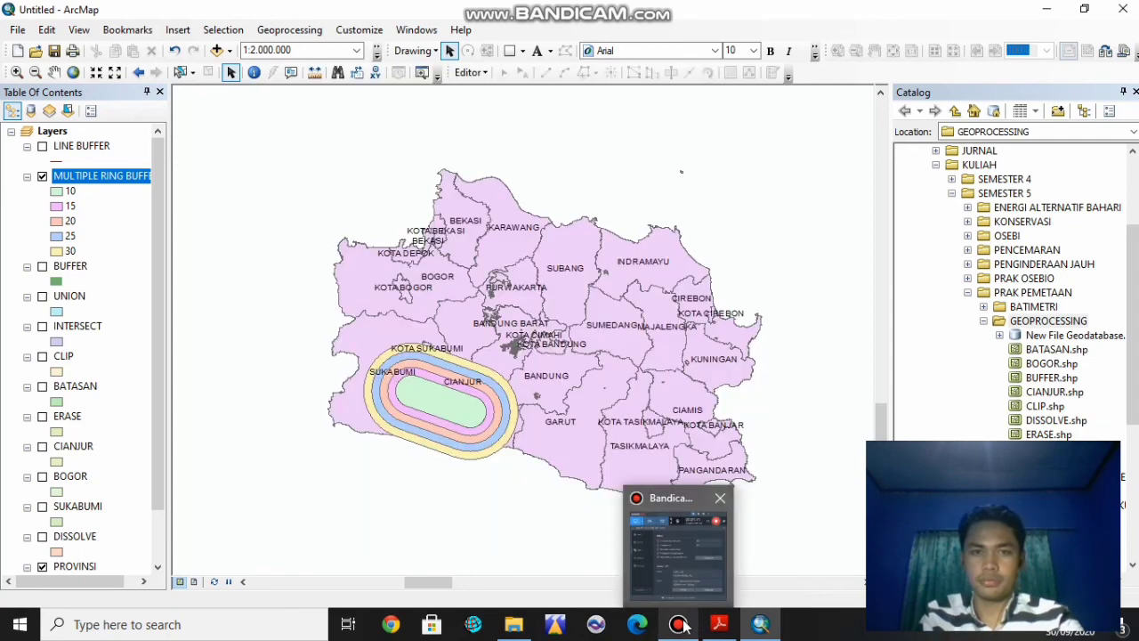